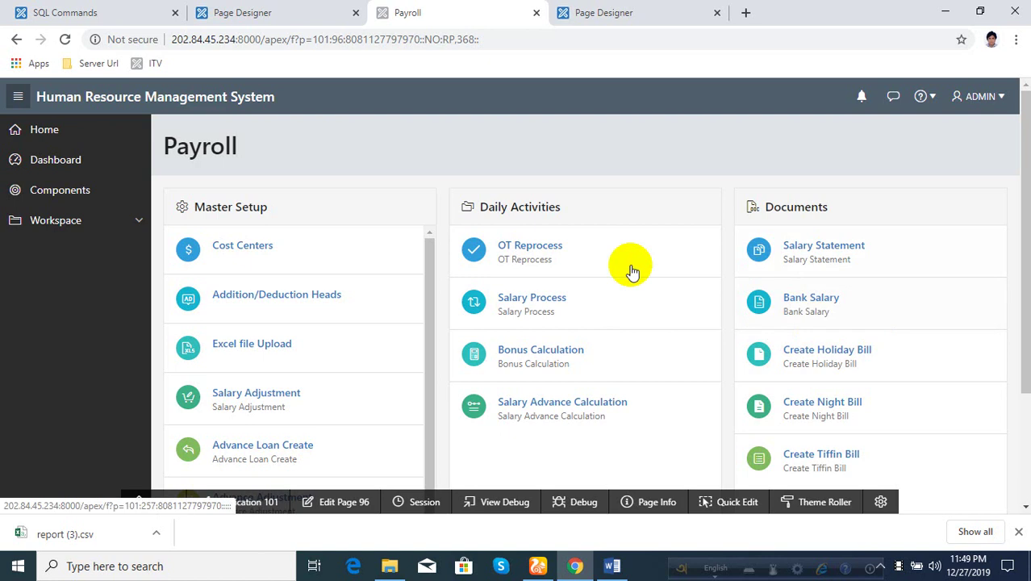
- Bring the Word tutorial 'How to Upload Excel file data into a Table by Oracle Apex-19.1' forward, scrolled to its top
click(615, 567)
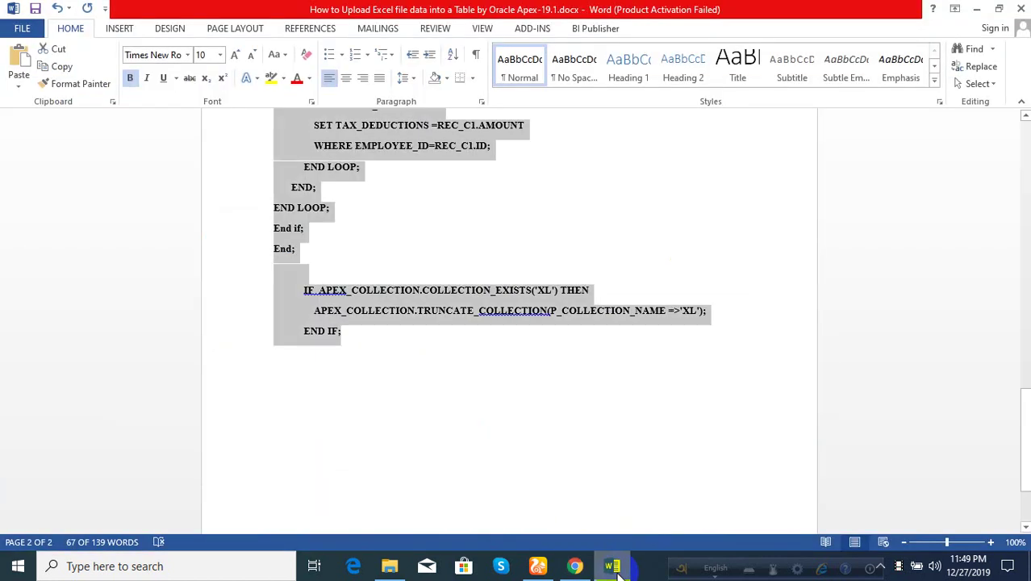
scroll(472, 411, up, 3)
scroll(472, 411, up, 5)
scroll(472, 408, up, 5)
scroll(471, 407, up, 3)
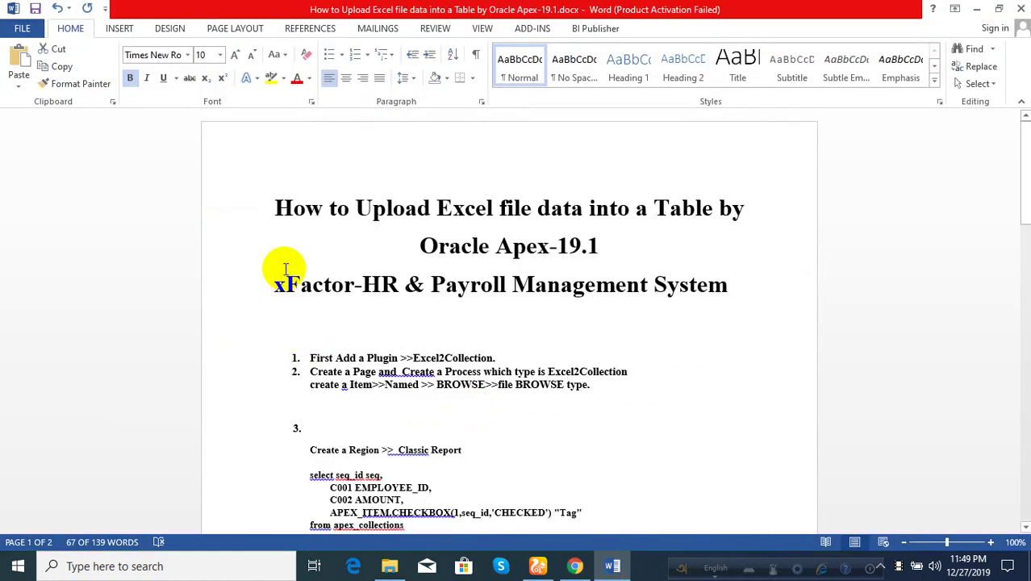
drag(275, 208, 279, 214)
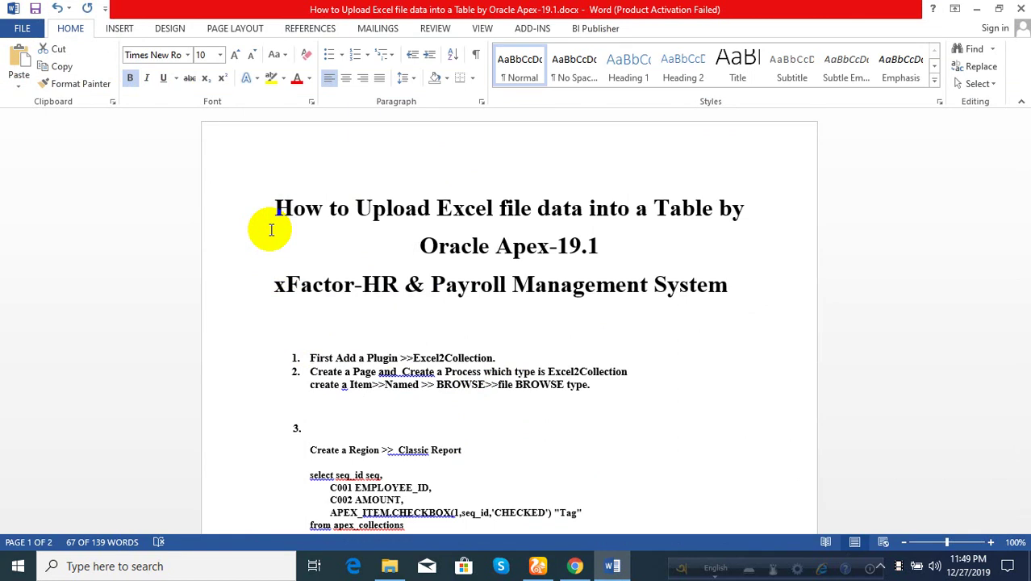
- Return to the HR payroll app in Chrome and open the Excel file Upload page
click(574, 565)
scroll(250, 365, down, 1)
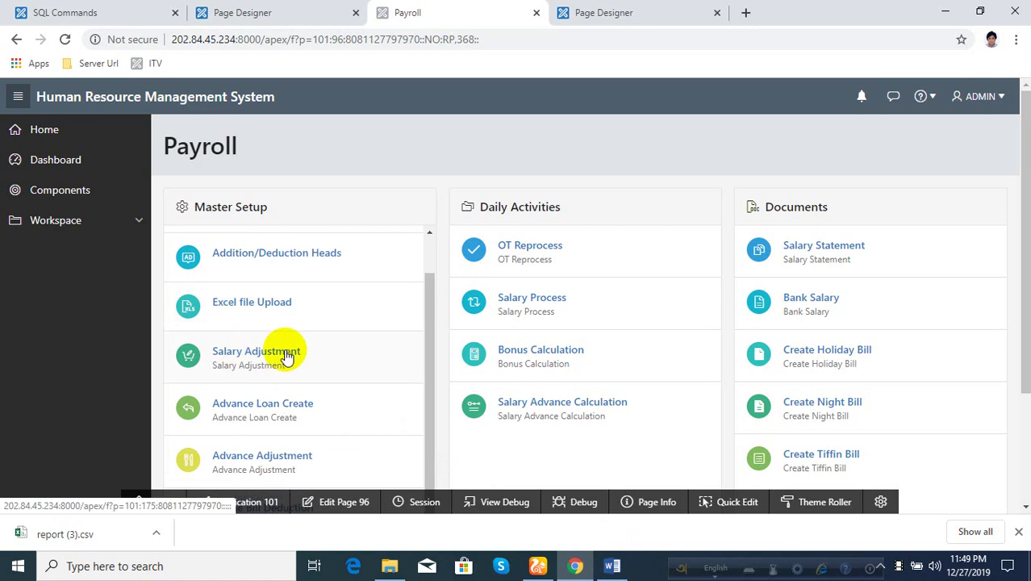
scroll(285, 354, down, 3)
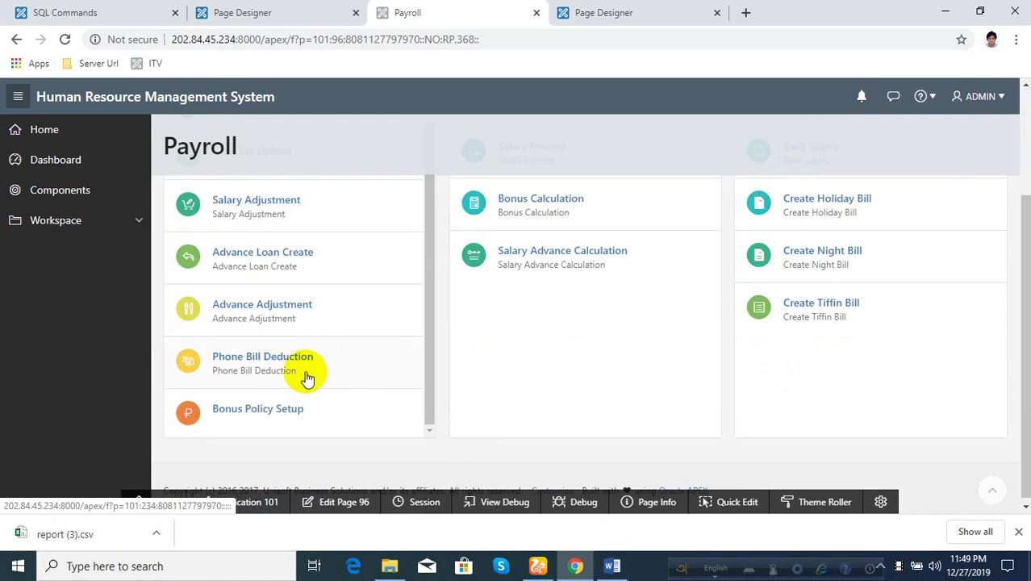
scroll(306, 375, up, 2)
scroll(294, 359, up, 3)
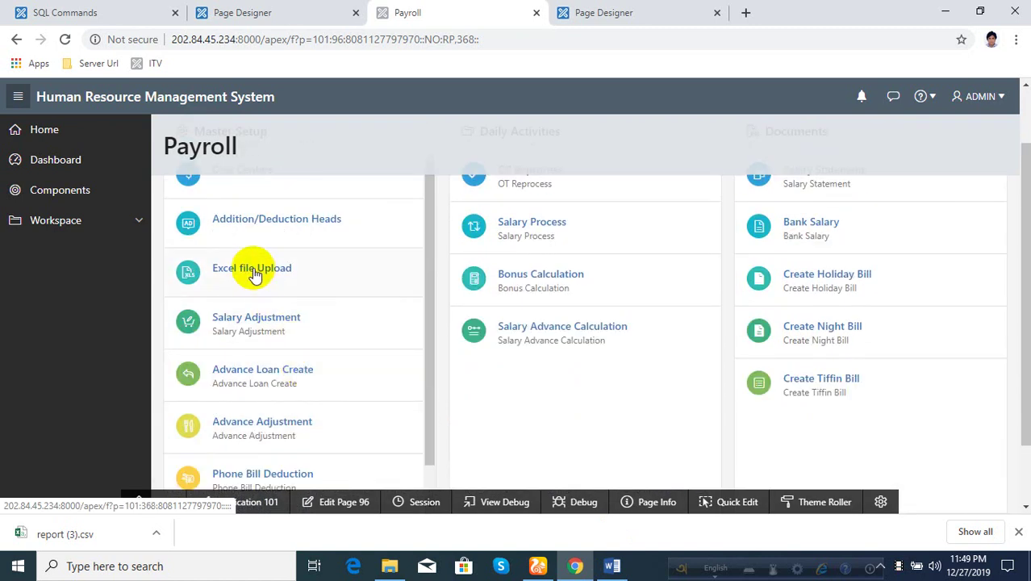
scroll(254, 274, up, 1)
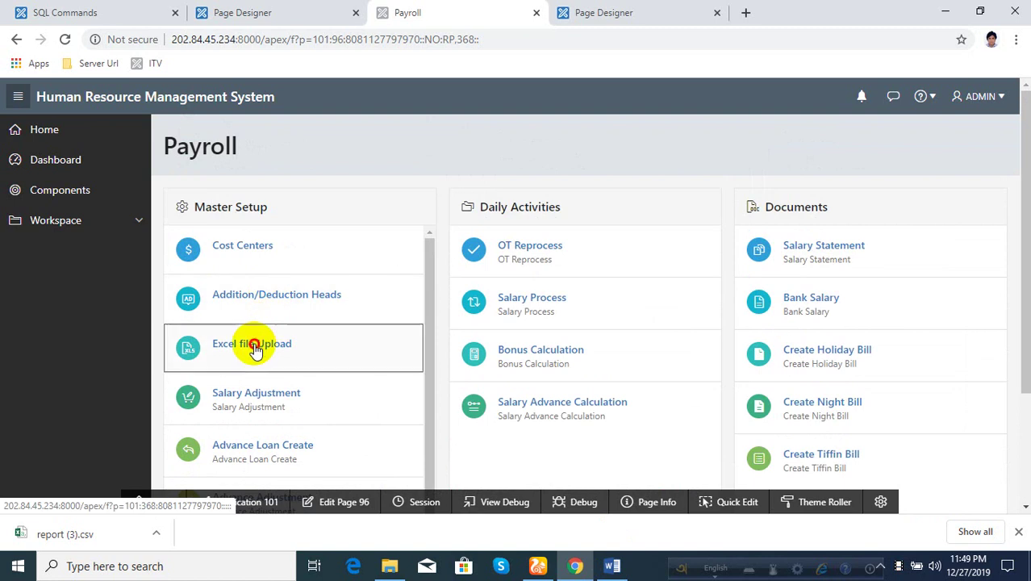
click(254, 346)
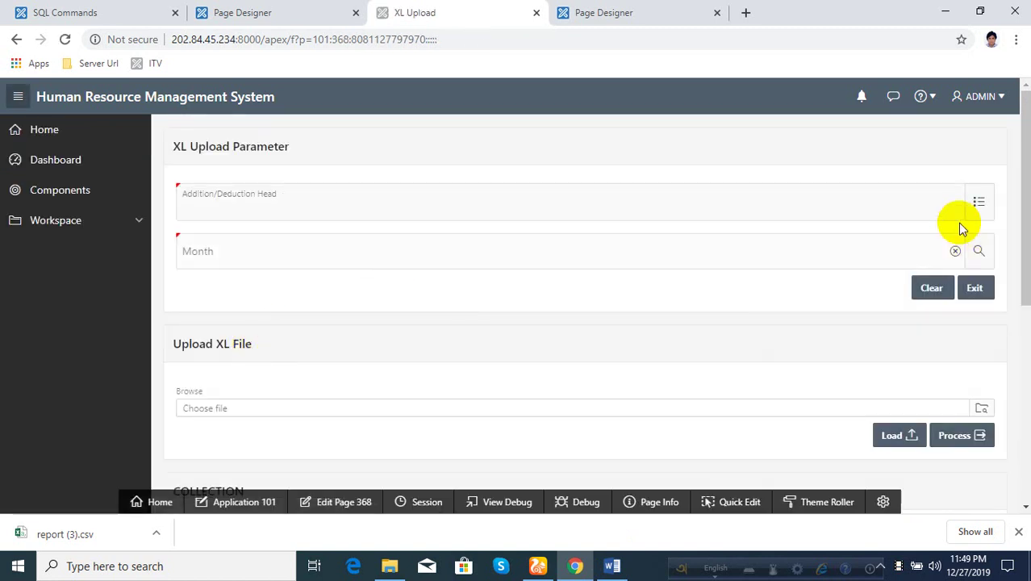
- Set the upload head to Duty Allowance and the month to December-2019
click(979, 202)
scroll(484, 258, down, 2)
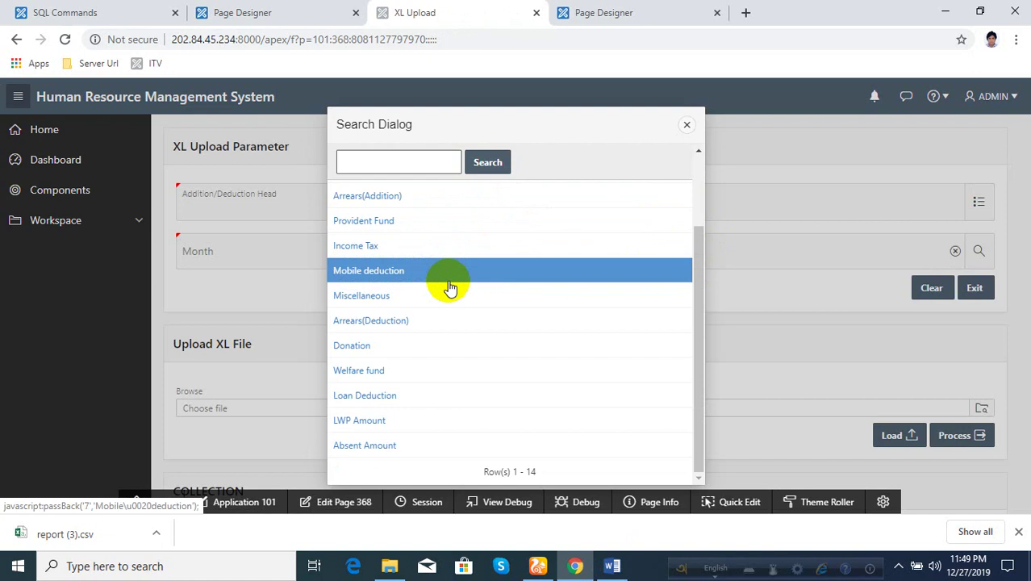
scroll(454, 343, up, 2)
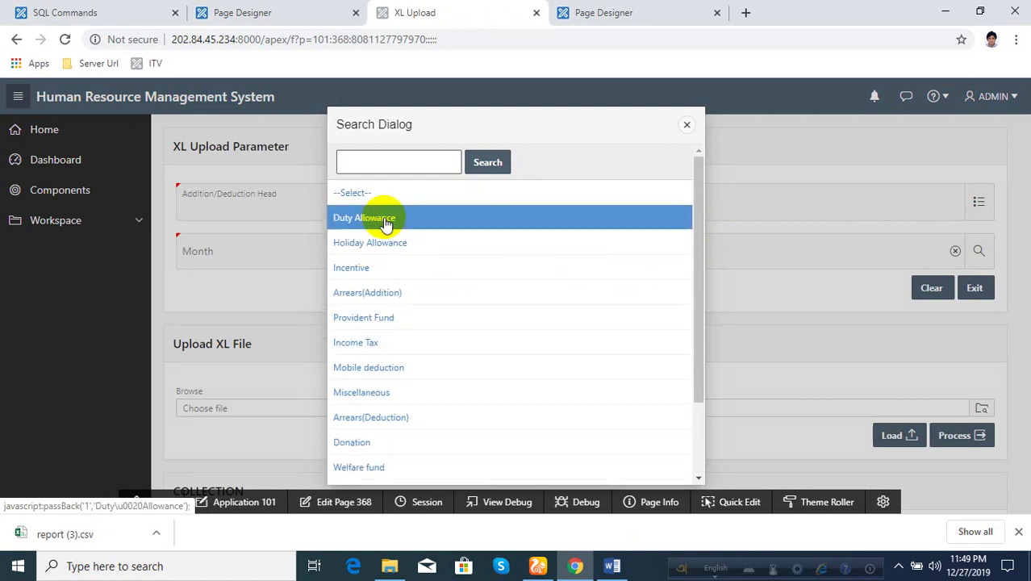
click(385, 225)
click(342, 252)
text(DEC)
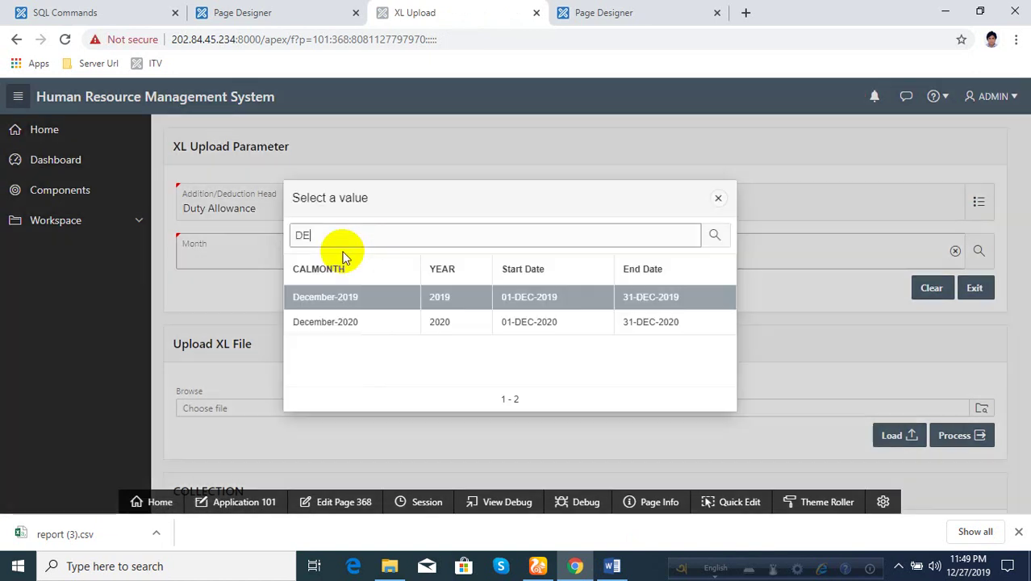
click(356, 295)
scroll(355, 292, down, 2)
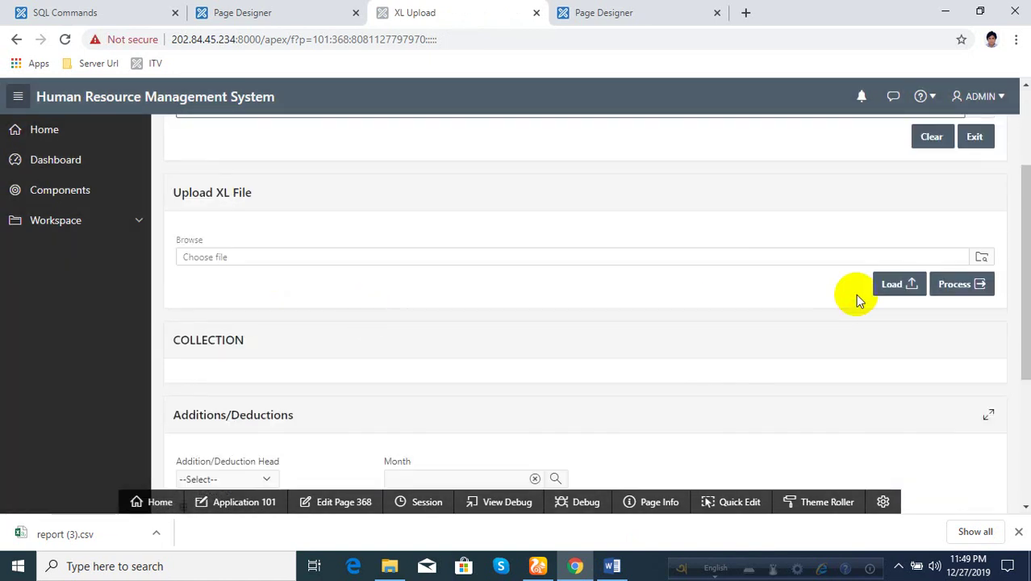
- Load TAX.xlsx into the upload collection
click(488, 262)
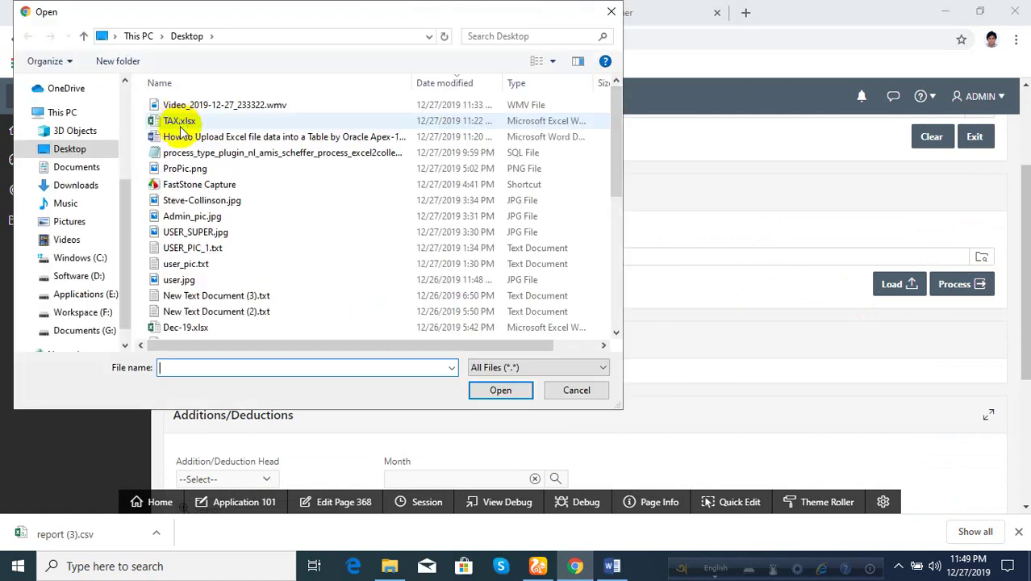
double_click(178, 126)
scroll(353, 281, down, 1)
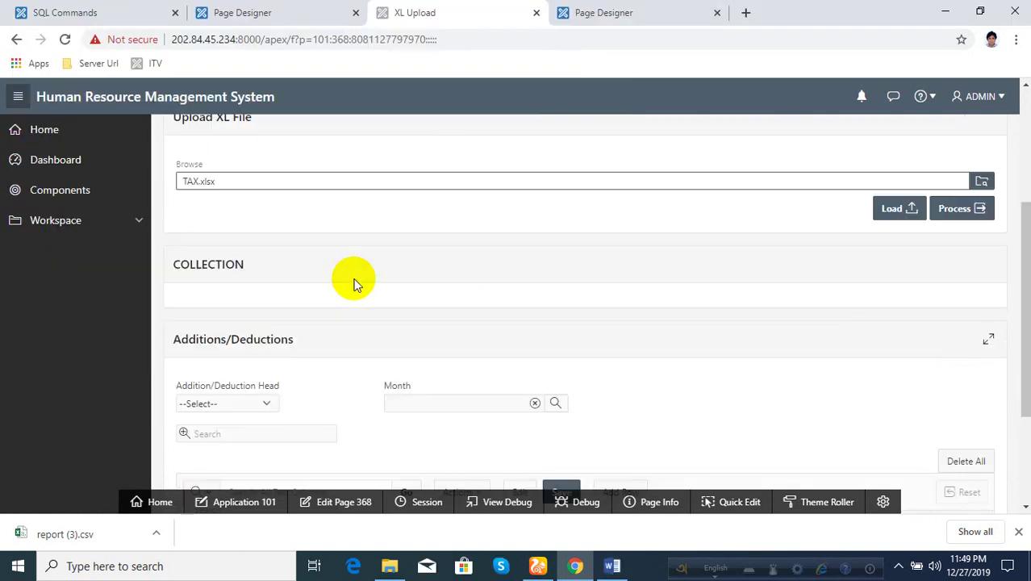
click(903, 208)
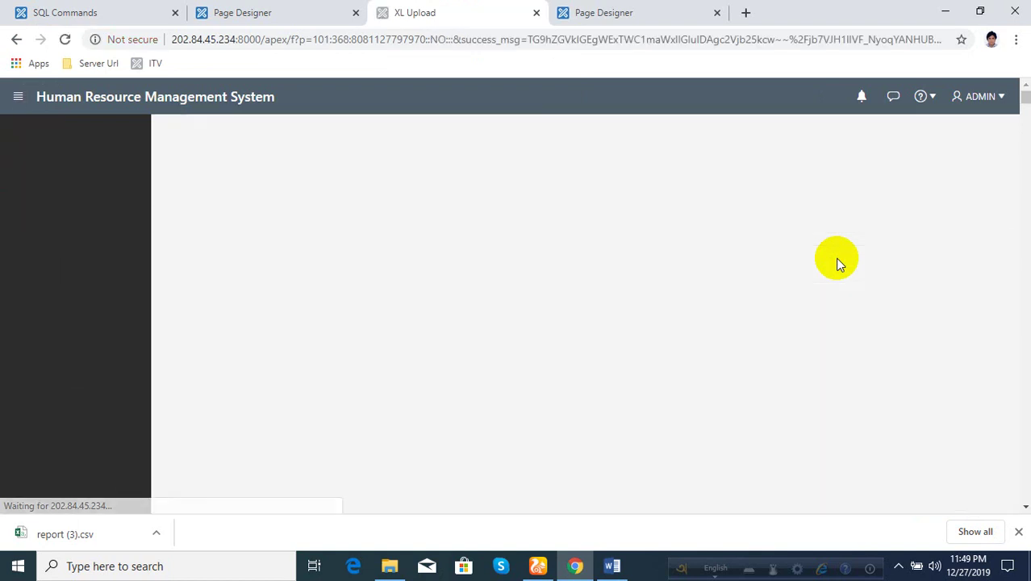
scroll(450, 287, down, 1)
scroll(777, 356, down, 2)
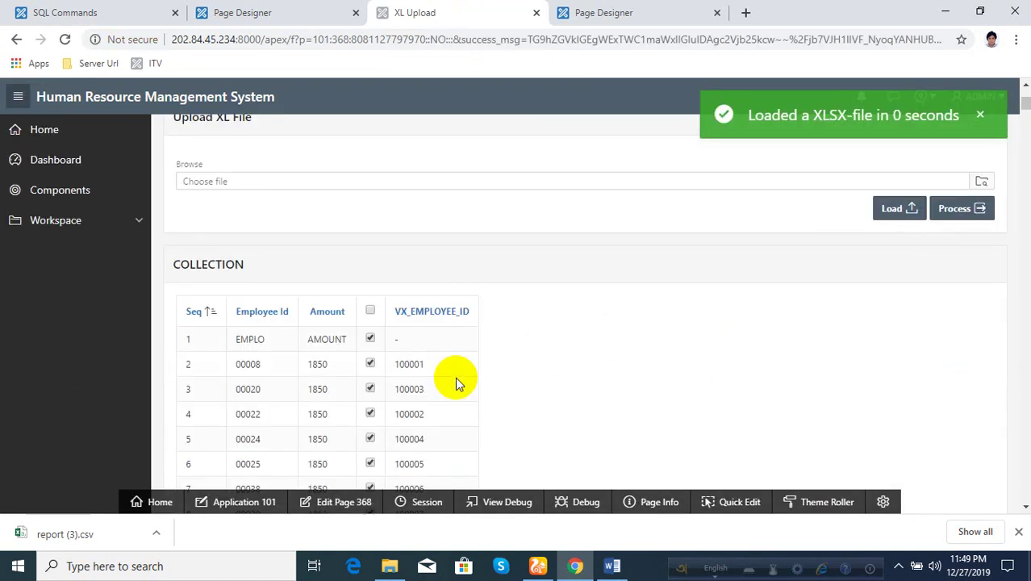
- Dismiss the file-loaded notice and process the checked collection rows
click(986, 119)
scroll(445, 339, up, 1)
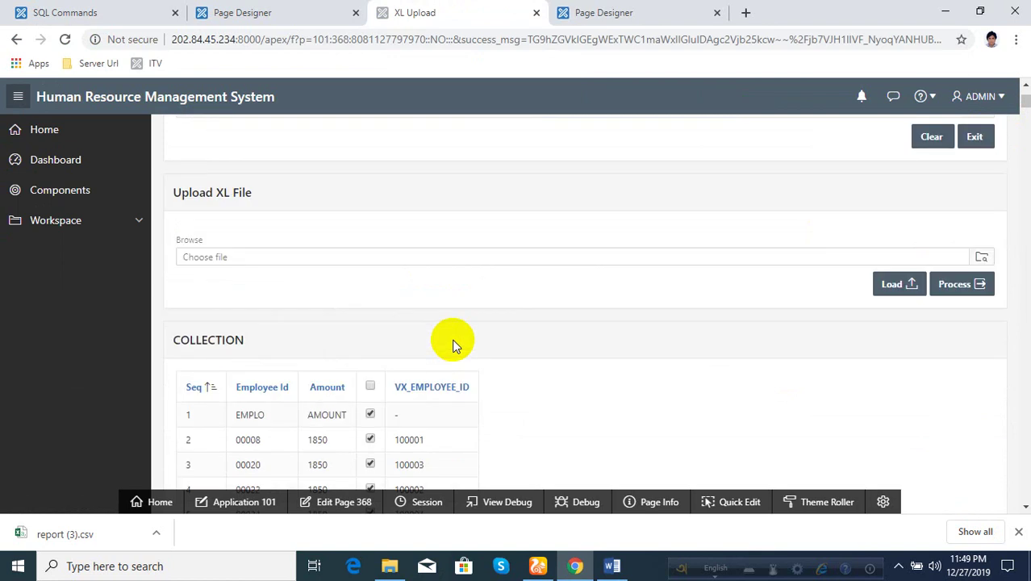
click(963, 280)
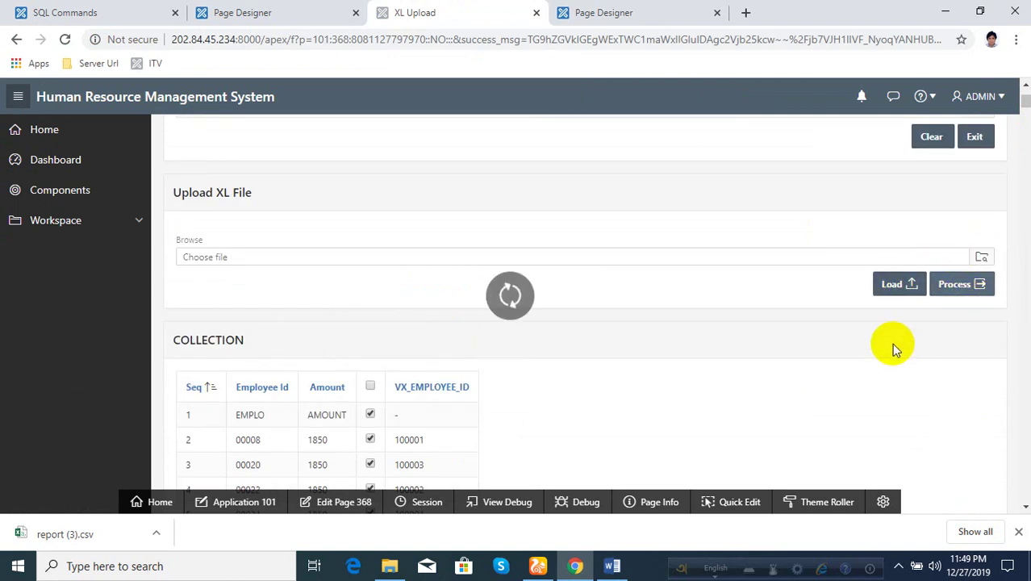
scroll(855, 343, down, 2)
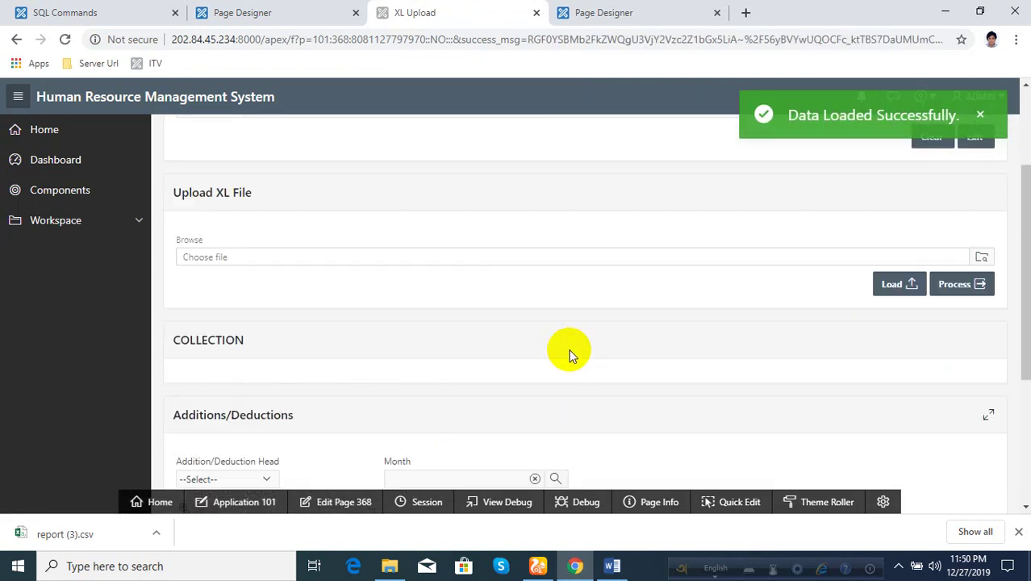
scroll(570, 350, down, 2)
- Filter the Additions/Deductions grid to Duty Allowance, mistakenly choosing December-2020 as month
click(239, 331)
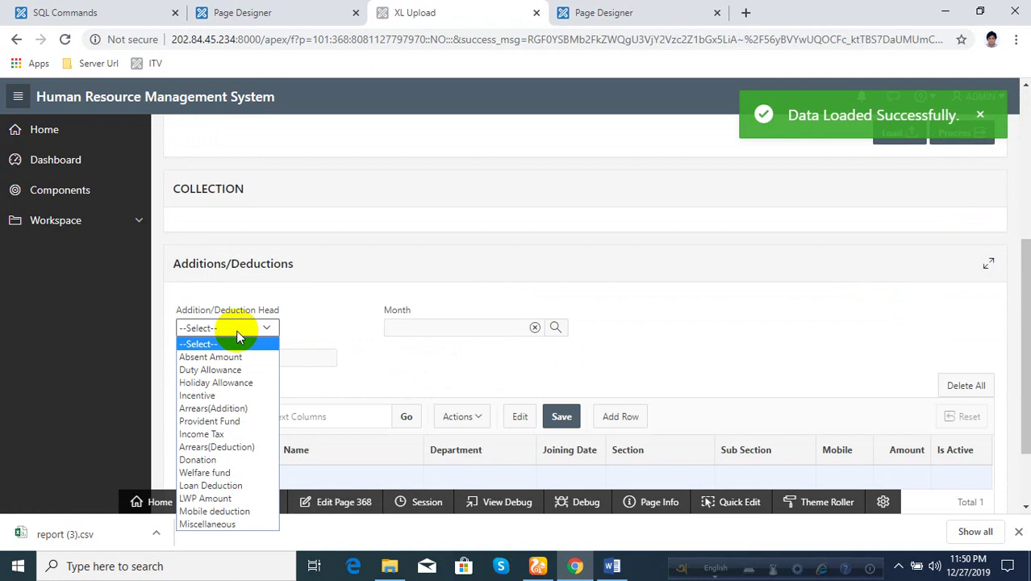
click(240, 373)
click(420, 331)
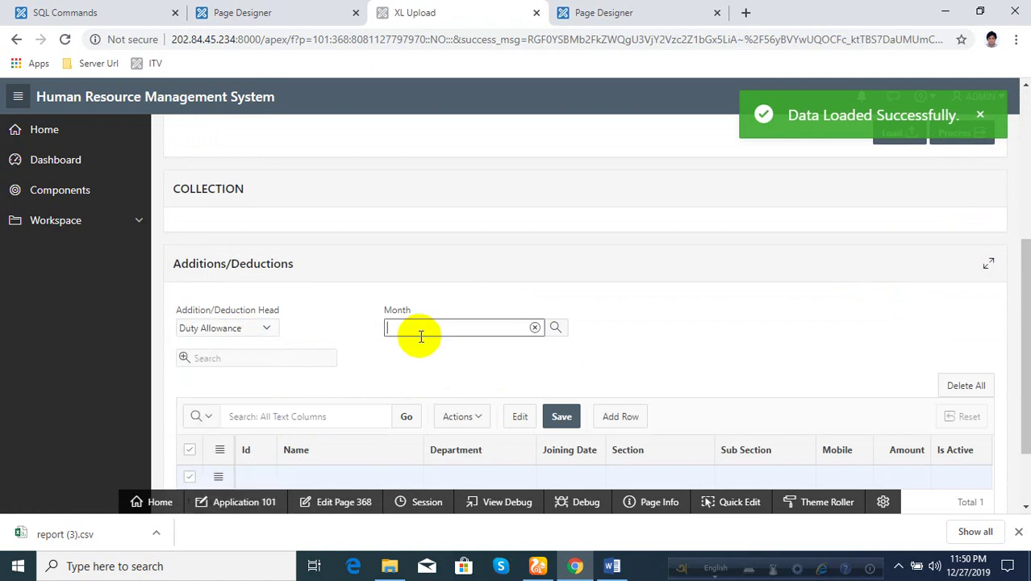
text(DEC)
click(349, 333)
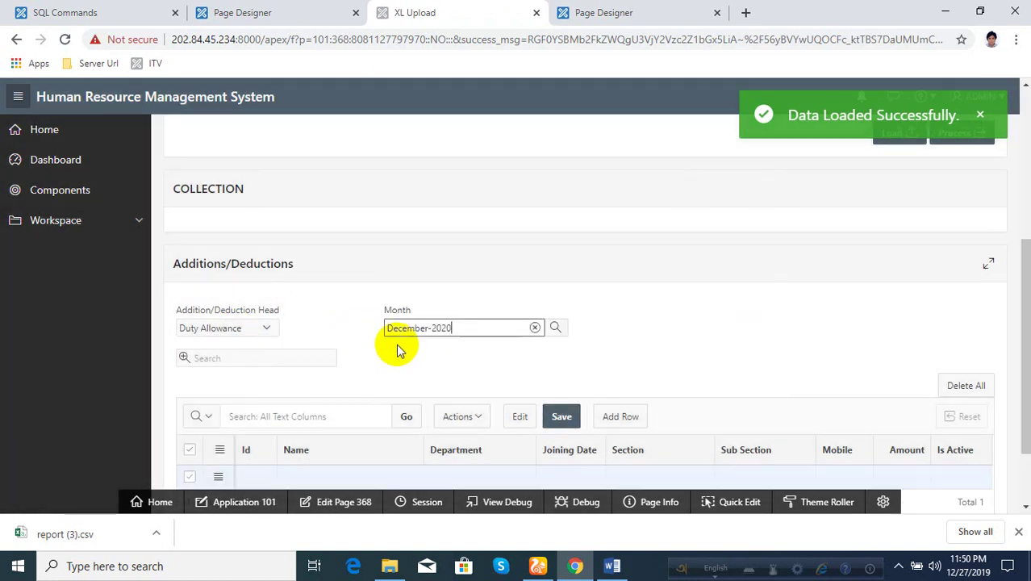
scroll(408, 385, down, 1)
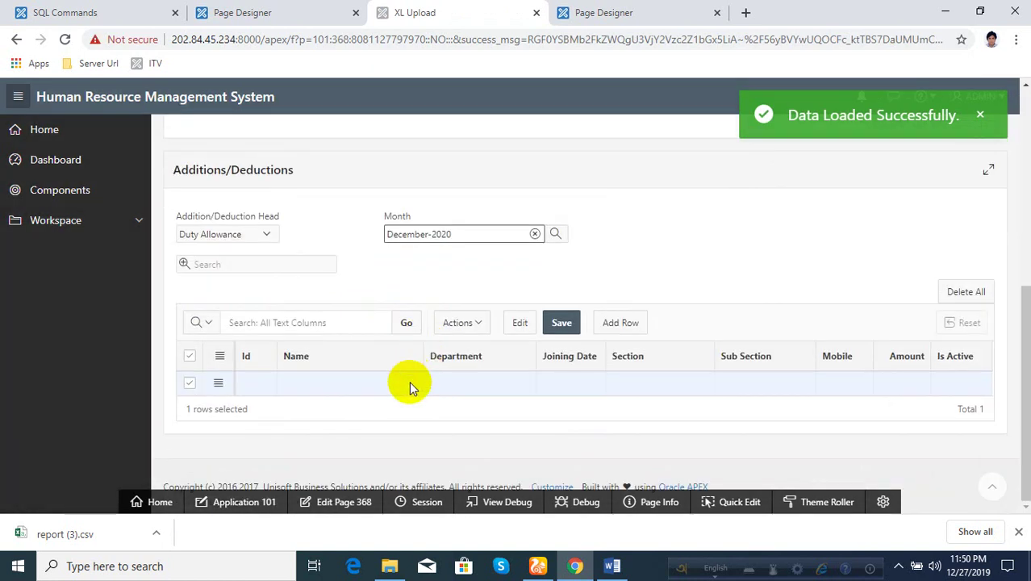
- Correct the filter month to December-2019 and review the 1850 Duty Allowance entries
click(534, 233)
text(DE)
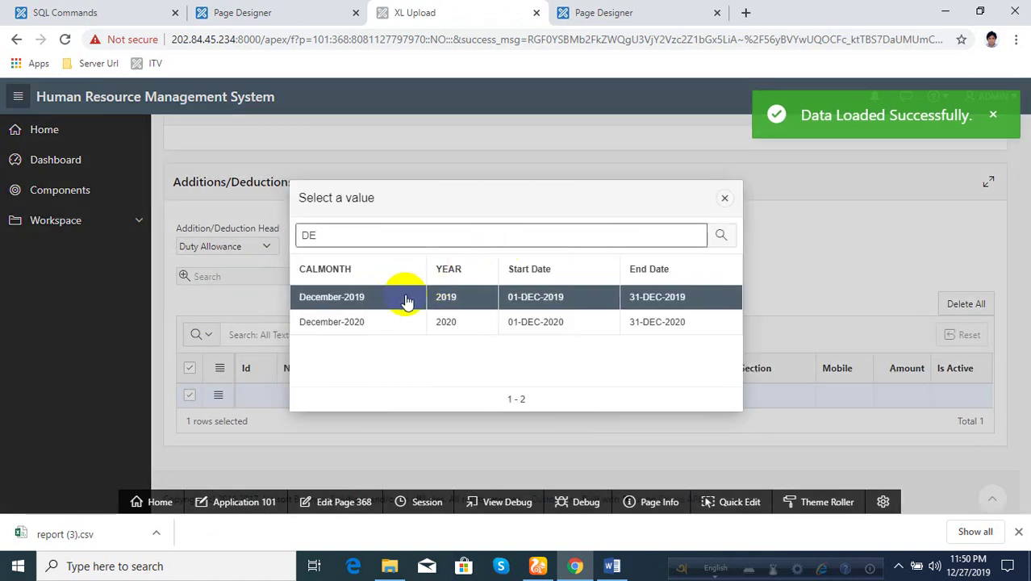
click(405, 297)
scroll(426, 426, down, 3)
scroll(426, 426, up, 2)
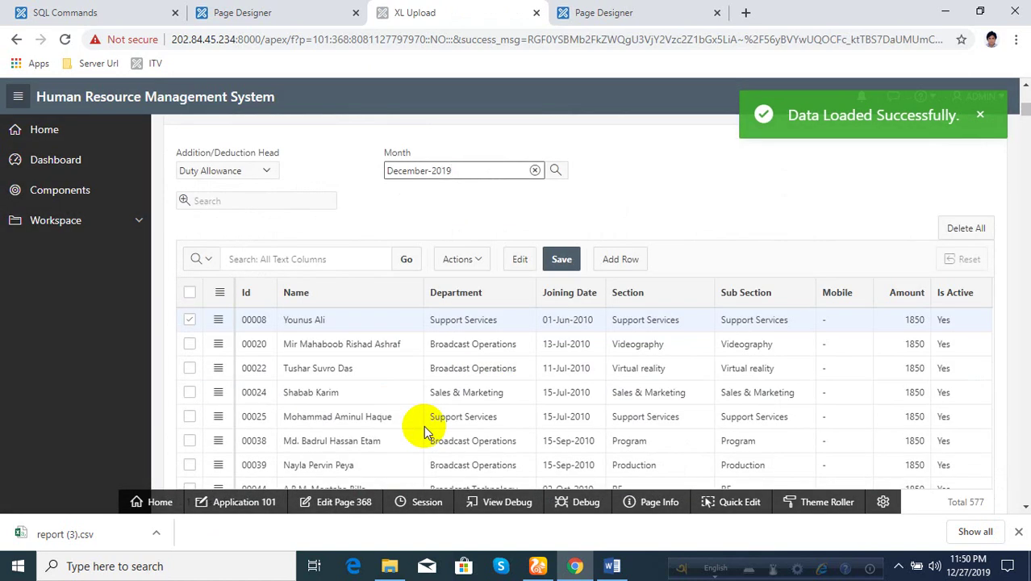
click(980, 114)
scroll(817, 189, up, 1)
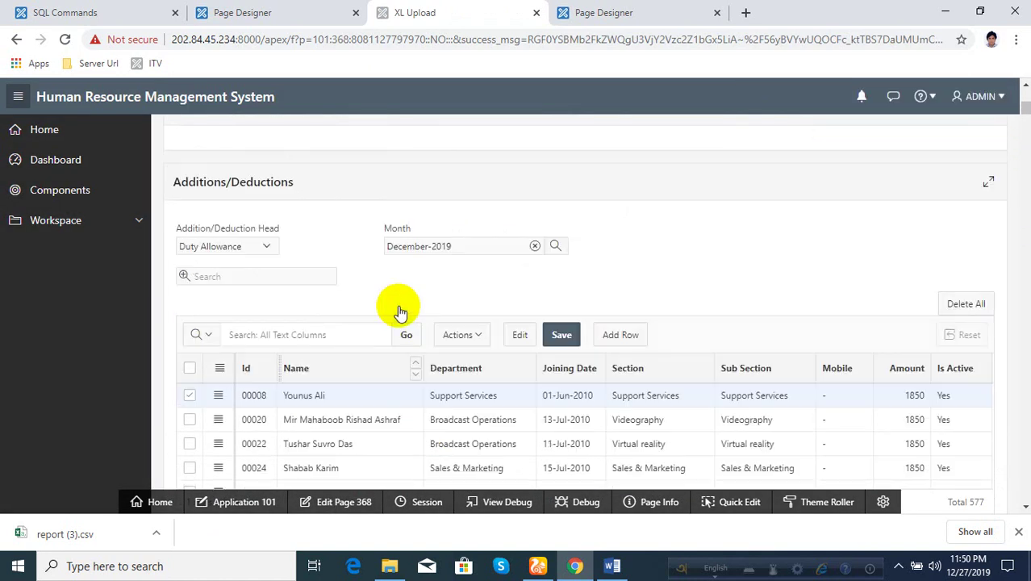
scroll(396, 308, up, 1)
scroll(391, 313, up, 2)
scroll(388, 318, up, 1)
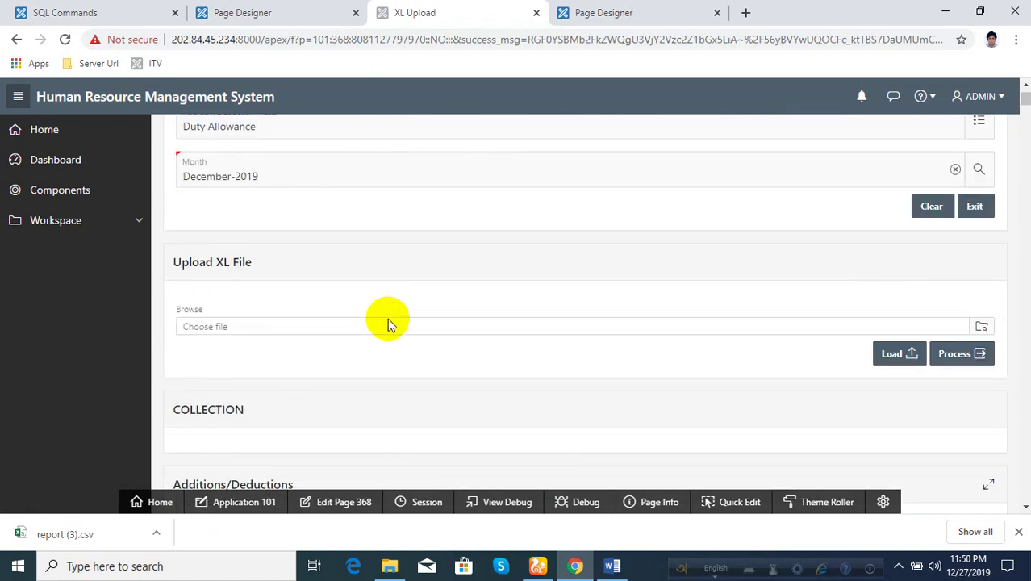
scroll(366, 287, up, 1)
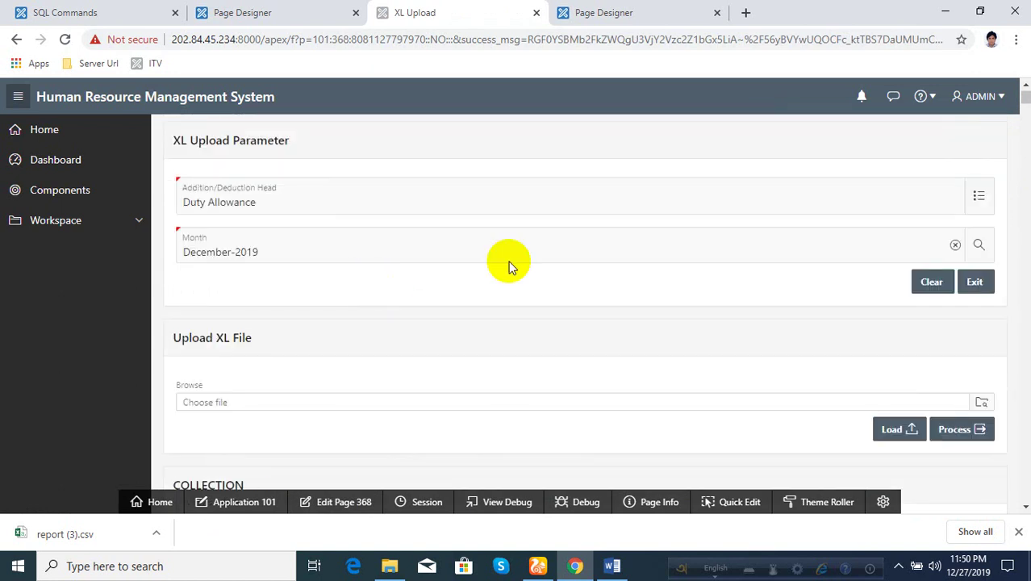
- Change the upload head to Incentive and briefly open, then dismiss, the file chooser
click(978, 197)
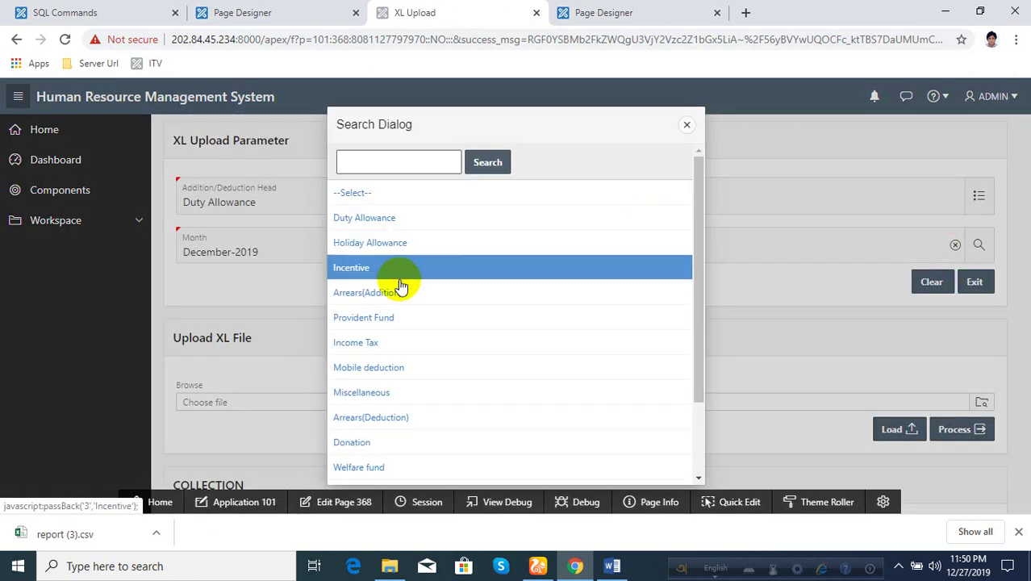
click(398, 274)
scroll(430, 305, down, 2)
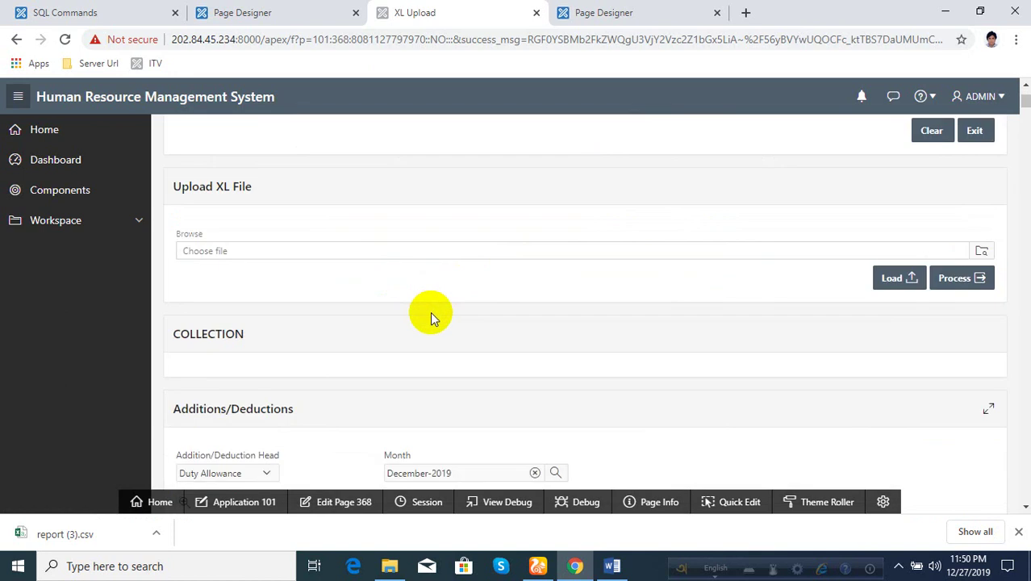
click(985, 249)
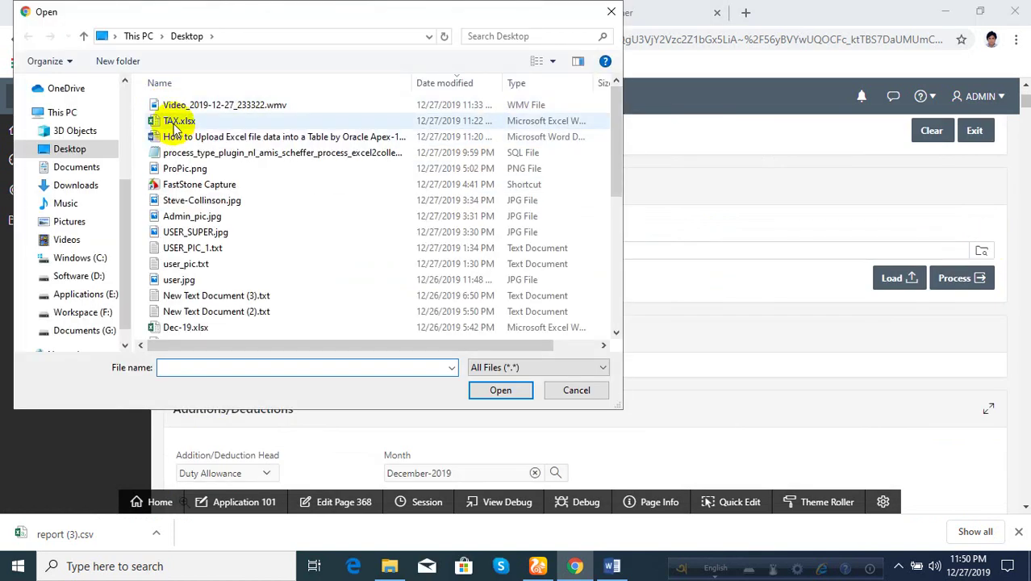
click(576, 390)
- Open TAX.xlsx from the desktop, check its EMPLOYEE_ID and AMOUNT rows, then close Excel and return to the browser
click(942, 12)
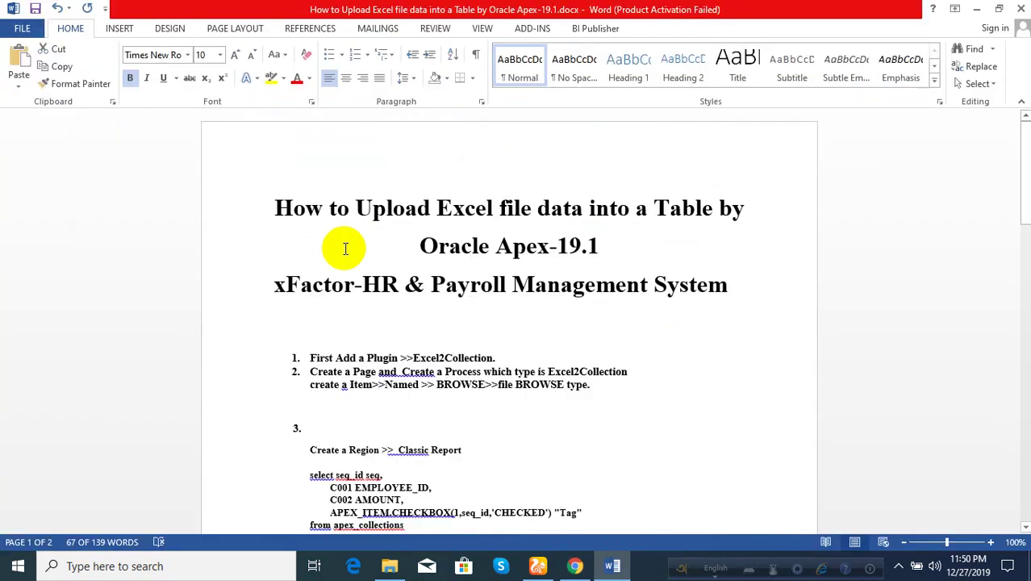
click(975, 9)
click(364, 89)
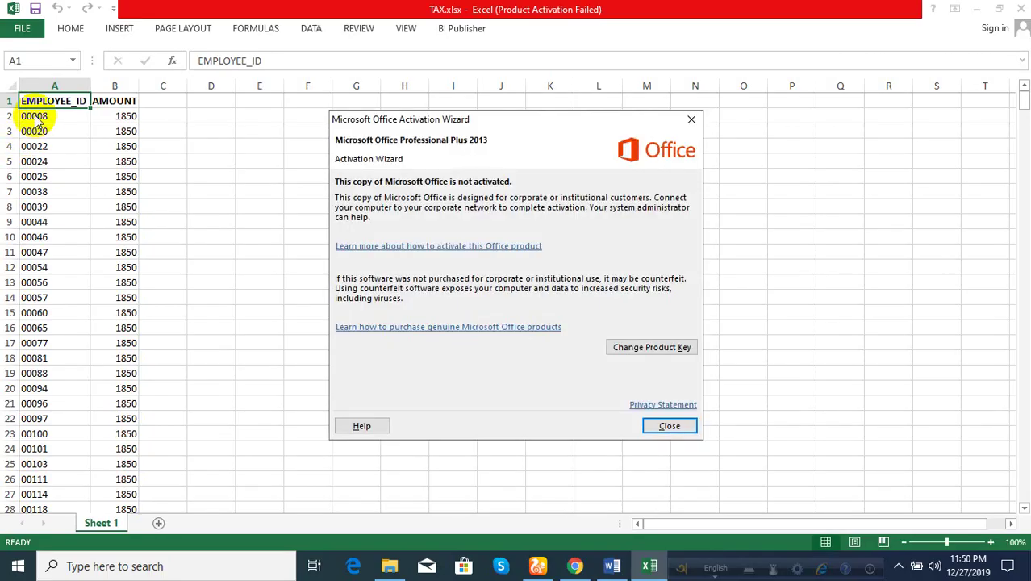
click(670, 427)
scroll(51, 254, down, 3)
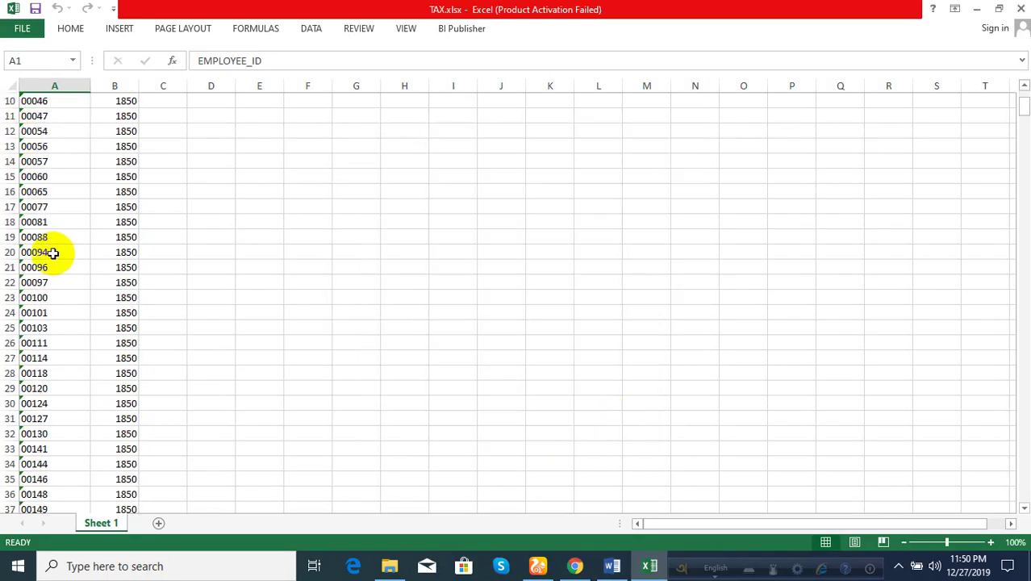
scroll(69, 277, down, 5)
scroll(129, 302, down, 4)
scroll(129, 303, up, 11)
scroll(129, 300, up, 1)
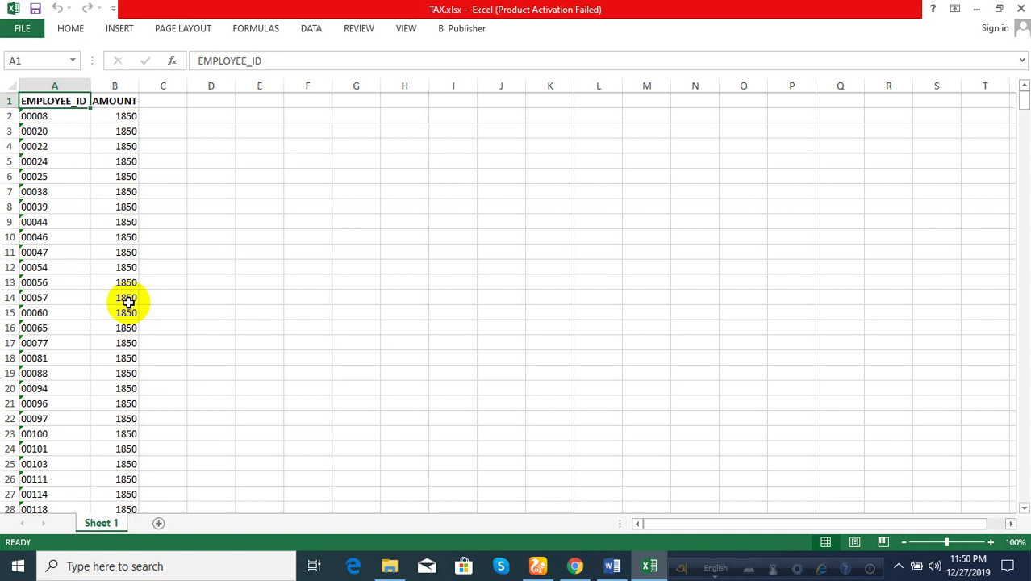
click(1020, 8)
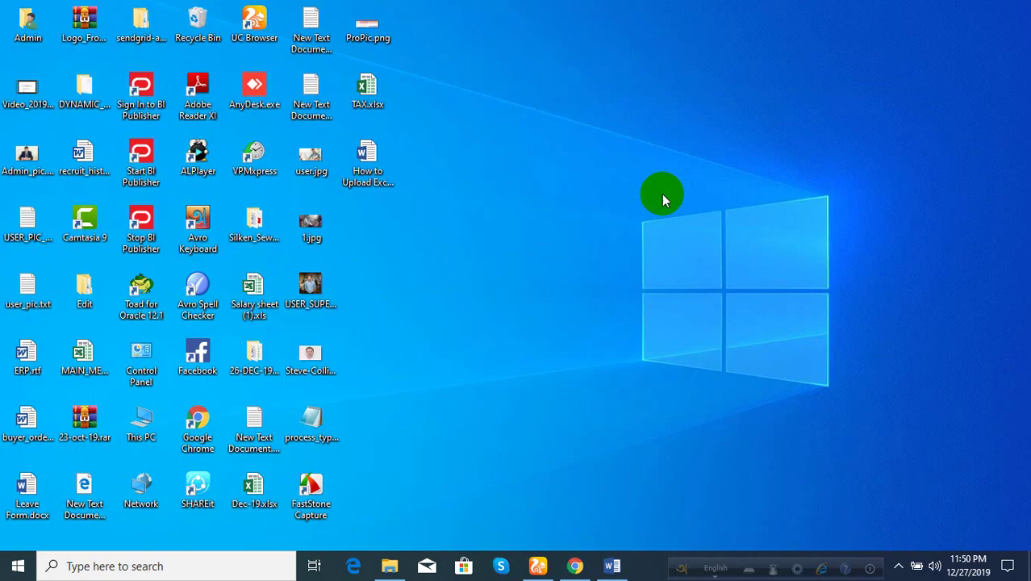
click(574, 565)
- Load TAX.xlsx into the collection under the Incentive head for December-2019
click(983, 251)
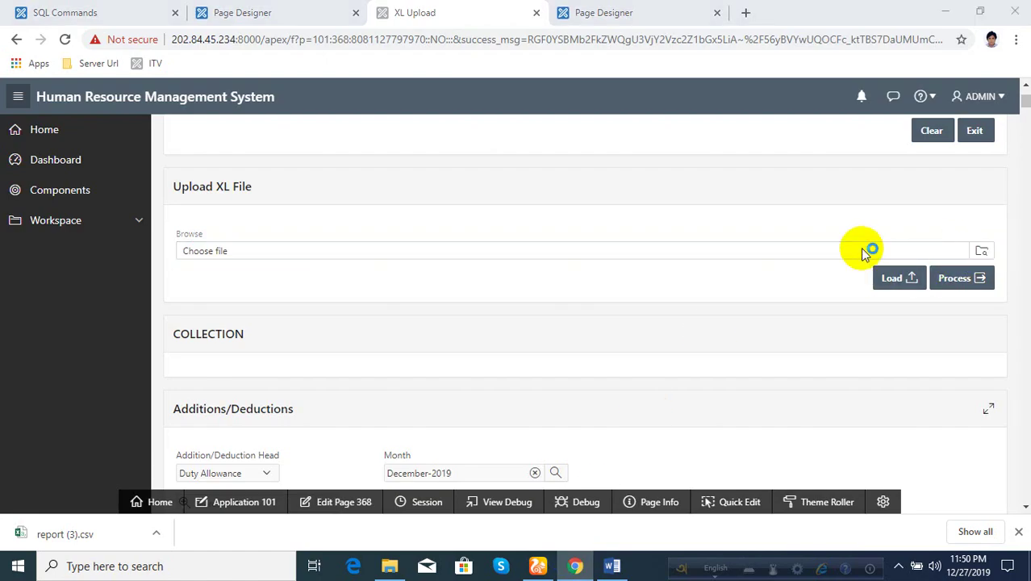
double_click(177, 121)
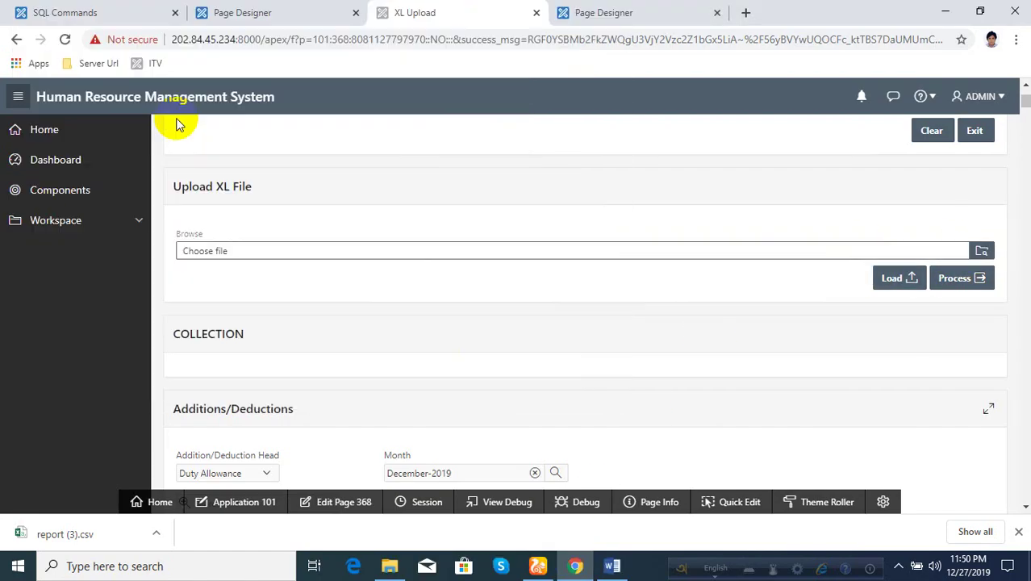
click(889, 286)
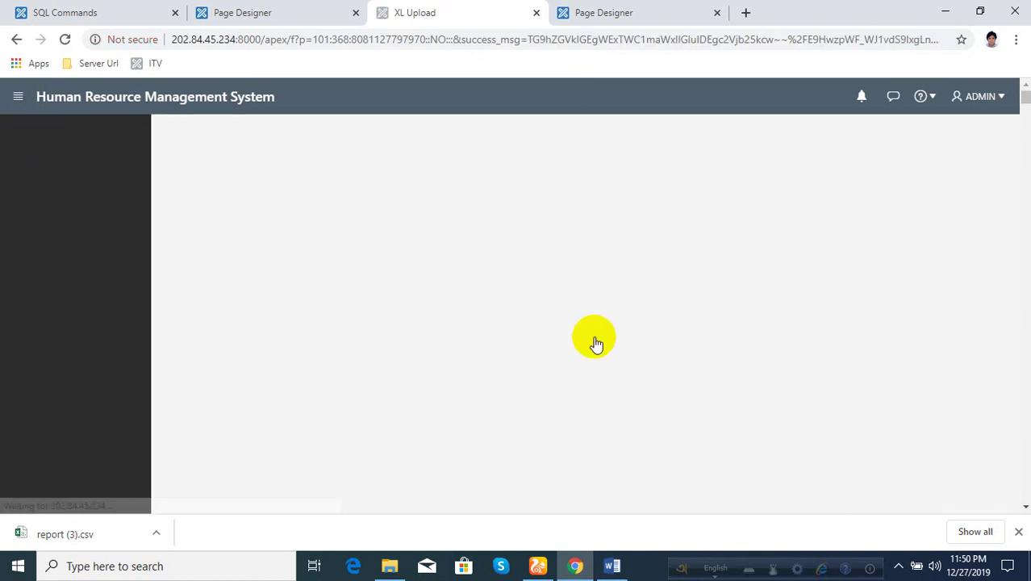
scroll(382, 391, down, 3)
scroll(369, 396, down, 3)
scroll(369, 396, down, 2)
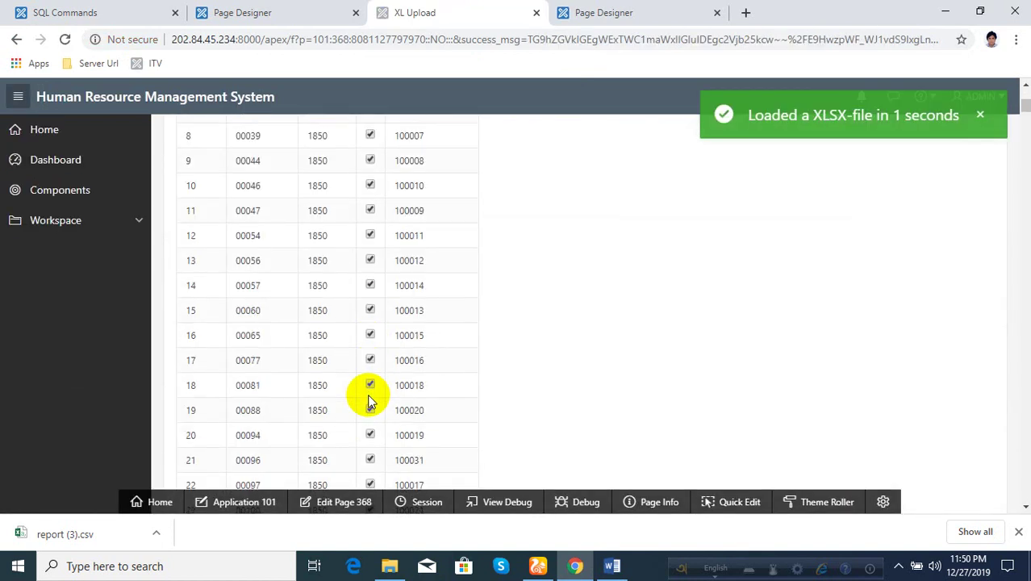
scroll(299, 333, up, 4)
scroll(299, 333, up, 3)
scroll(364, 349, up, 1)
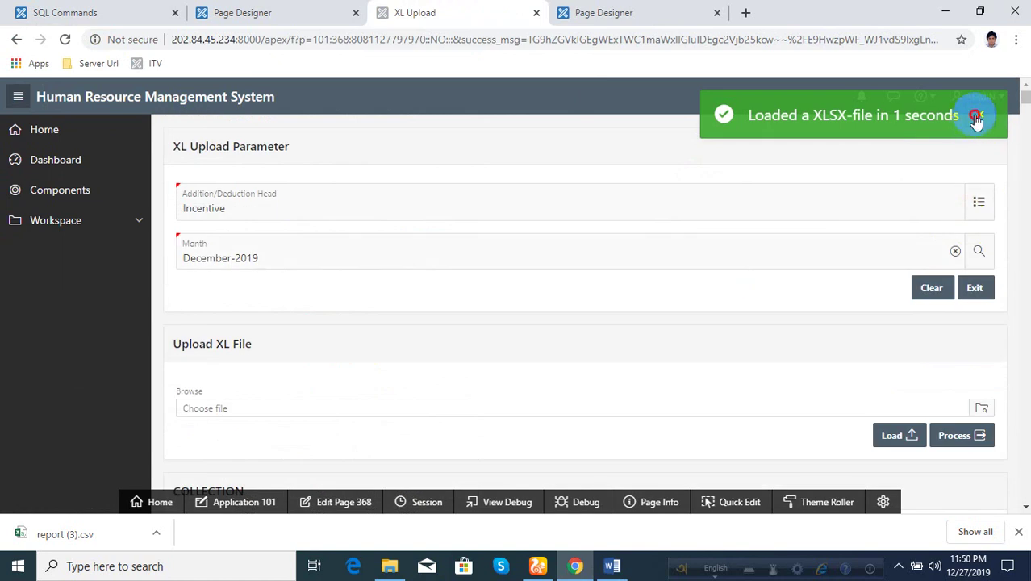
- Dismiss the confirmation message and process the checked 1850-amount rows
click(979, 114)
scroll(895, 234, down, 2)
click(952, 286)
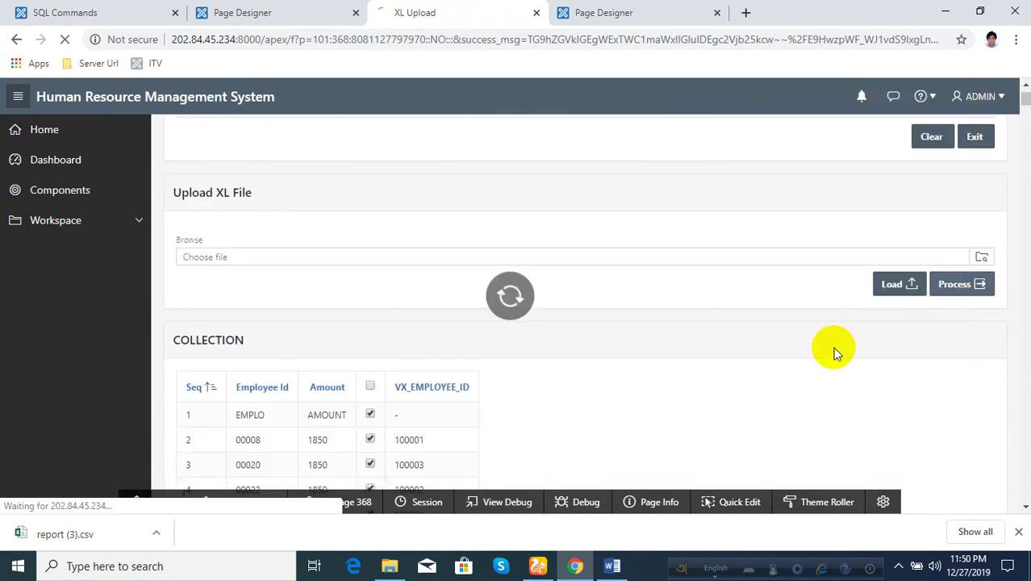
scroll(638, 380, up, 2)
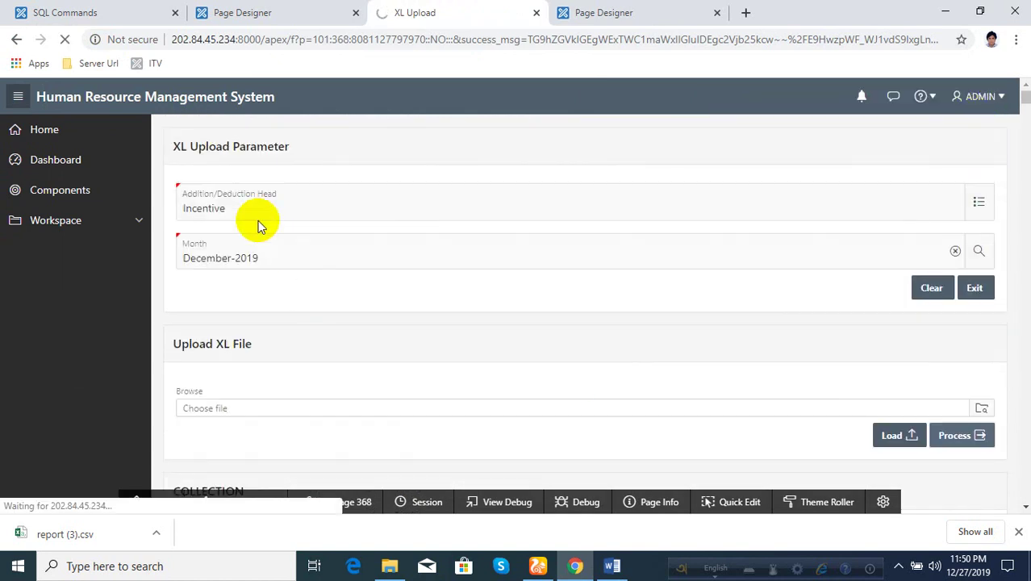
scroll(368, 334, down, 3)
scroll(373, 350, down, 3)
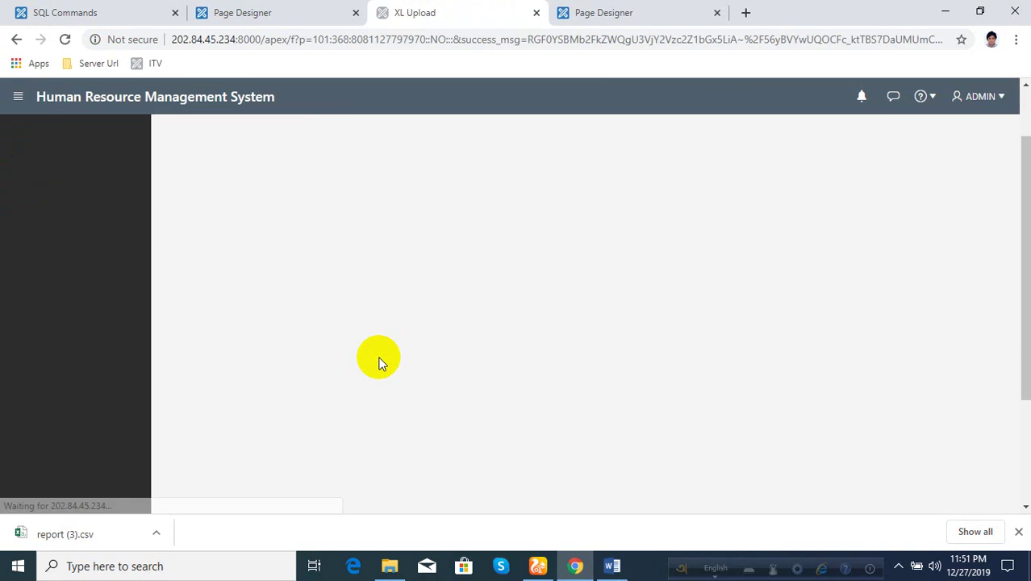
- Show the Incentive entries in the Additions/Deductions report
scroll(377, 364, down, 5)
scroll(283, 364, down, 3)
scroll(255, 305, up, 2)
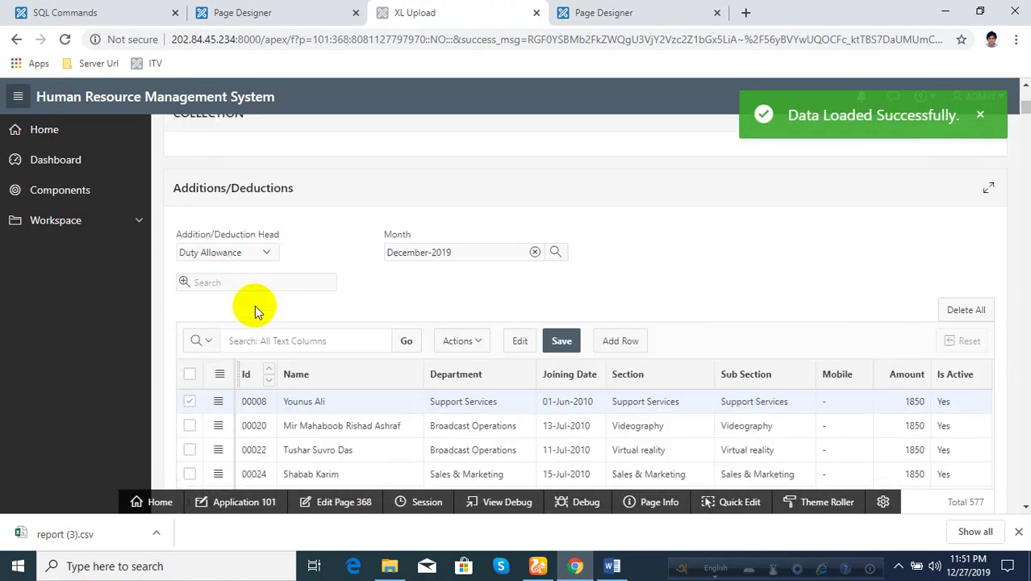
click(252, 253)
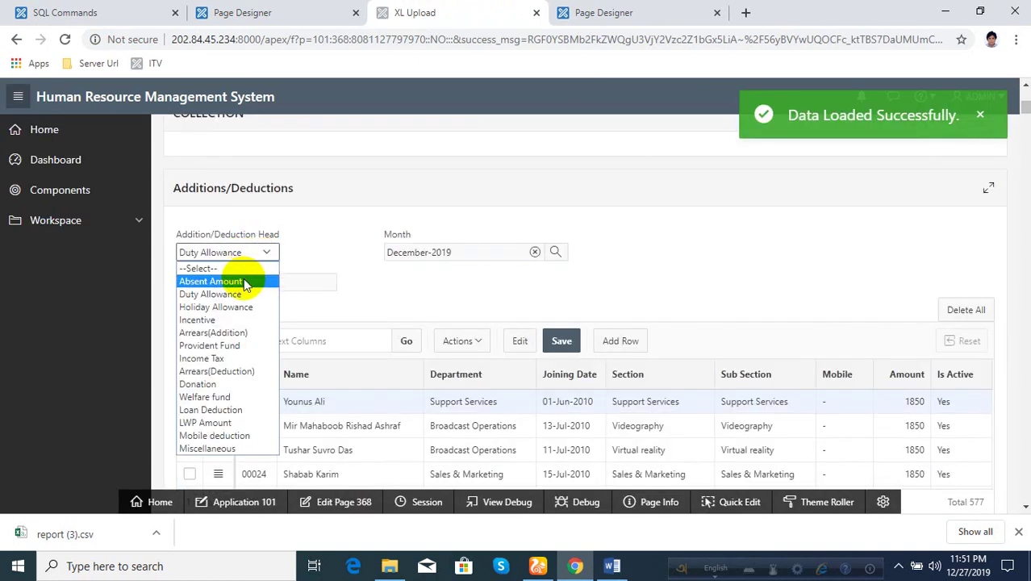
click(234, 320)
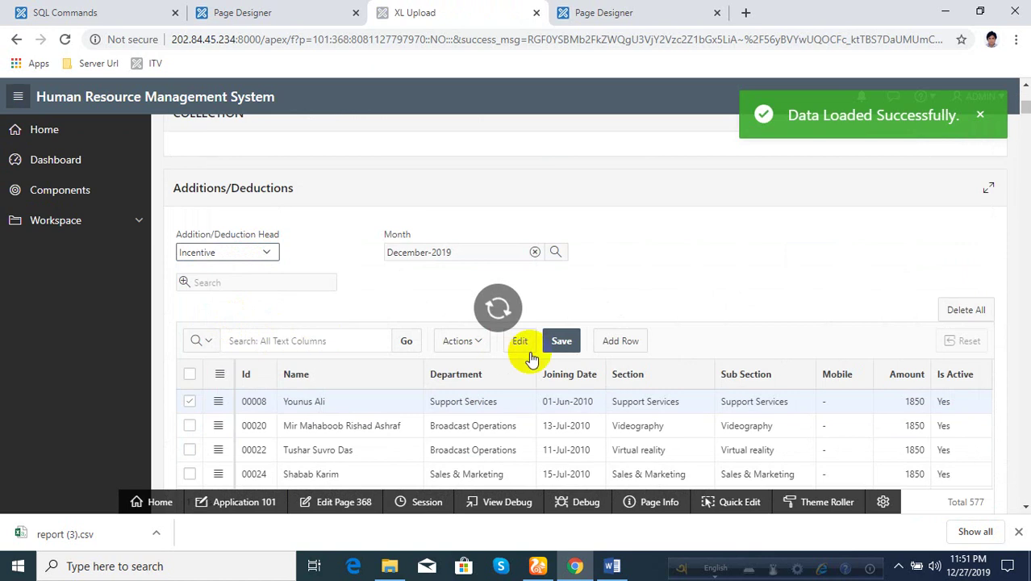
scroll(536, 358, down, 2)
scroll(790, 368, up, 1)
scroll(750, 362, up, 1)
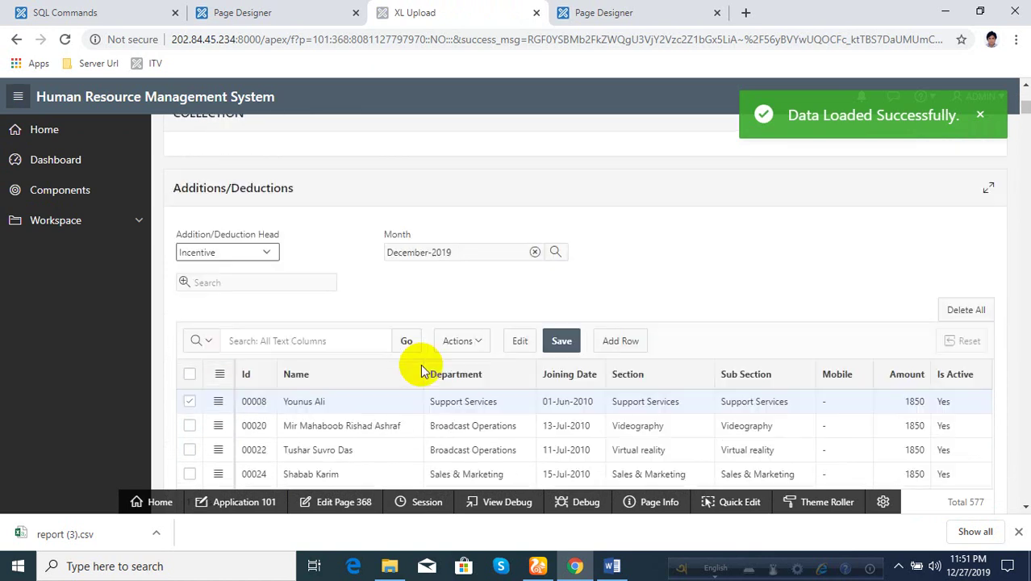
- Switch the report to Arrears(Addition), then to Duty Allowance entries
click(254, 252)
click(242, 331)
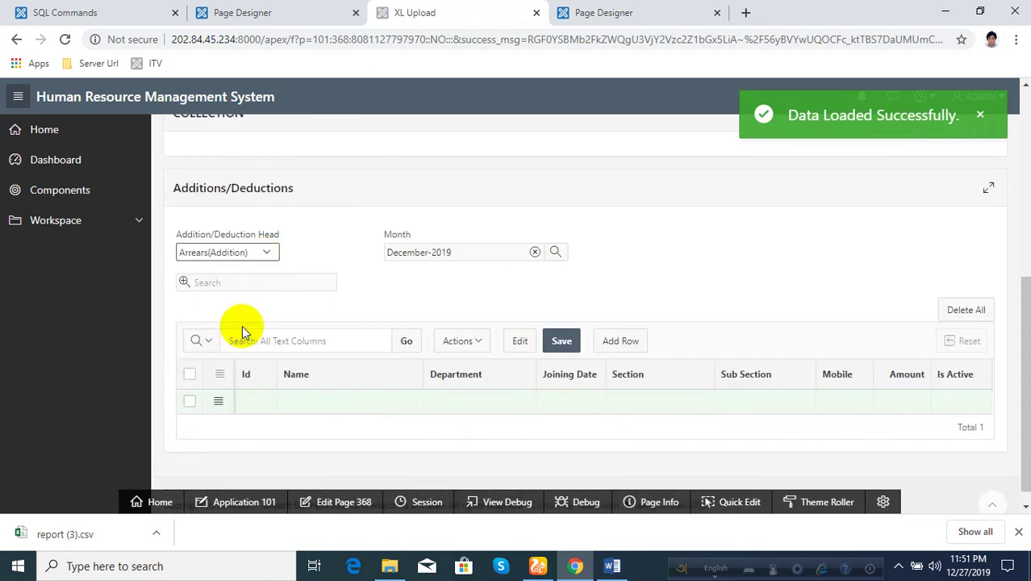
click(239, 252)
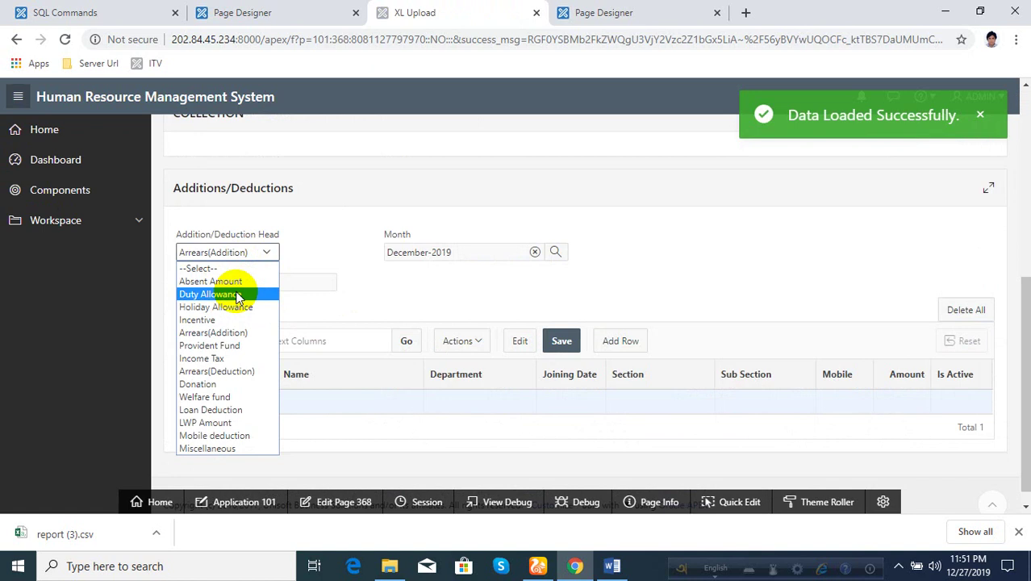
click(224, 293)
scroll(676, 387, down, 1)
scroll(676, 387, down, 2)
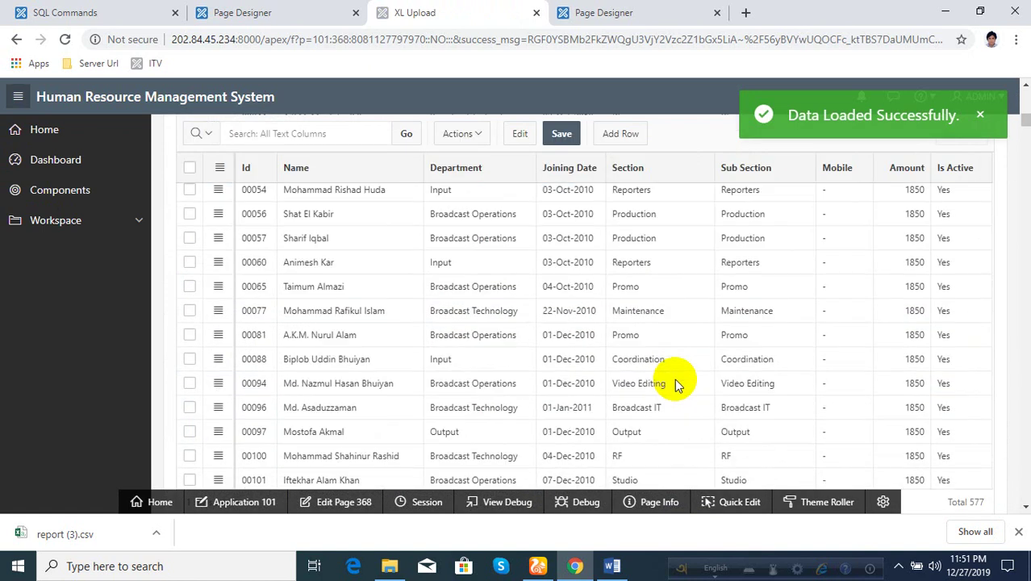
scroll(674, 380, up, 1)
scroll(546, 367, up, 2)
- Return the report to Incentive, dismiss the success message, and exit the XL Upload page
click(256, 266)
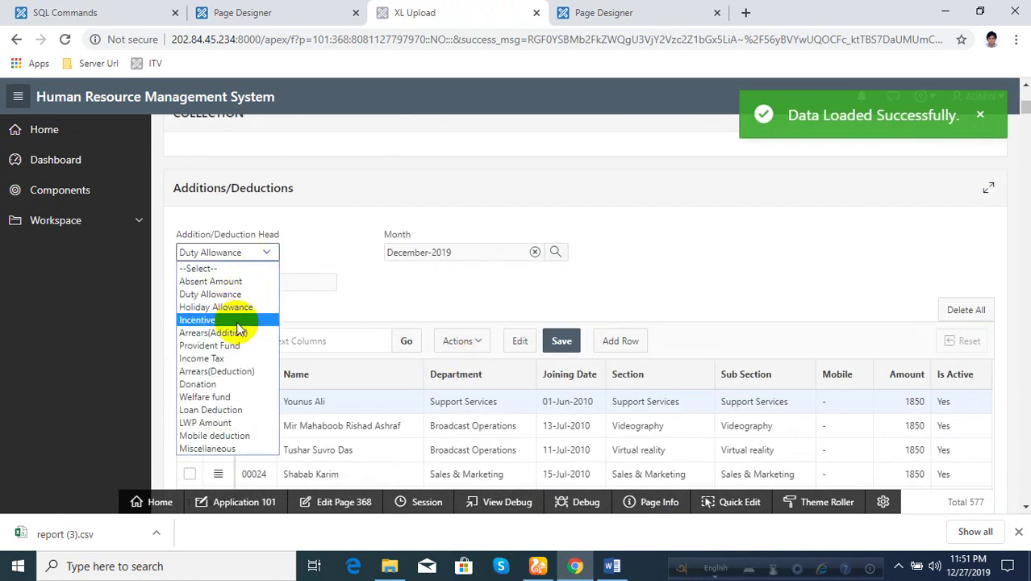
click(238, 320)
click(980, 116)
scroll(777, 311, down, 5)
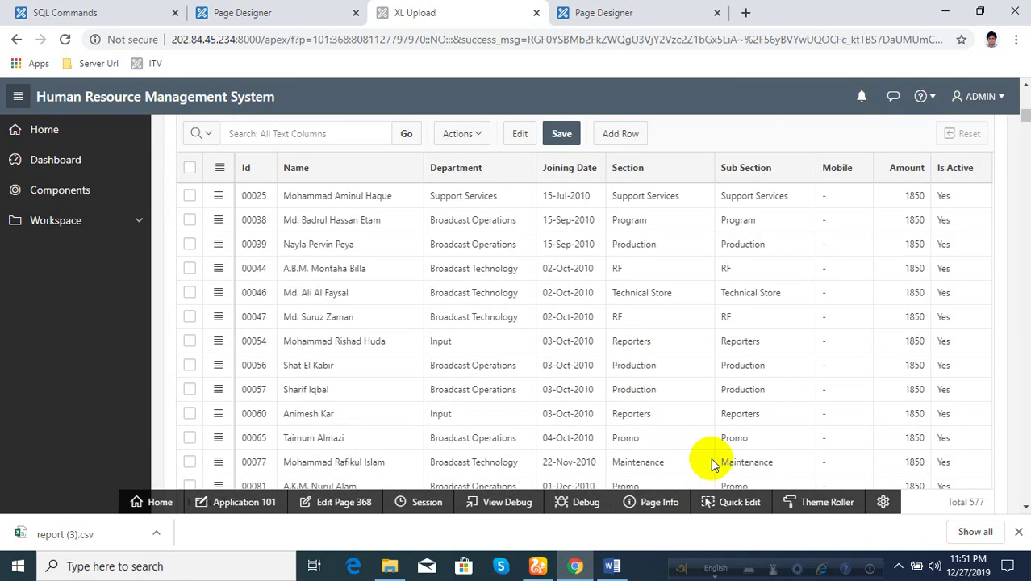
scroll(702, 460, up, 5)
scroll(789, 375, up, 3)
scroll(955, 212, up, 1)
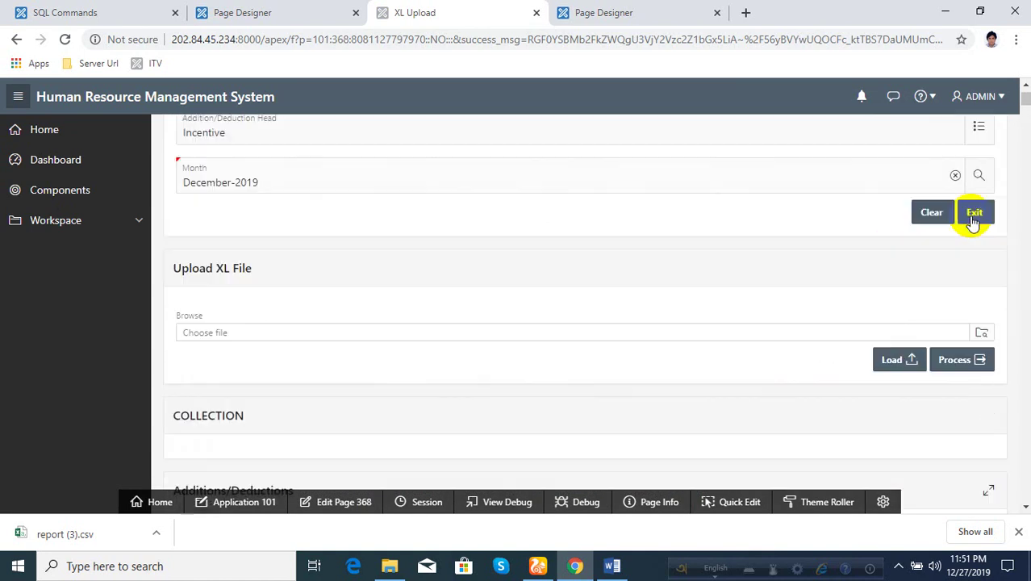
click(974, 212)
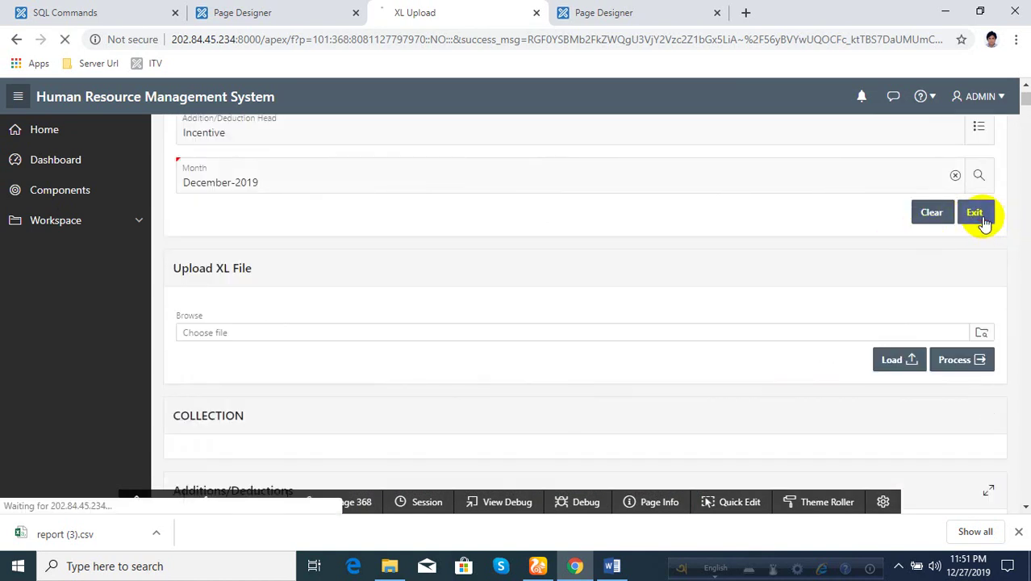
- Open the Human Resources XL Upload page from the workspace modules
click(138, 225)
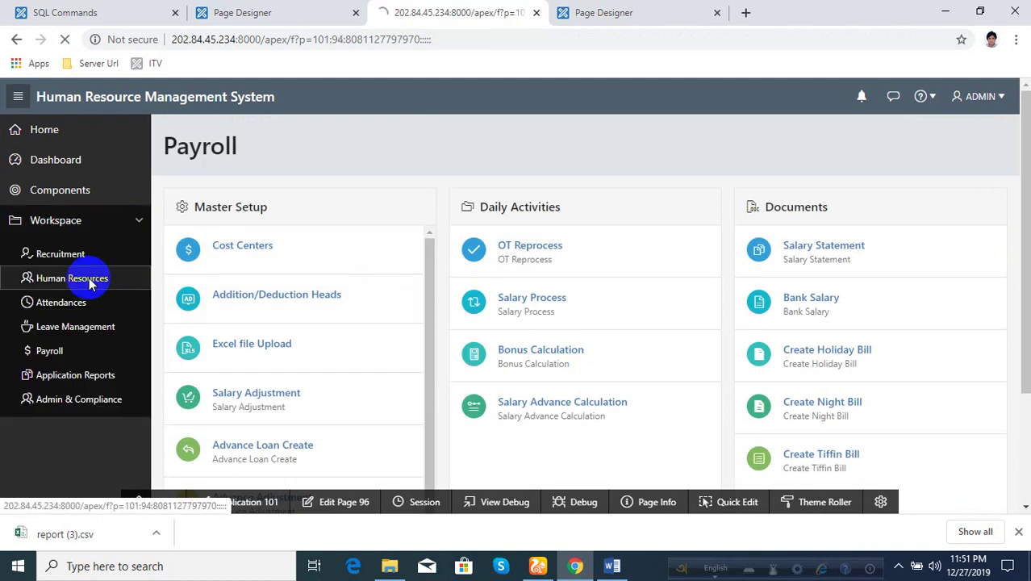
scroll(281, 288, down, 2)
scroll(294, 299, down, 3)
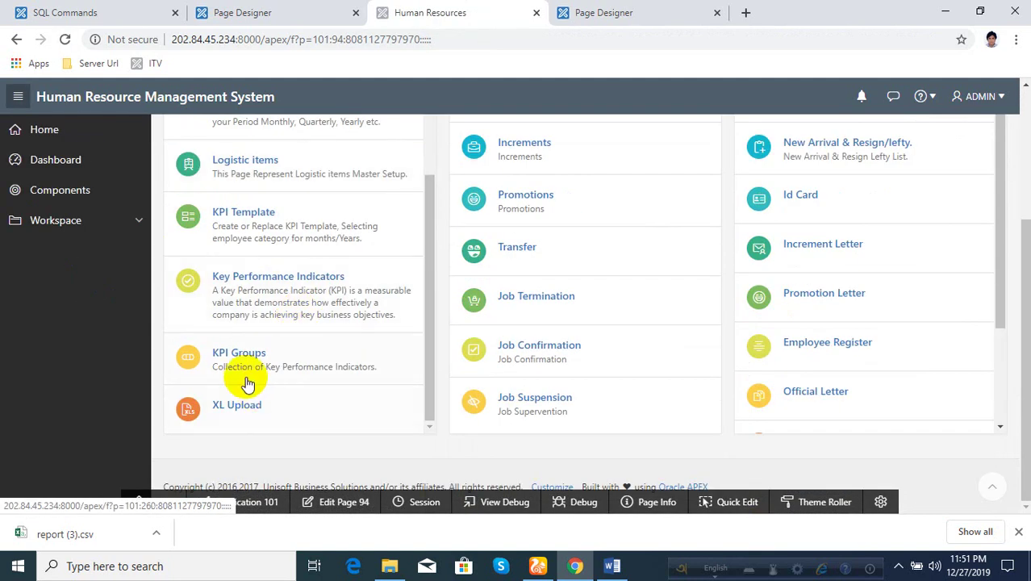
click(245, 407)
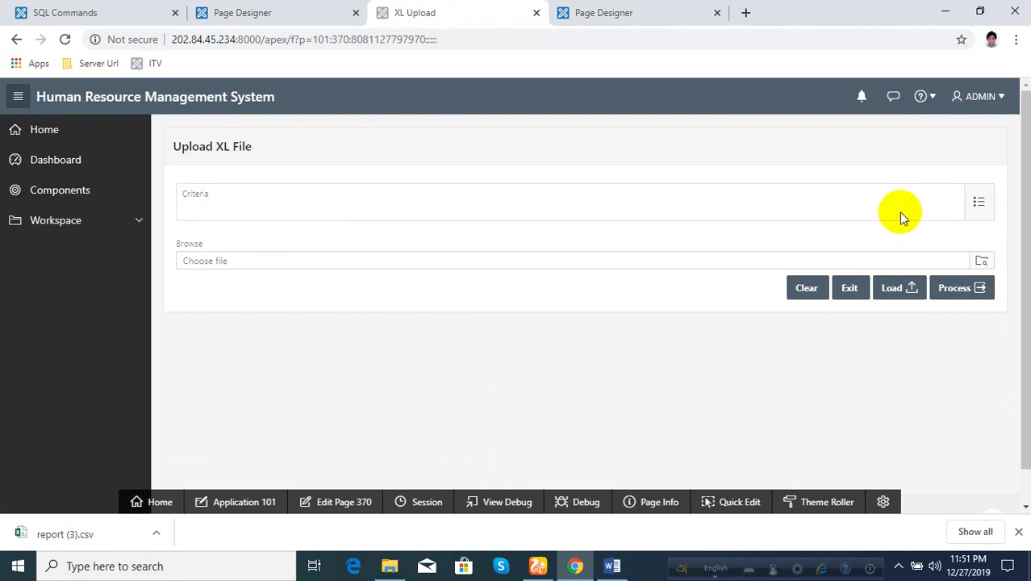
- Set the upload criteria to Tax Deduction, cancel the file chooser, and switch to SQL Commands
click(979, 201)
click(407, 239)
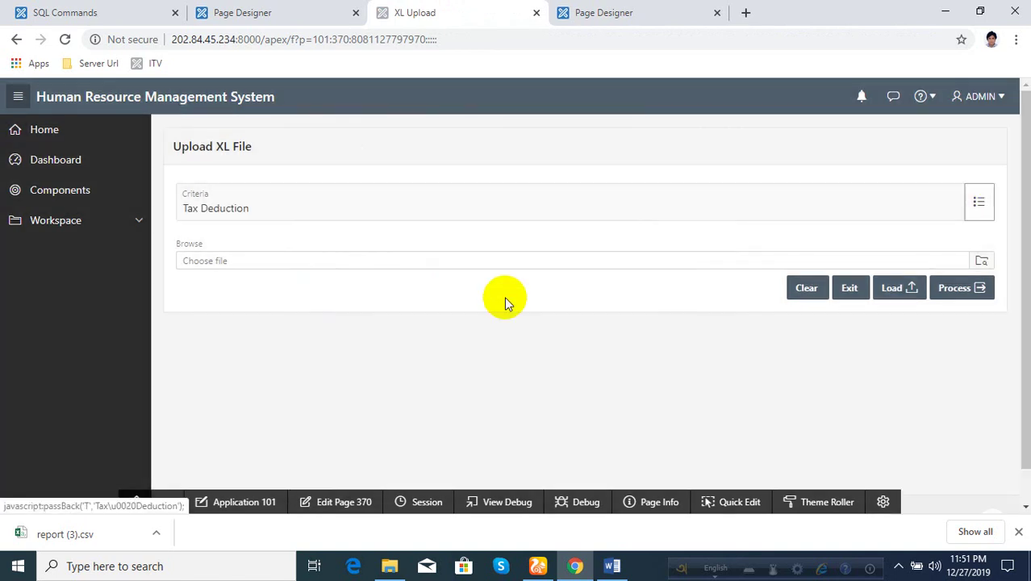
click(980, 260)
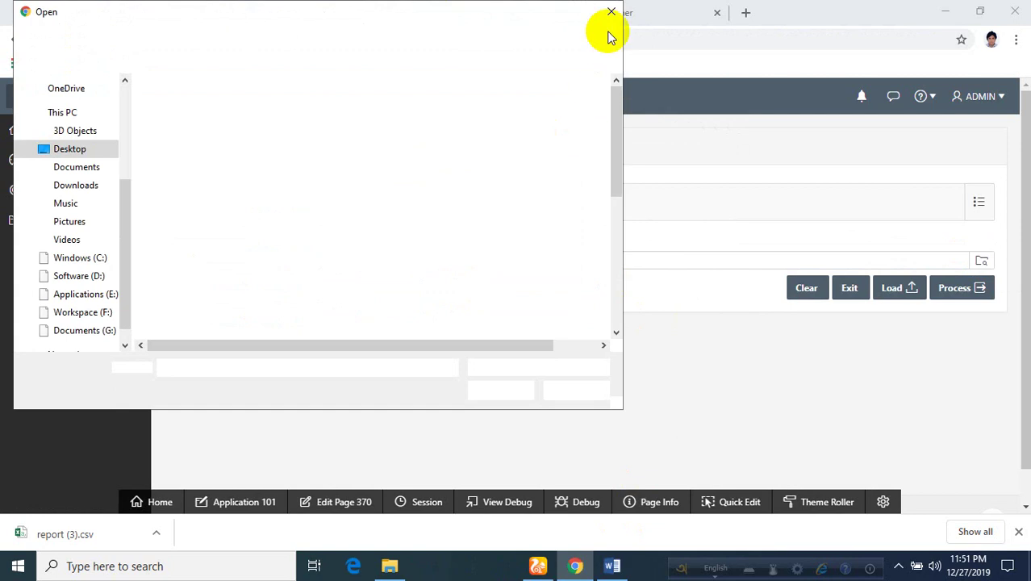
click(610, 12)
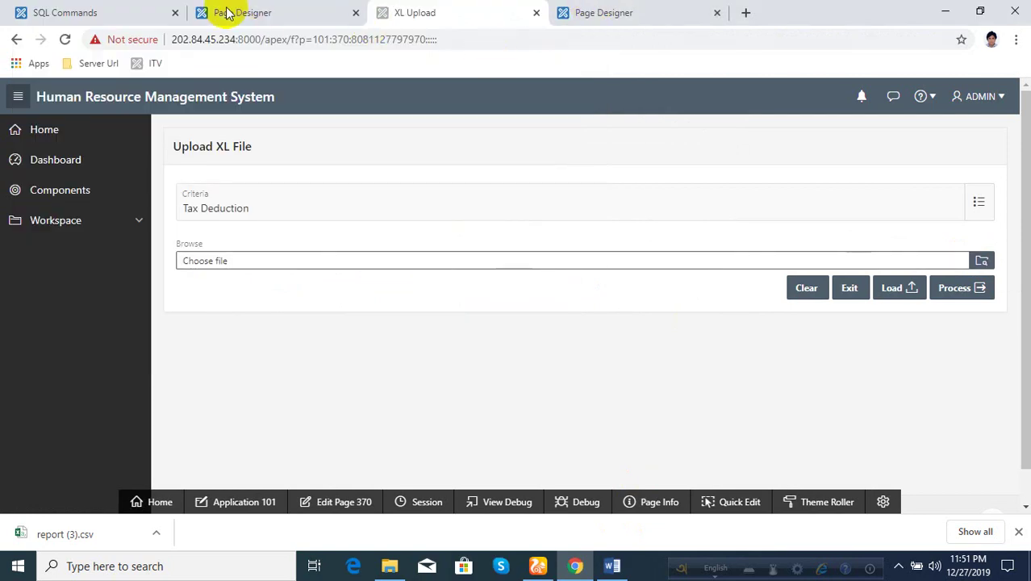
click(100, 12)
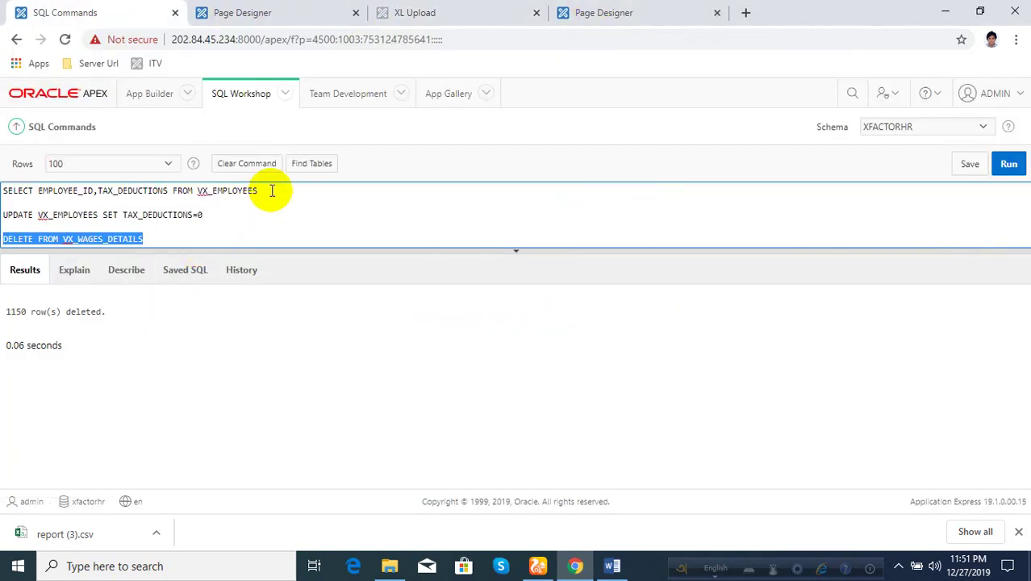
- Check VX_EMPLOYEES tax deductions, then run UPDATE VX_EMPLOYEES SET TAX_DEDUCTIONS=0
drag(269, 190, 2, 191)
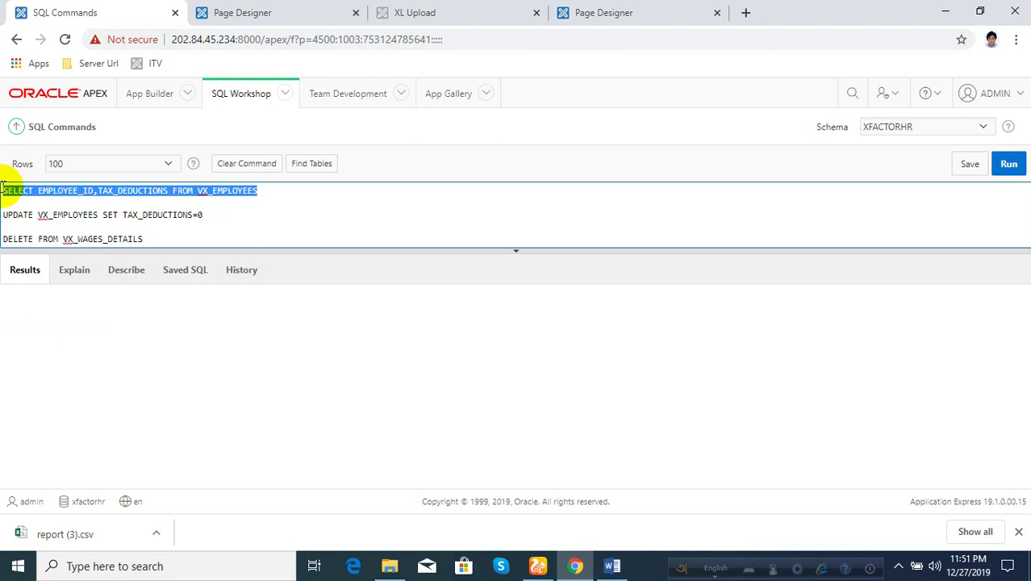
key(ctrl+Return)
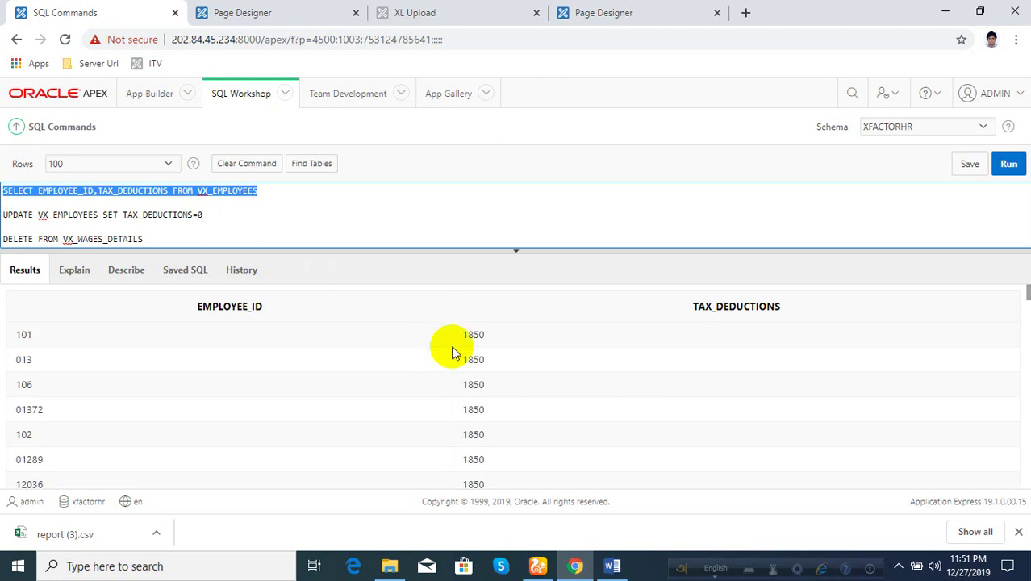
mouse_move(207, 215)
mouse_down()
mouse_move(3, 216)
mouse_move(208, 214)
mouse_up()
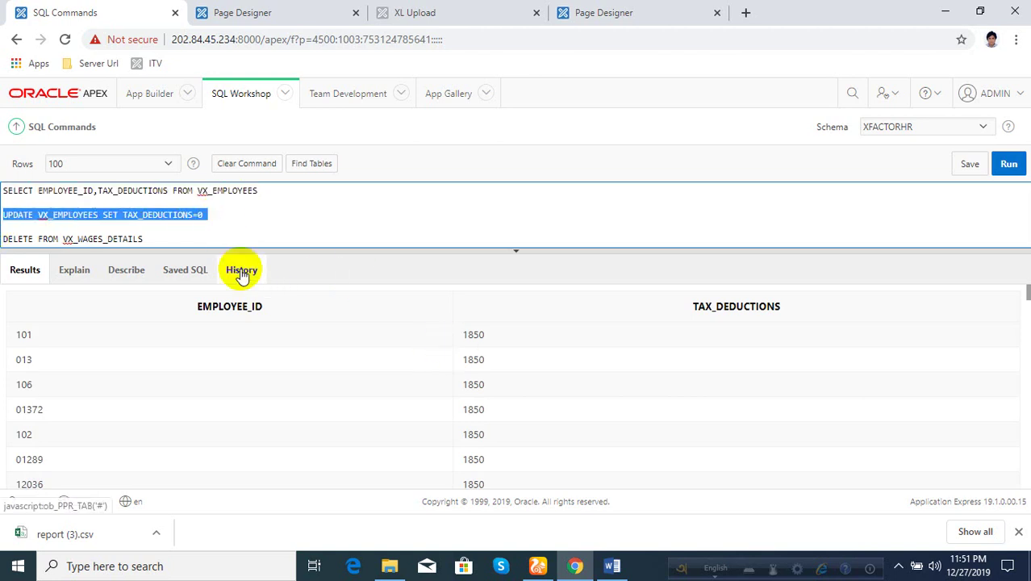
key(ctrl+Return)
- Re-run the SELECT to confirm 0 deductions for 577 rows, then return to XL Upload
drag(270, 190, 3, 191)
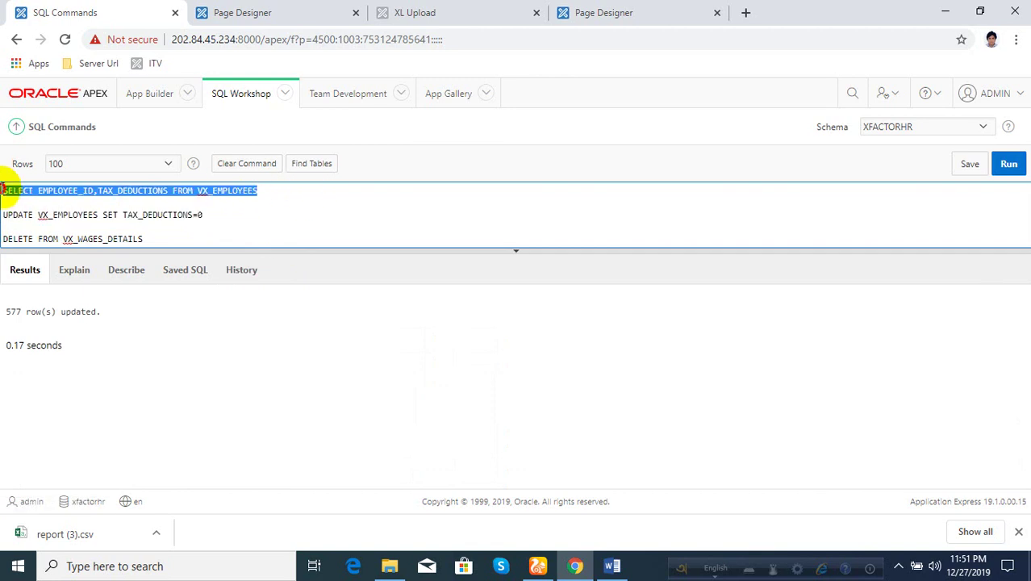
key(ctrl+Return)
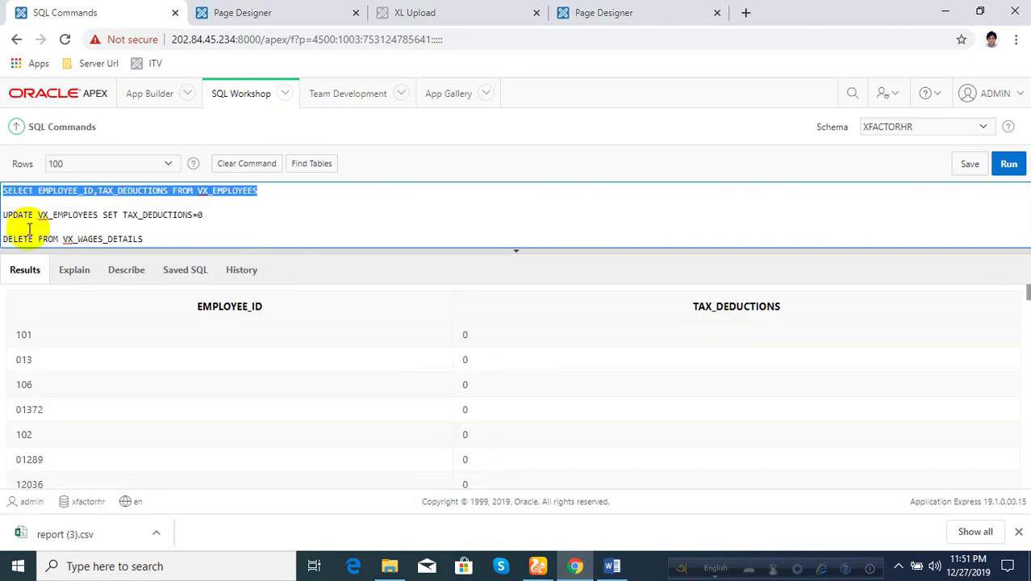
scroll(544, 410, down, 1)
scroll(544, 417, up, 1)
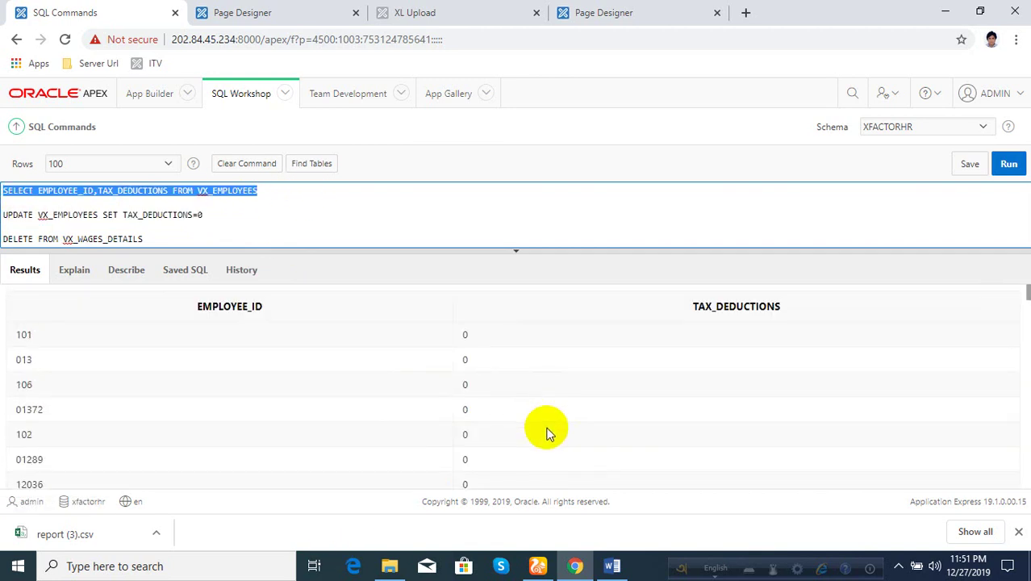
click(419, 12)
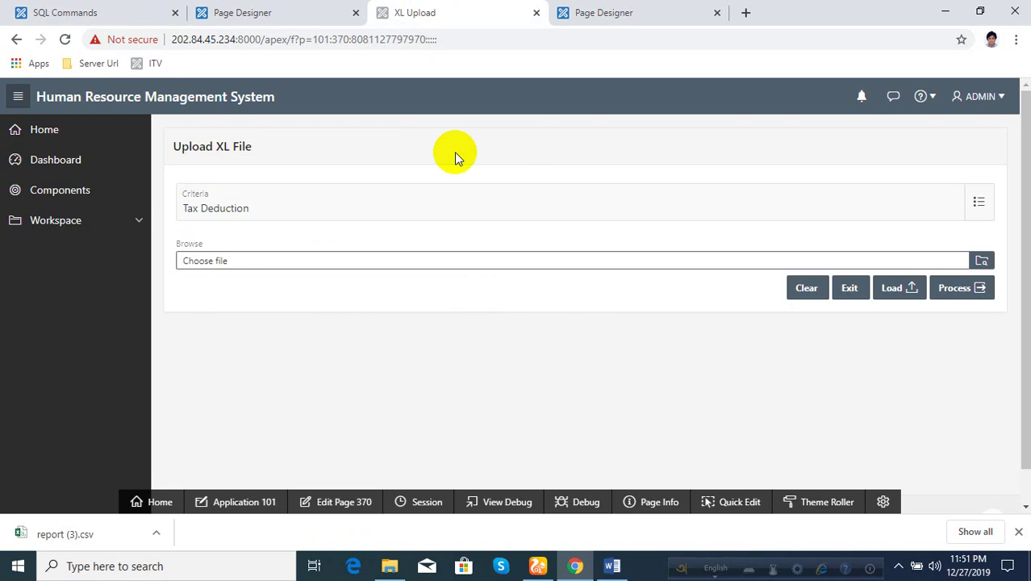
- Upload TAX.xlsx for Tax Deduction, then load and process its rows into employees
click(981, 260)
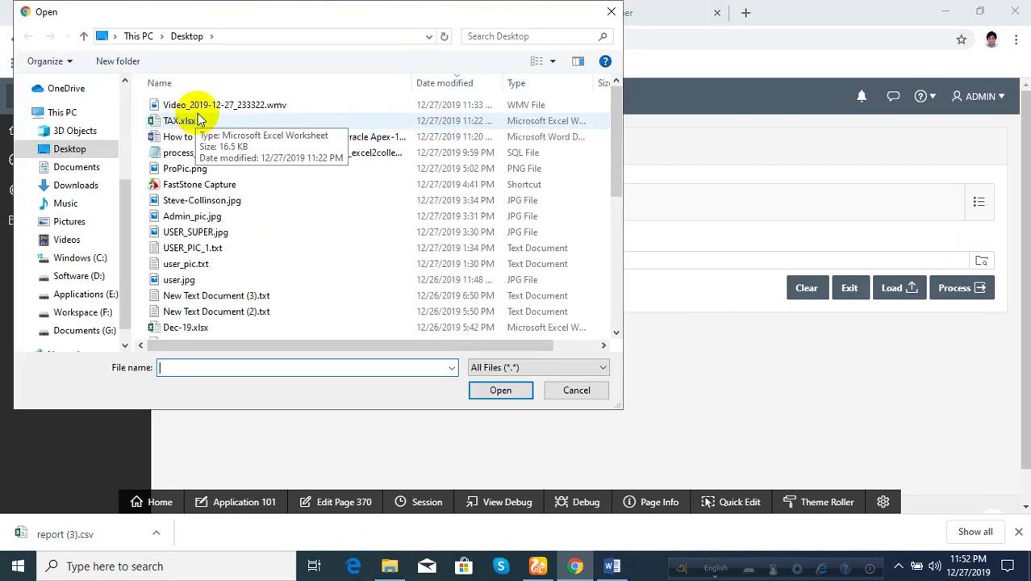
click(180, 120)
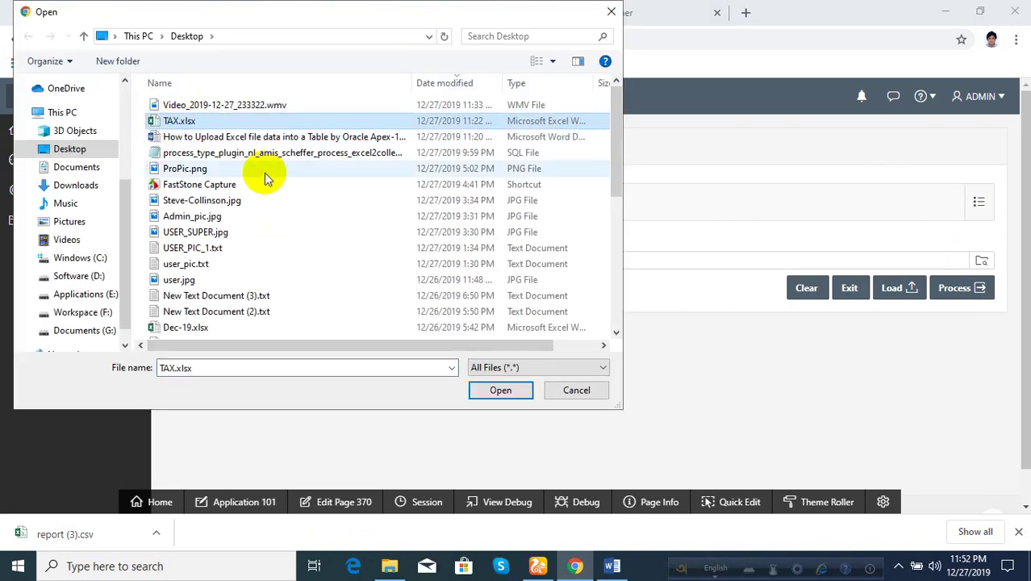
click(497, 395)
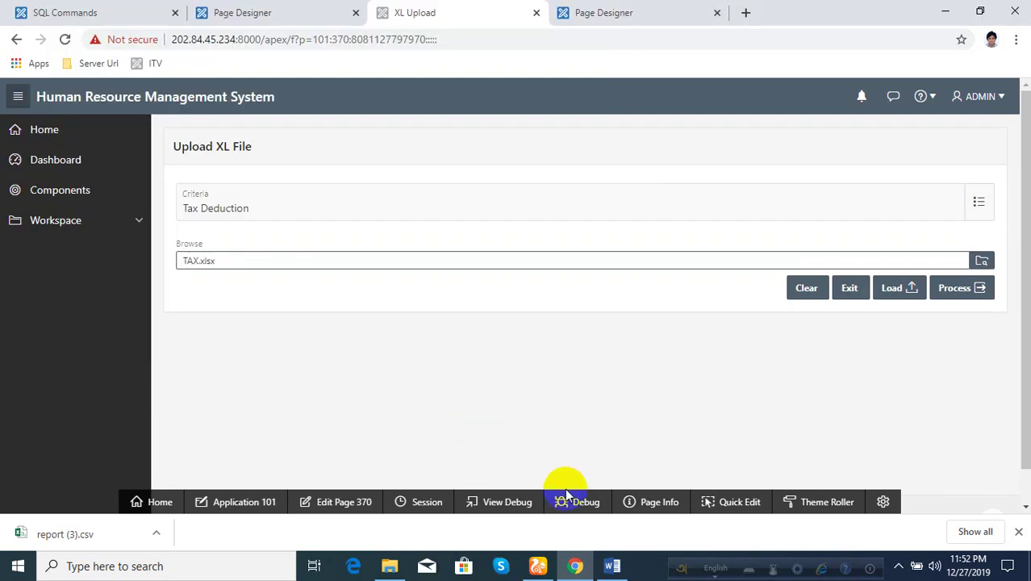
click(890, 289)
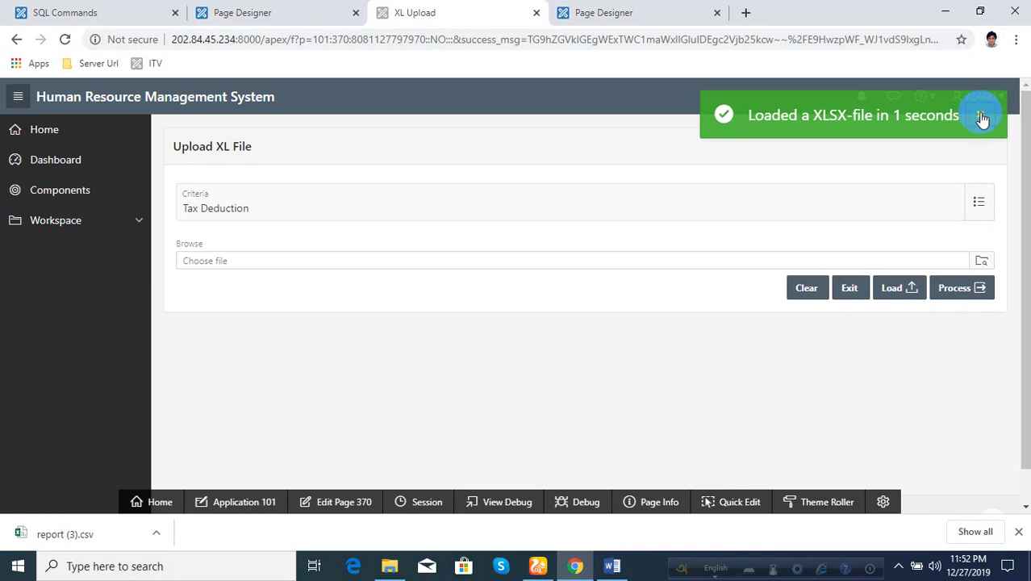
click(981, 117)
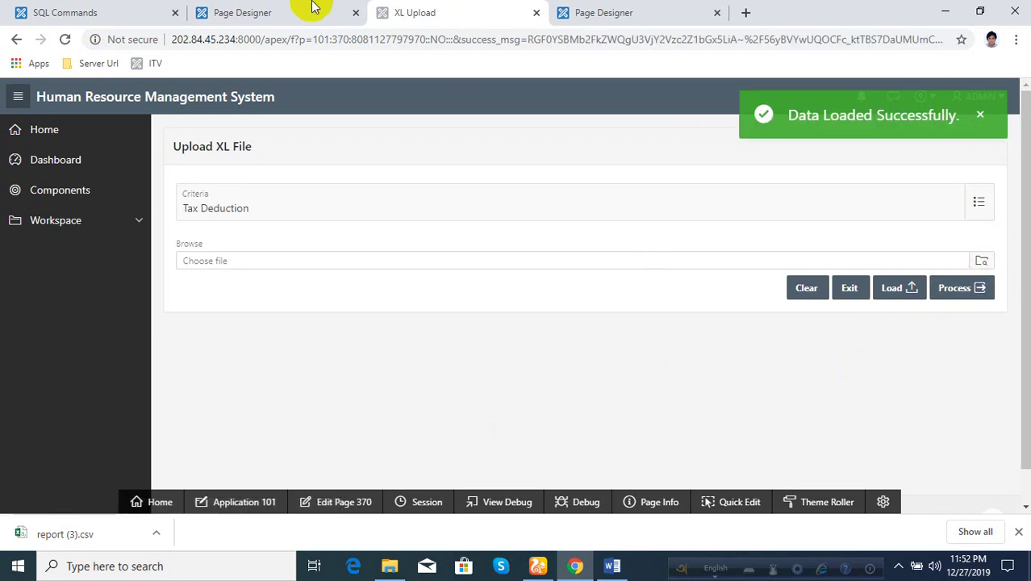
click(116, 7)
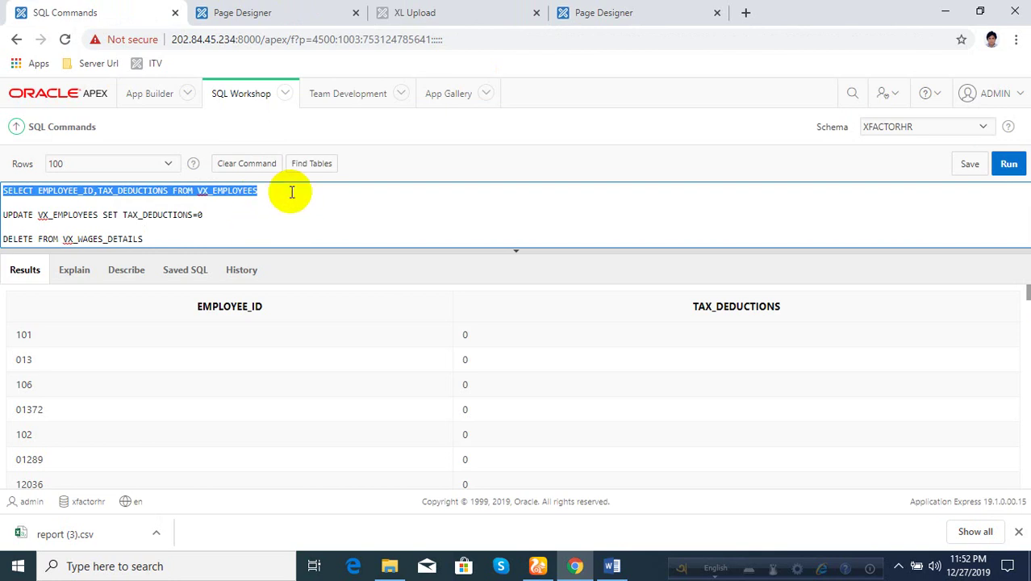
- Rerun the EMPLOYEE_ID, TAX_DEDUCTIONS query and check that the rows now show 1850
key(ctrl+Return)
scroll(476, 383, down, 10)
scroll(488, 420, down, 3)
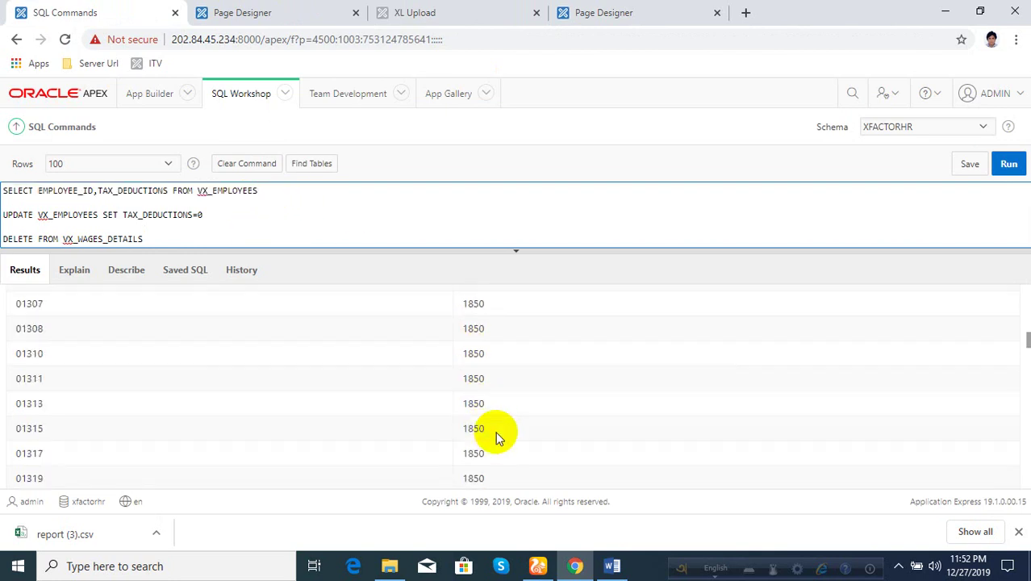
scroll(496, 435, down, 3)
scroll(496, 436, down, 3)
scroll(496, 435, down, 3)
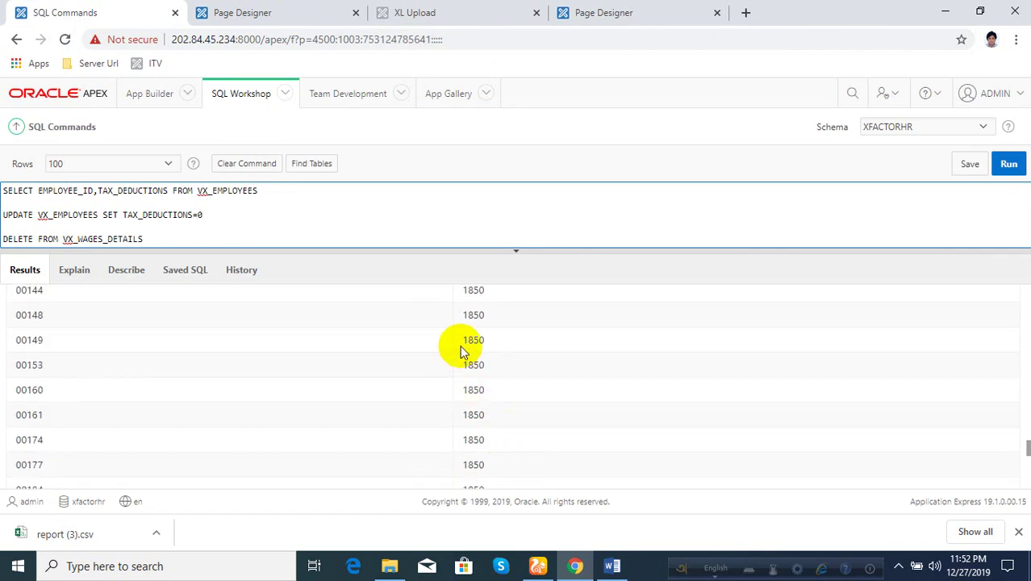
drag(461, 359, 490, 426)
- Dismiss Excel's activation notice, scan TAX.xlsx's EMPLOYEE_ID and AMOUNT rows, then minimise Excel
click(946, 12)
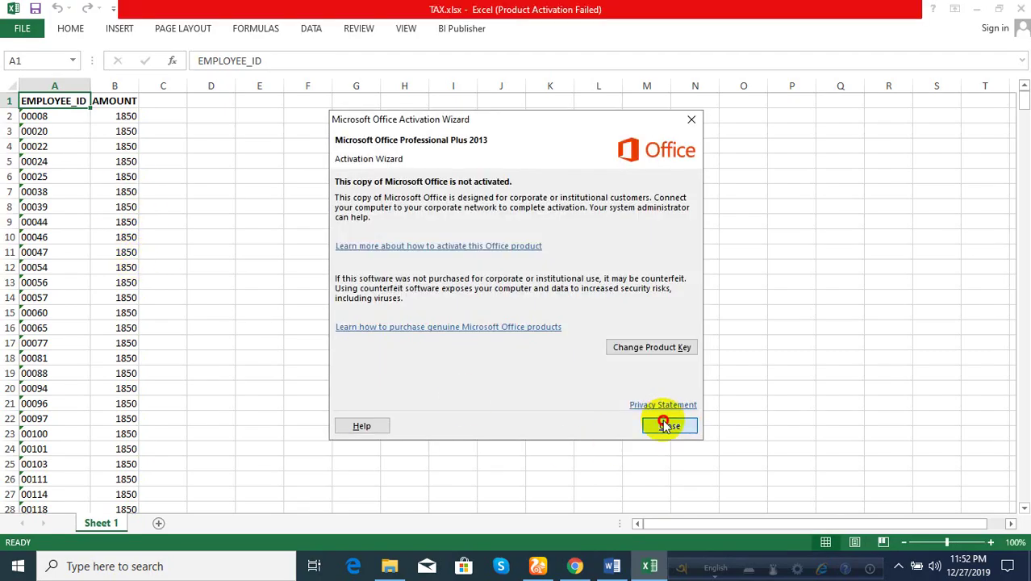
click(664, 425)
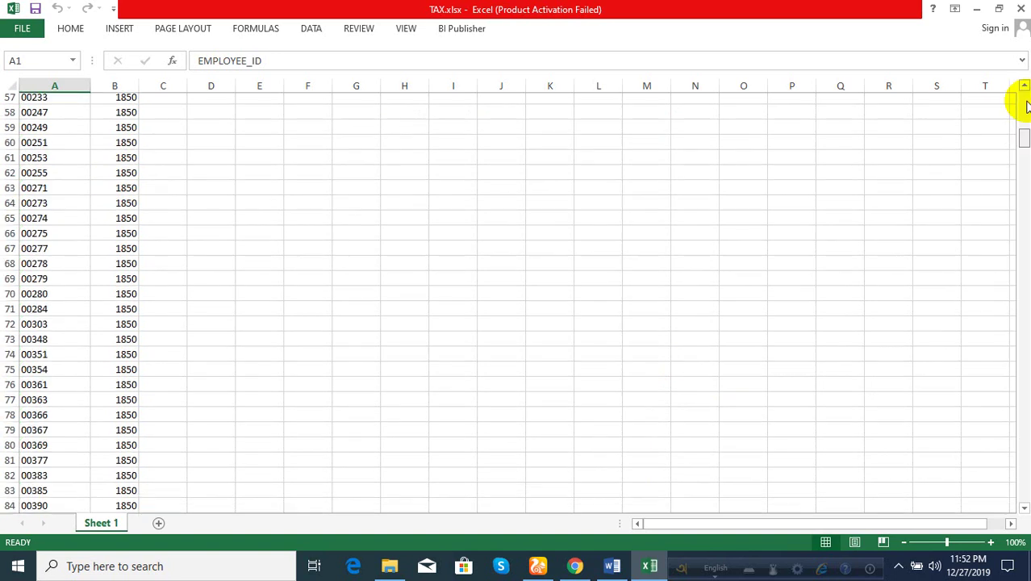
drag(1025, 142, 1022, 121)
click(976, 11)
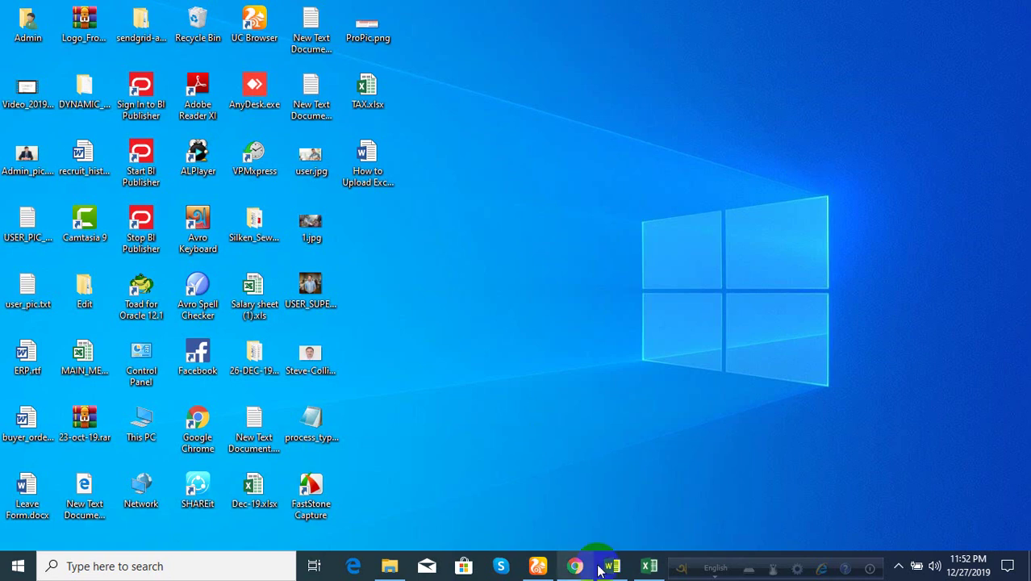
- Close the XL Upload page and bring up the page 373 designer
click(583, 569)
click(242, 11)
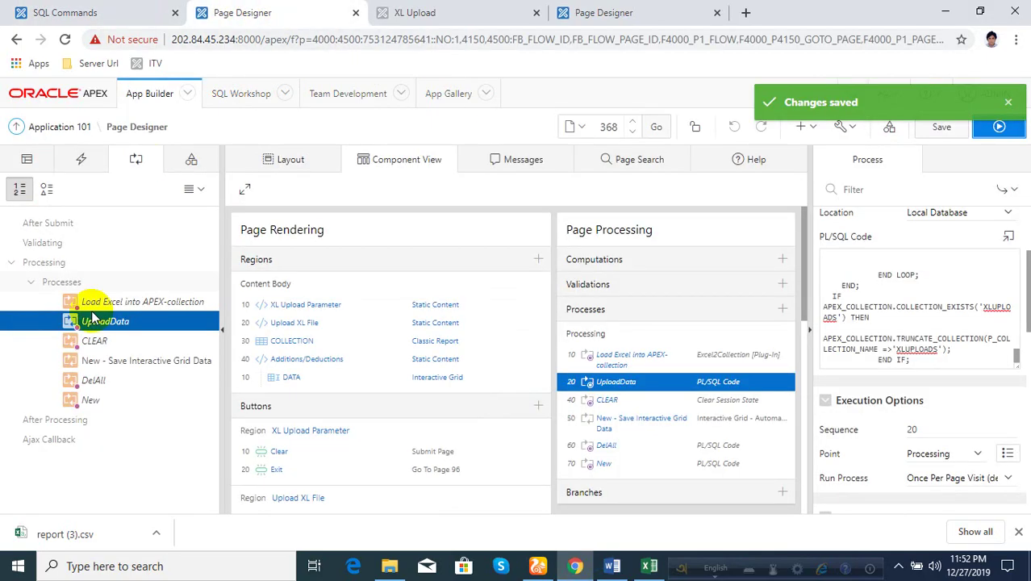
click(1008, 101)
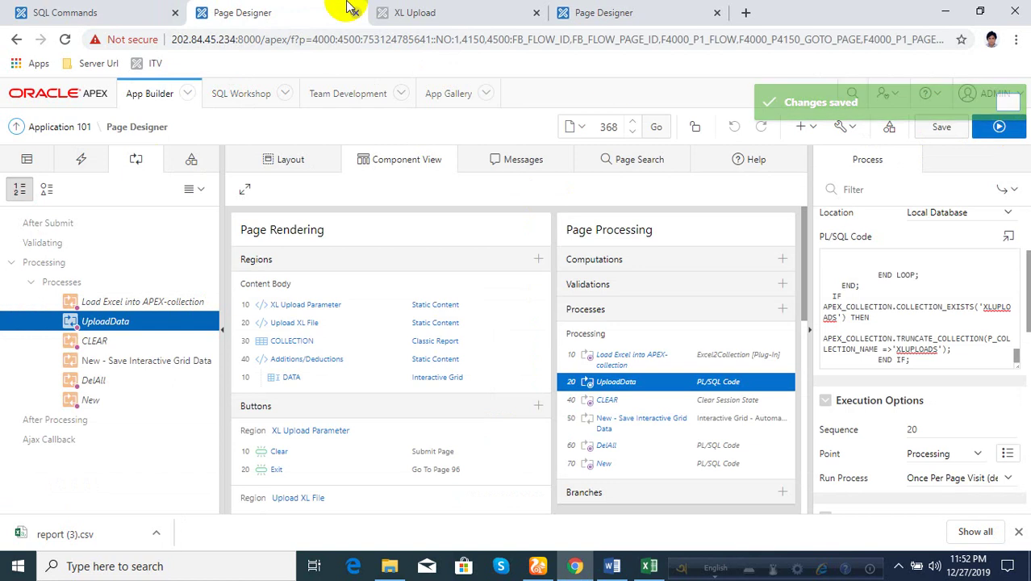
click(430, 11)
click(575, 12)
click(537, 12)
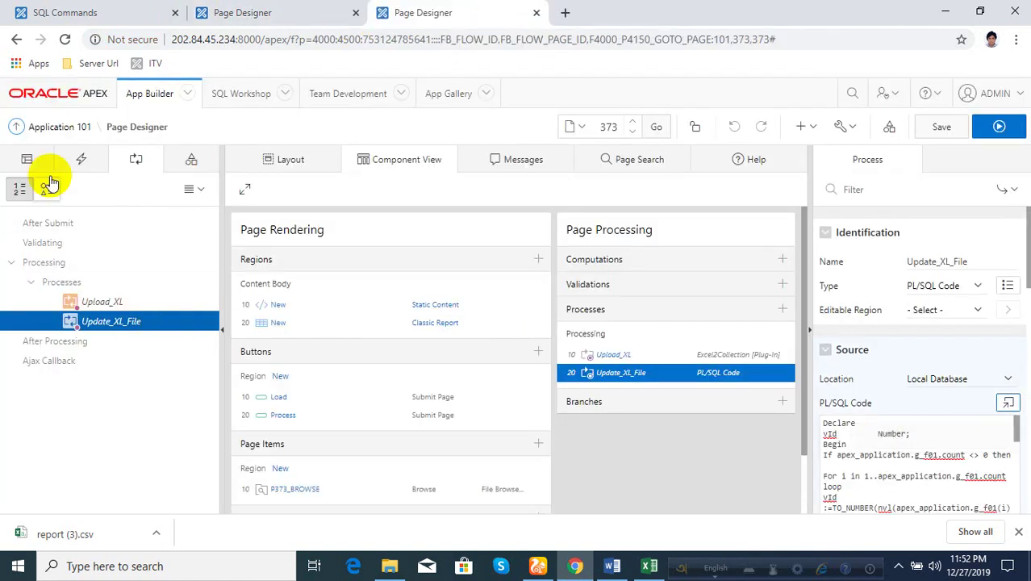
- Delete the static content and classic report New regions from page 373
click(26, 159)
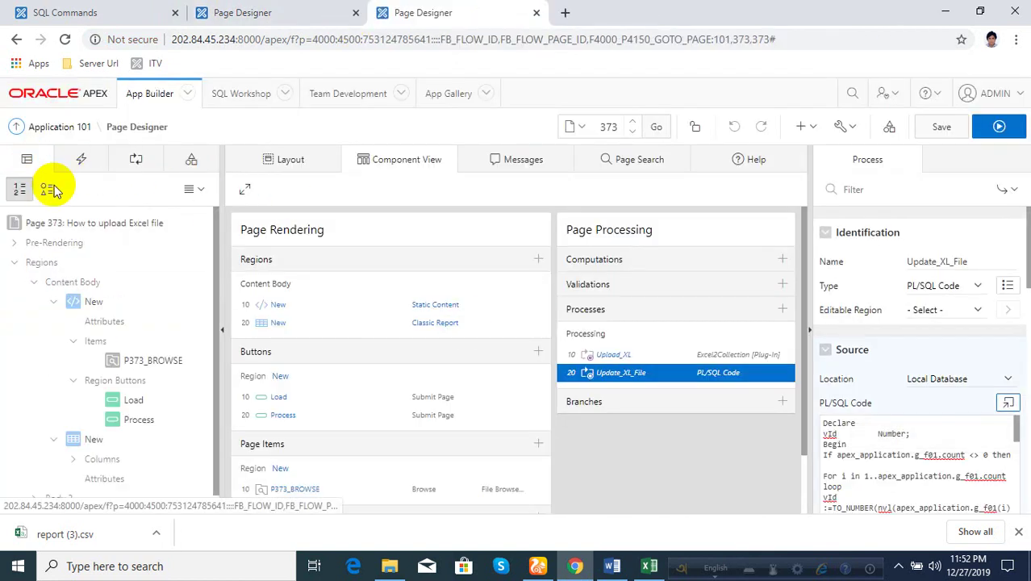
click(94, 301)
right_click(93, 301)
click(130, 252)
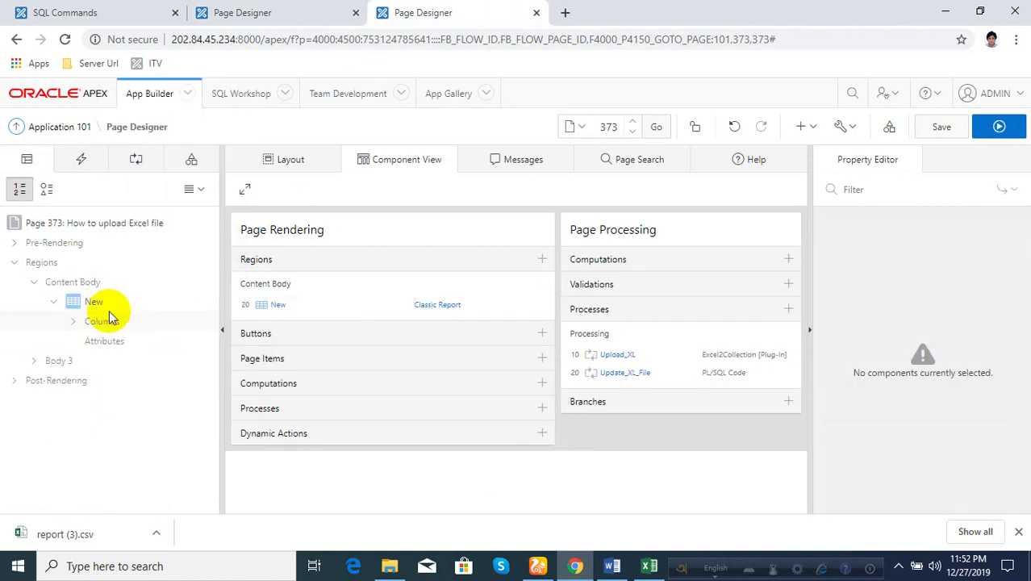
right_click(95, 303)
click(135, 280)
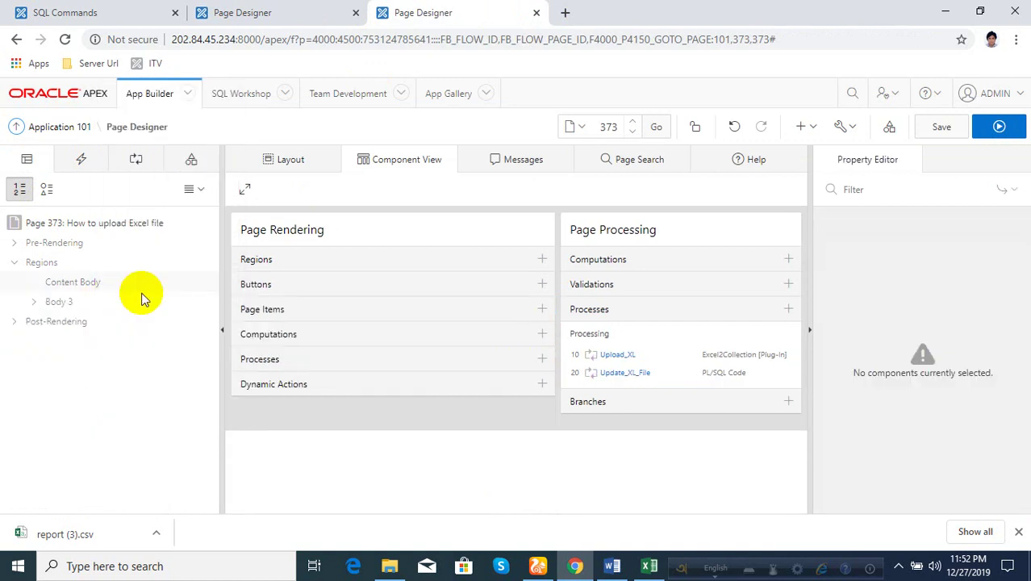
- Delete the Upload_XL and Update_XL_File processes
click(618, 355)
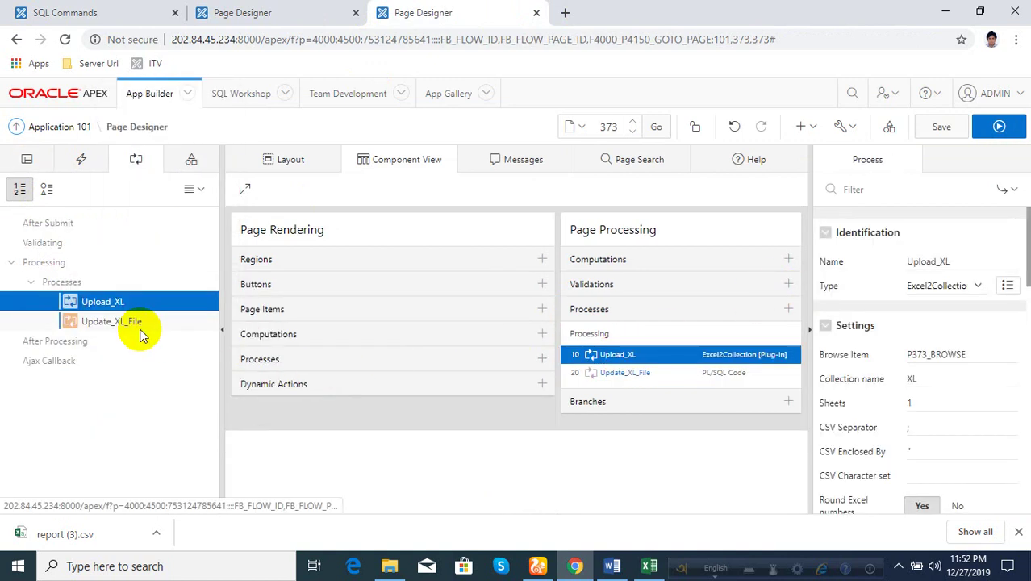
right_click(103, 300)
click(146, 373)
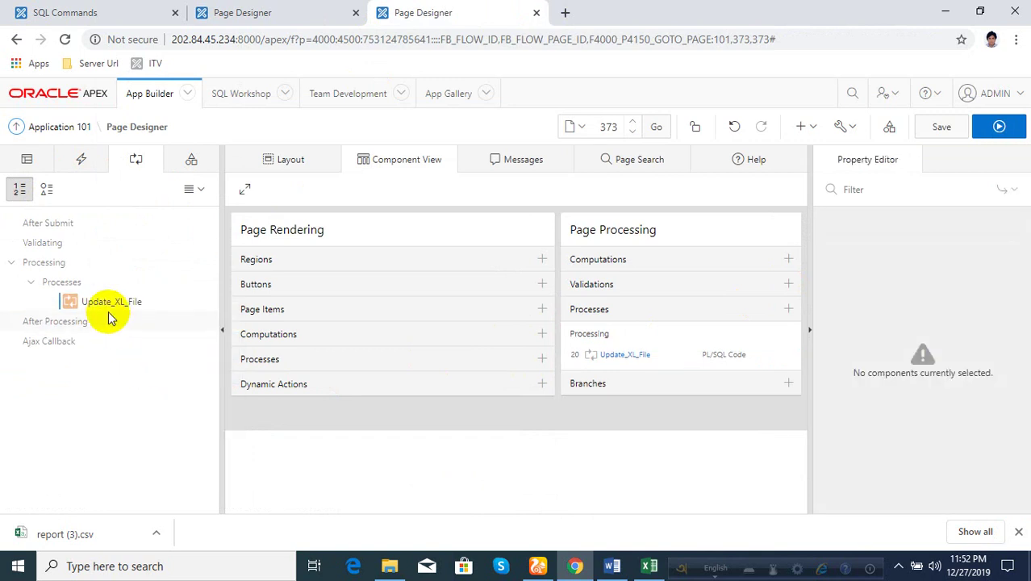
right_click(103, 301)
click(139, 371)
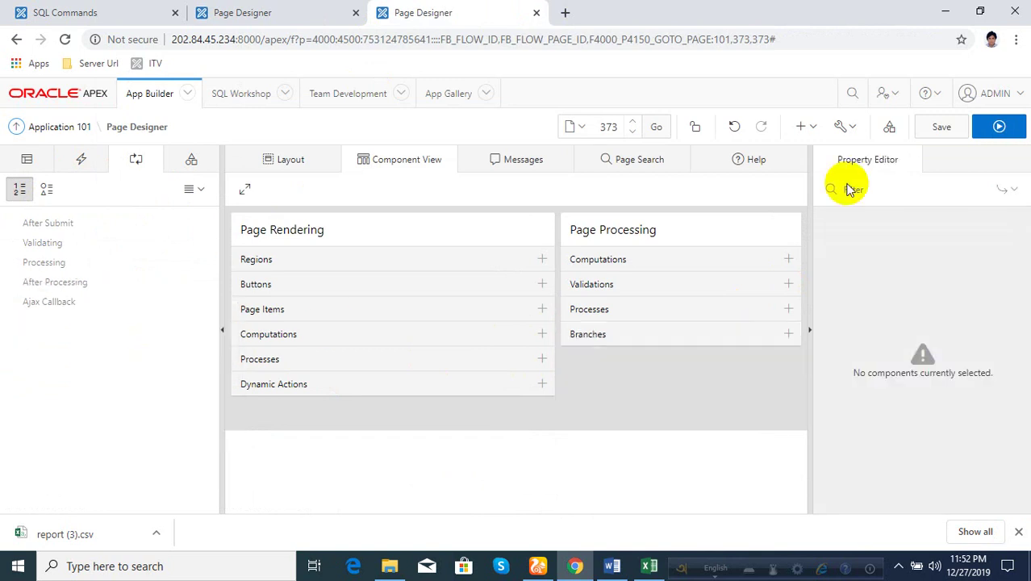
- Save and run the emptied page 373, then go back to page 368's designer
click(935, 128)
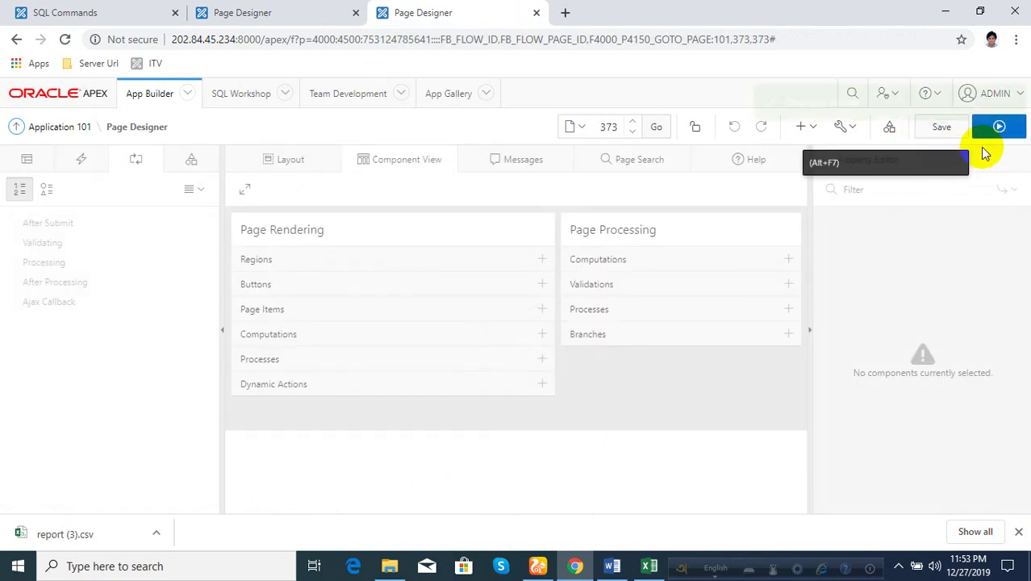
click(997, 126)
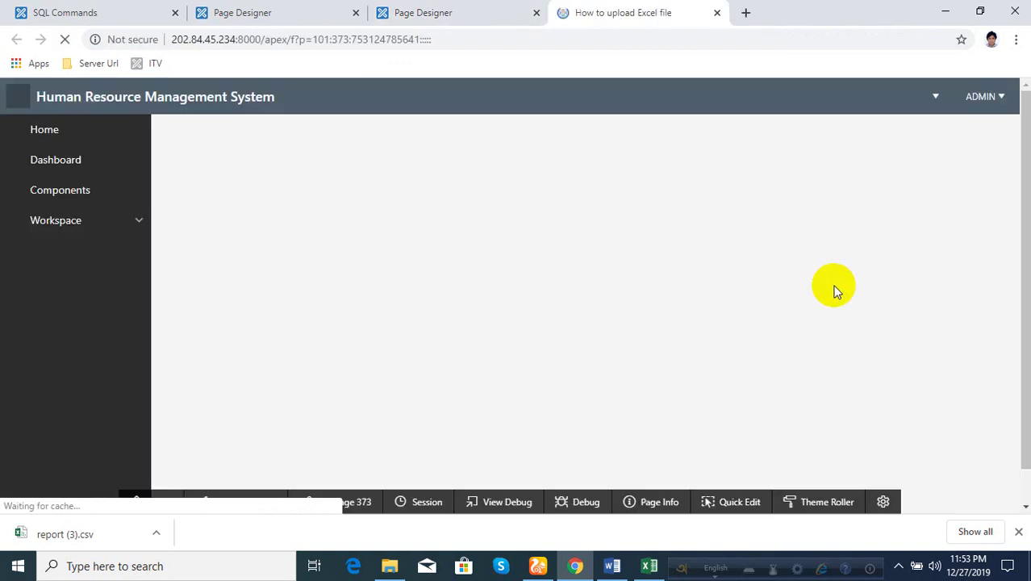
click(450, 14)
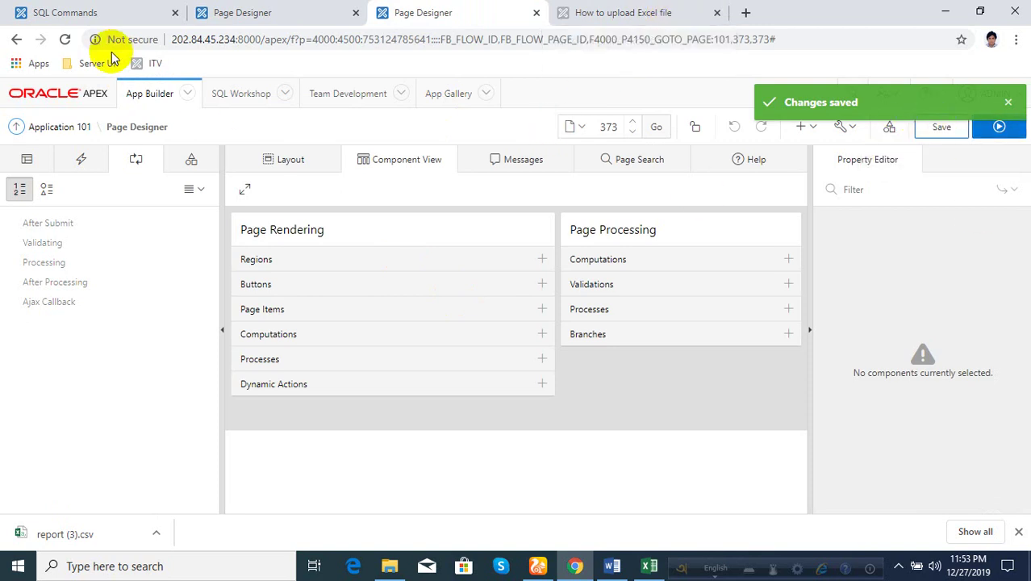
click(256, 9)
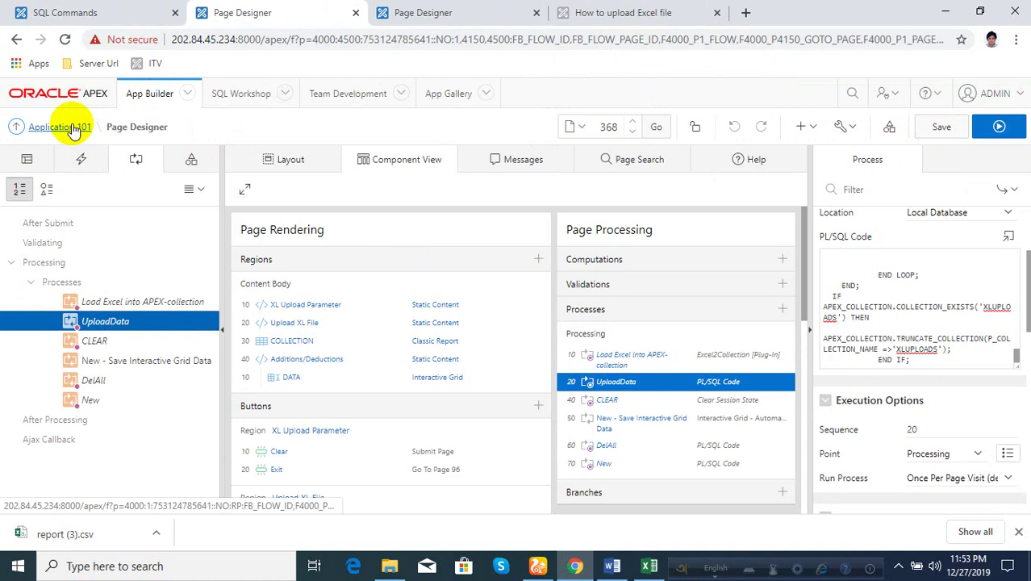
- Locate the Excel2Collection plug-in in Application 101's shared components
ctrl+click(72, 129)
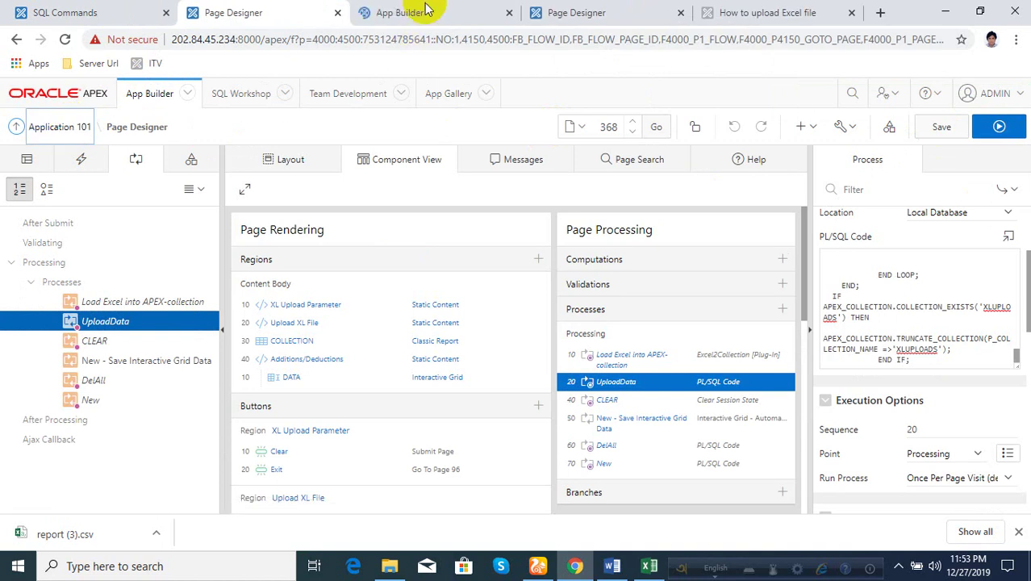
click(419, 15)
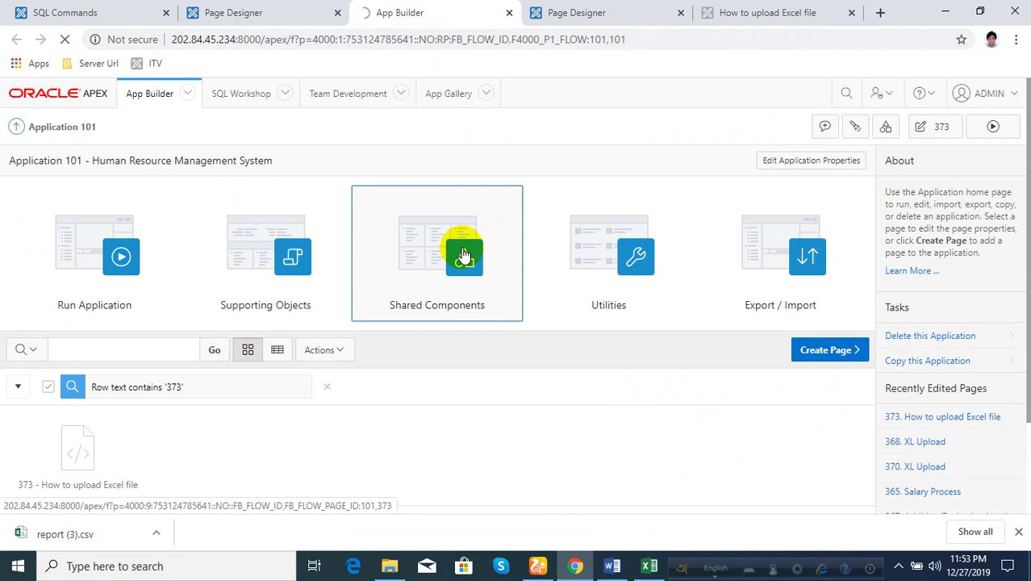
click(462, 257)
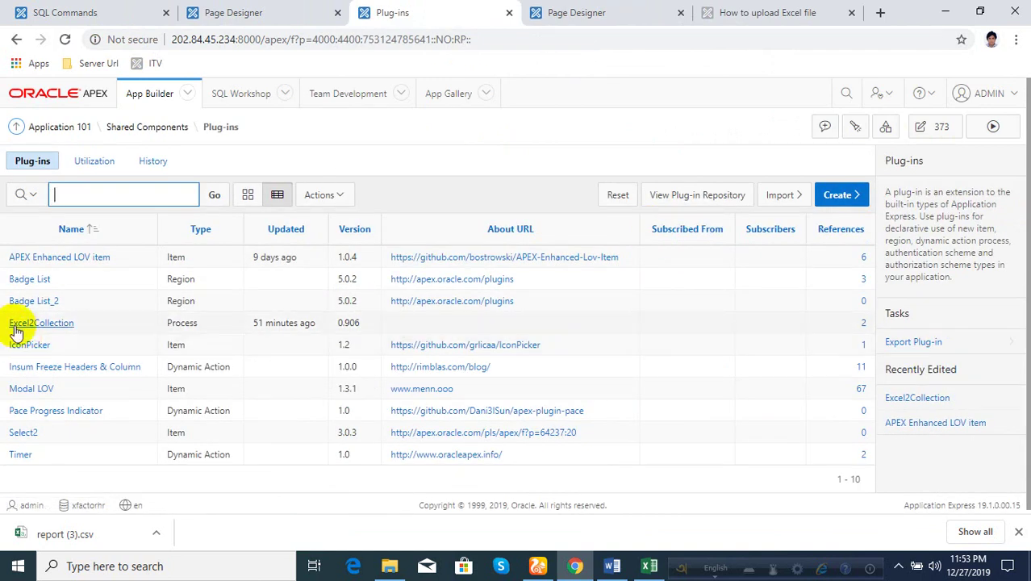
drag(7, 323, 455, 332)
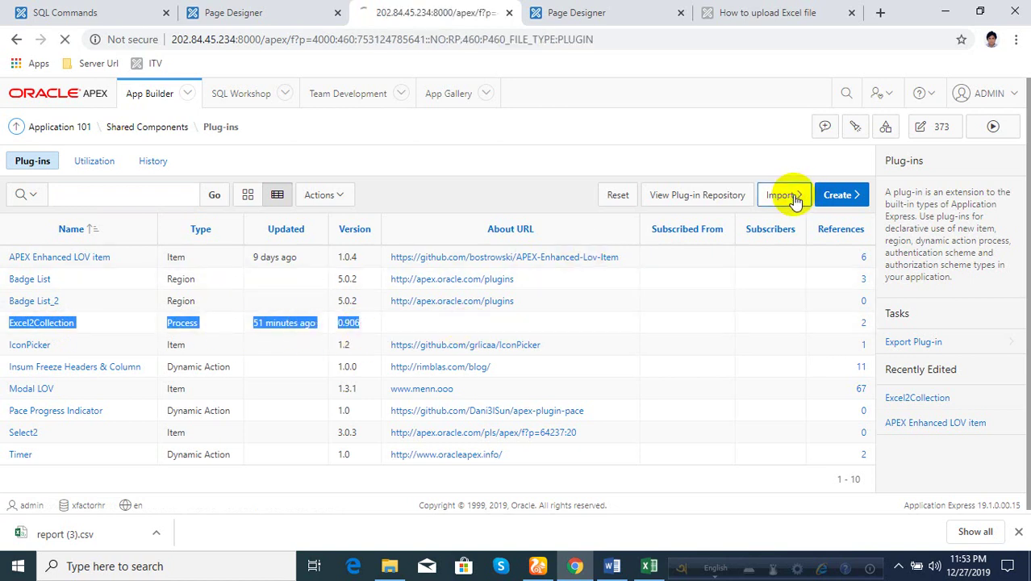
- Select the Excel2Collection plug-in SQL file for import, then close the import tab without installing
click(407, 303)
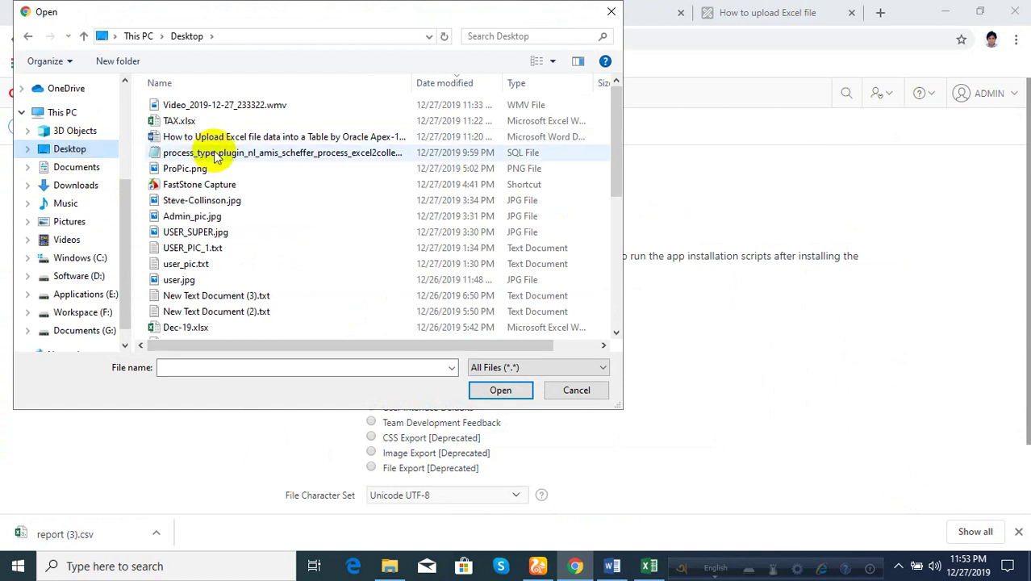
double_click(203, 153)
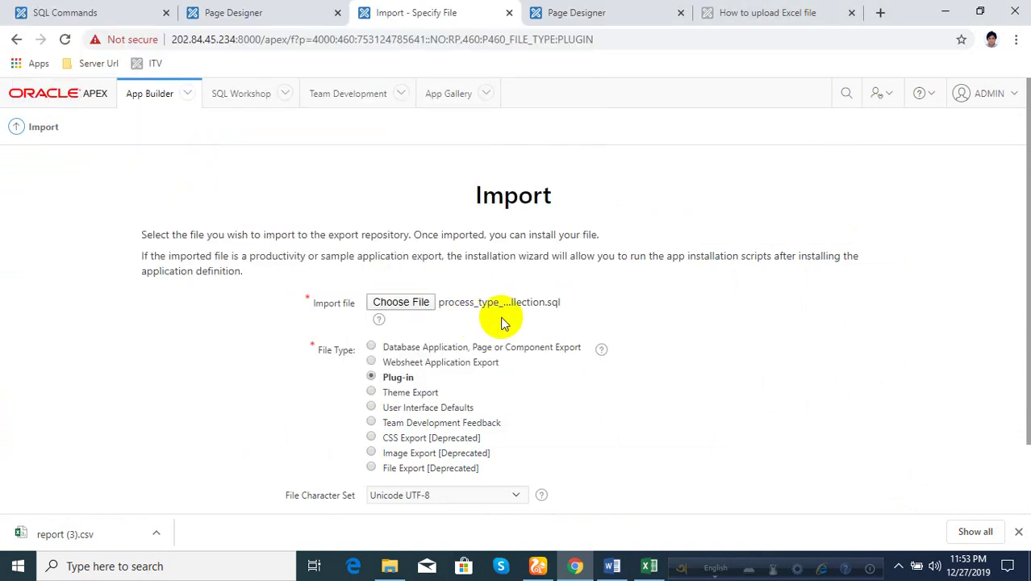
scroll(533, 312, down, 1)
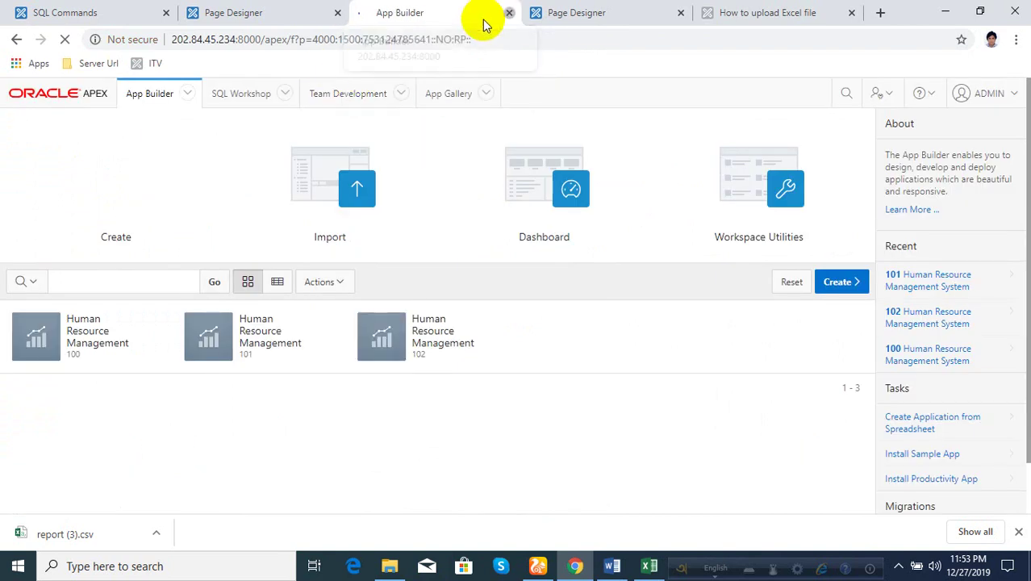
click(508, 14)
- Add a new region to page 373 in Page Designer
click(562, 9)
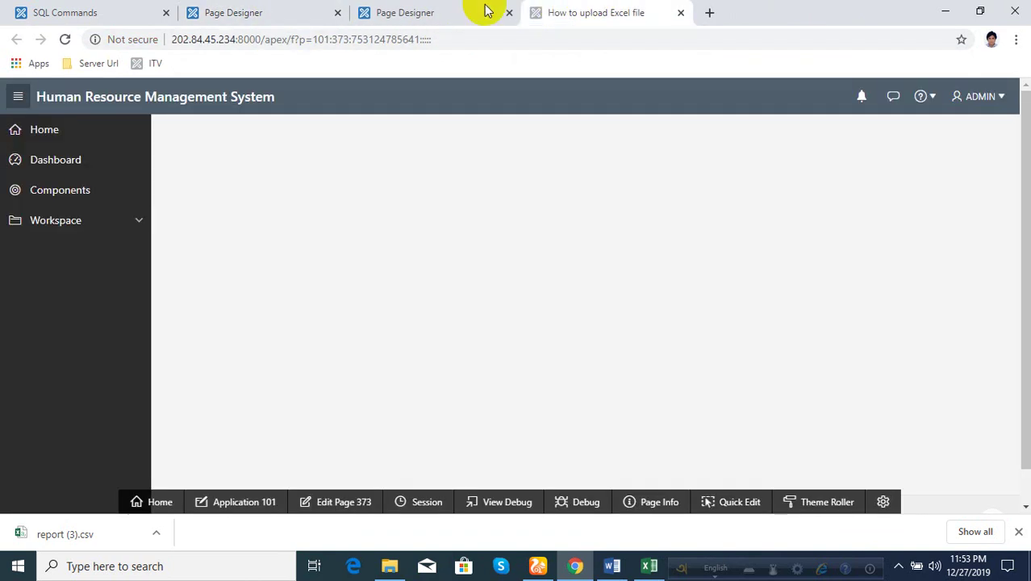
click(450, 9)
click(41, 161)
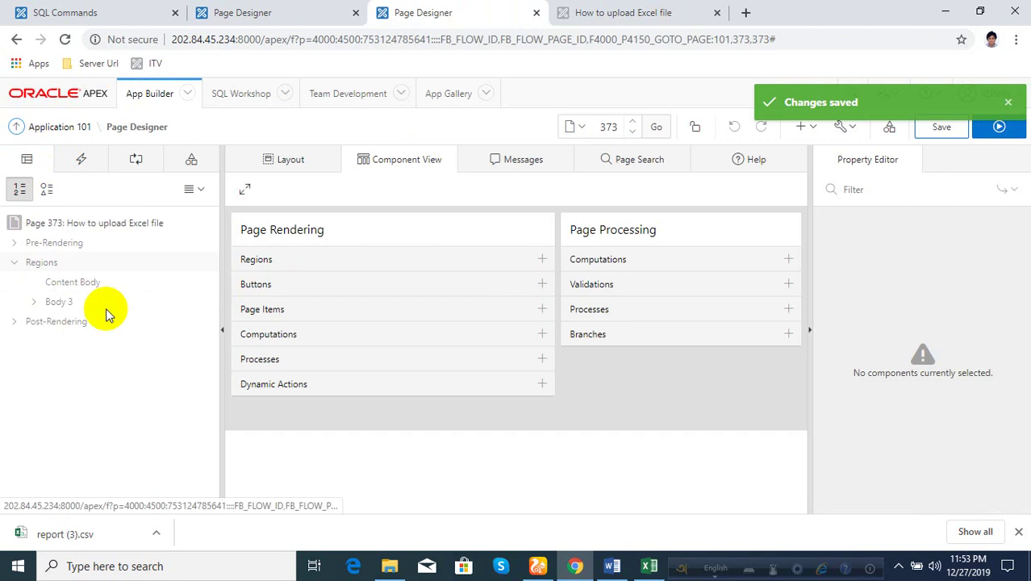
right_click(41, 263)
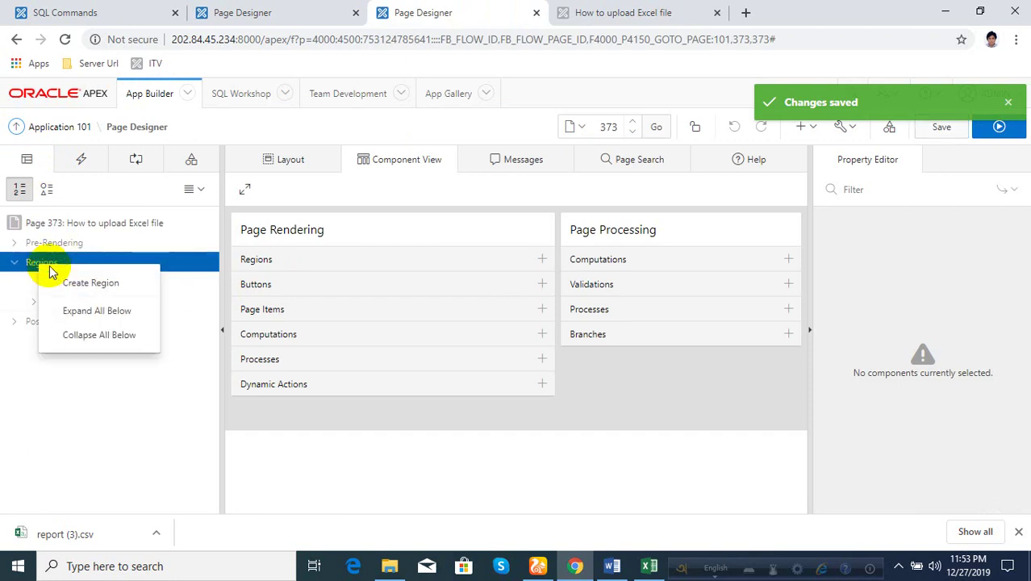
click(89, 283)
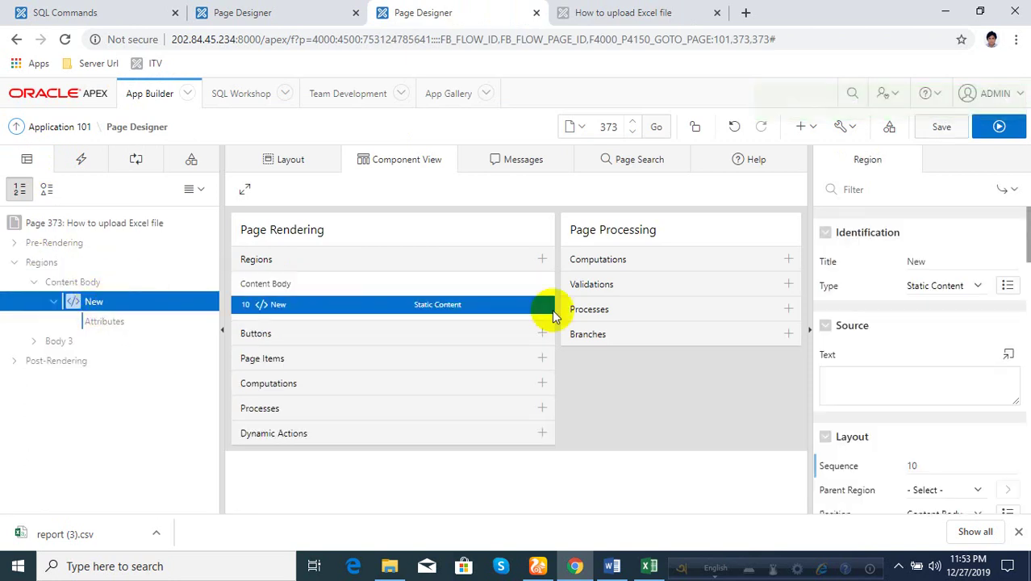
- Add a page item and two buttons to the new region, plus a second region
right_click(103, 303)
click(157, 144)
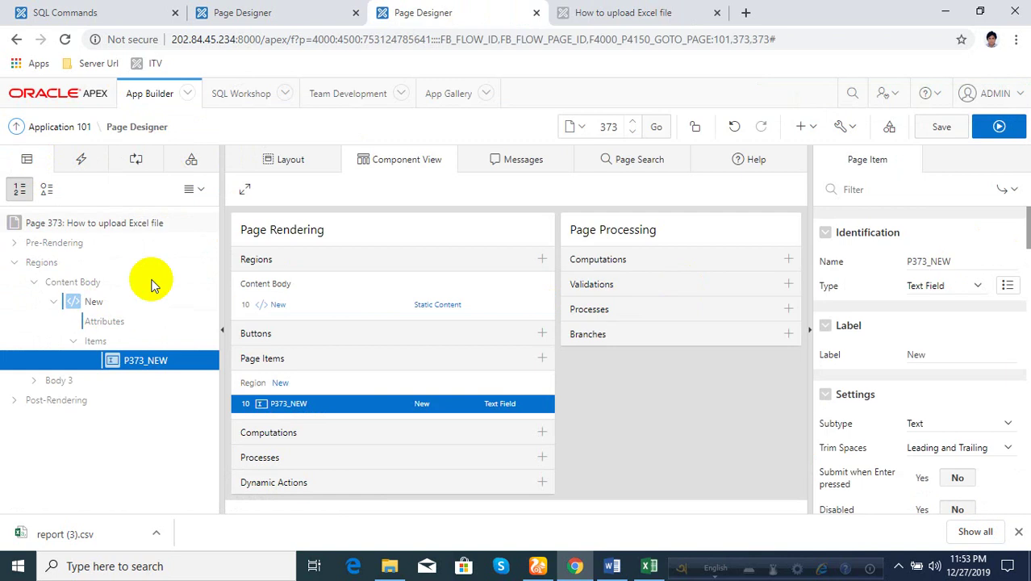
click(93, 301)
right_click(93, 301)
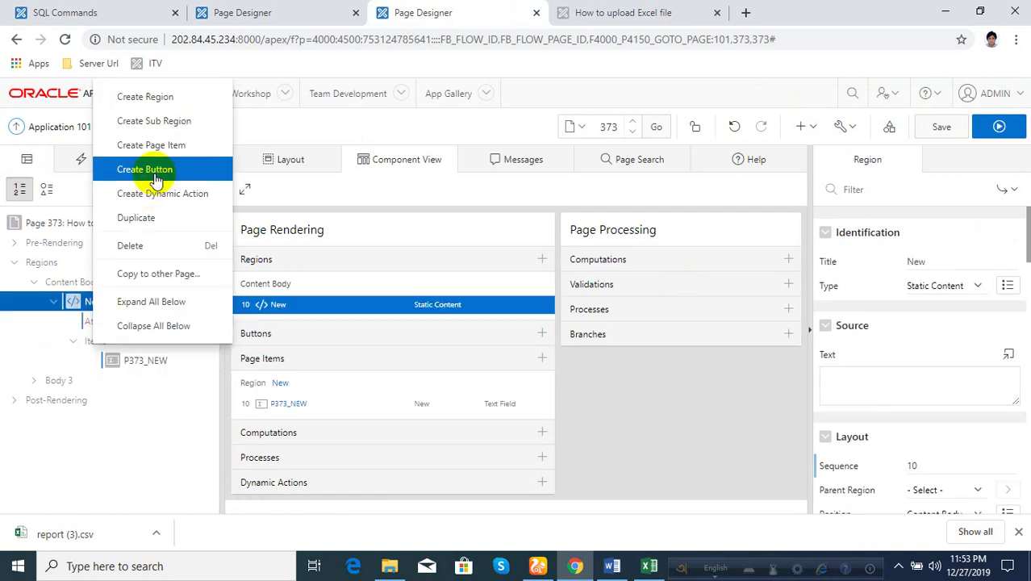
click(151, 173)
click(98, 300)
right_click(99, 300)
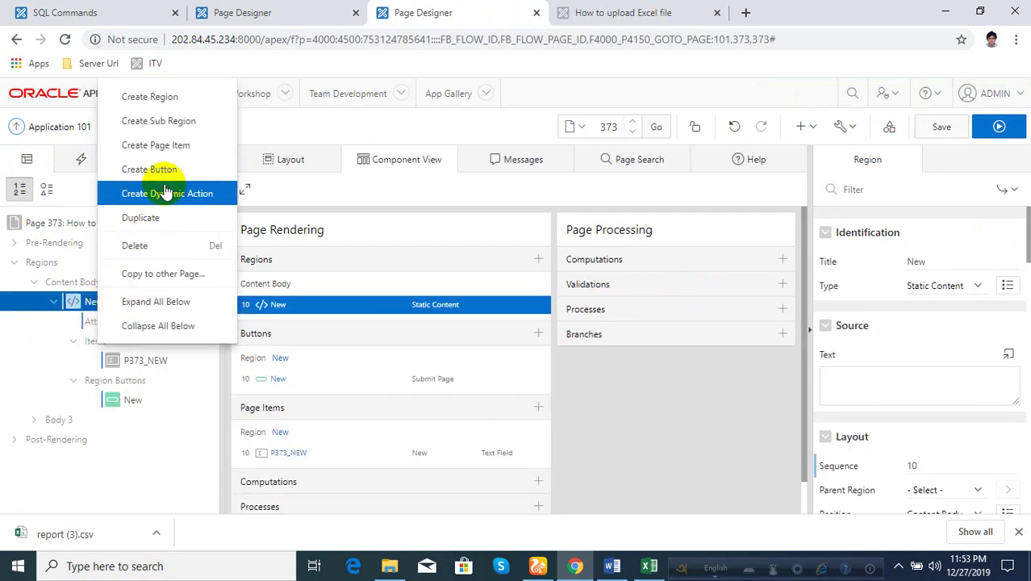
click(162, 173)
right_click(86, 300)
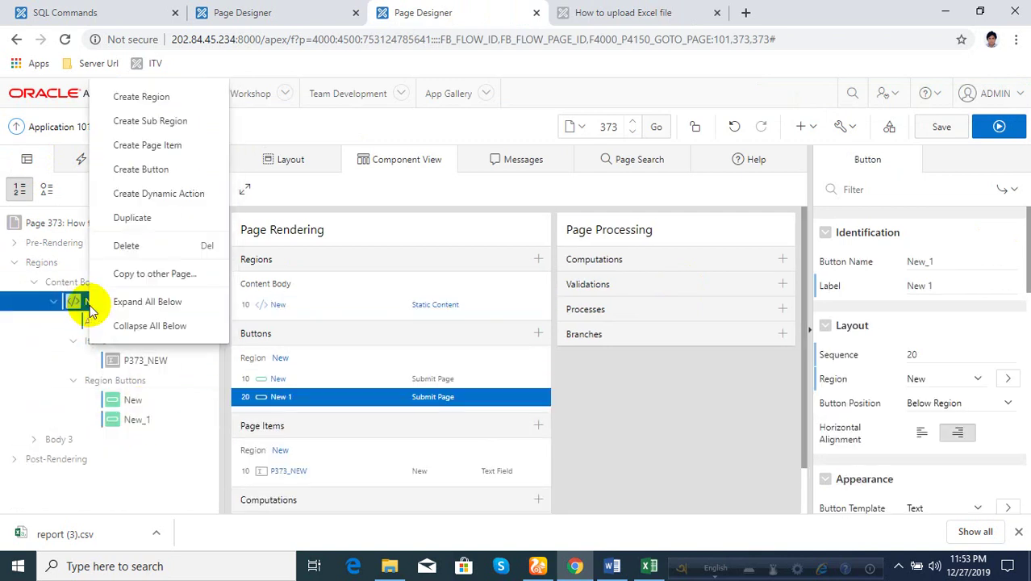
click(138, 97)
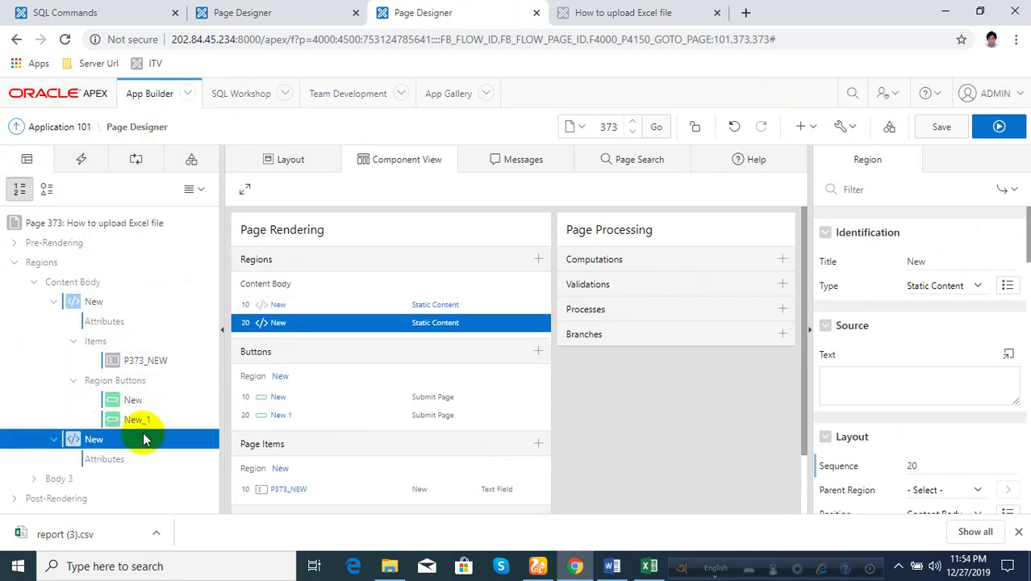
- Title the first region XL Upload and find the BROWSE item name in the instructions
click(93, 301)
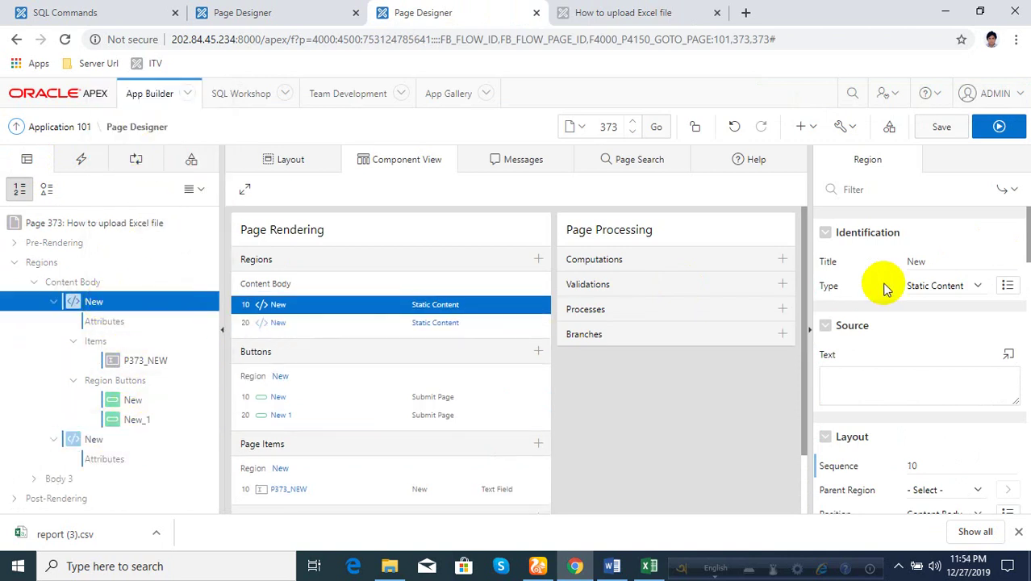
click(871, 261)
drag(871, 261, 858, 264)
text(XL Upload)
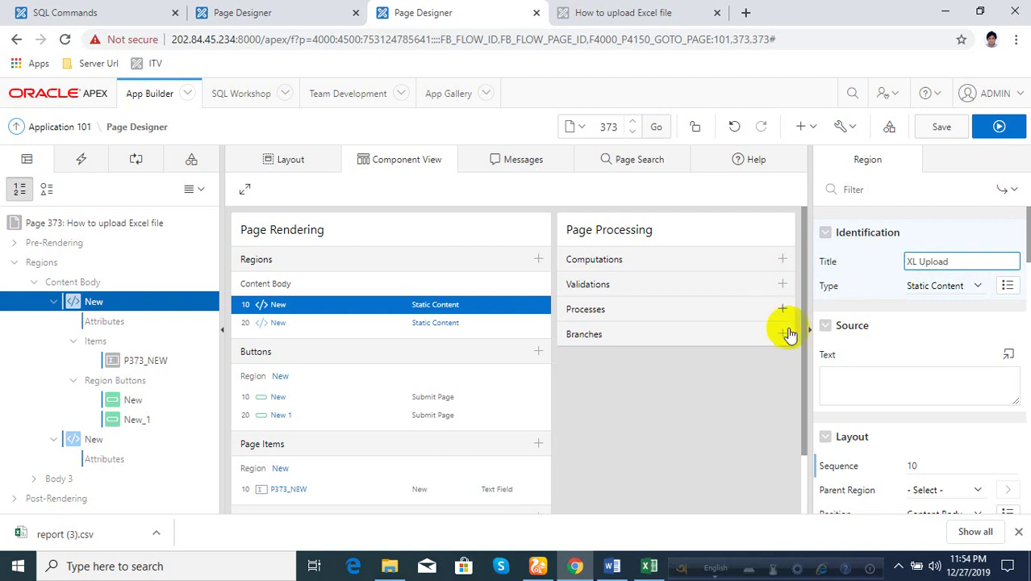
click(868, 381)
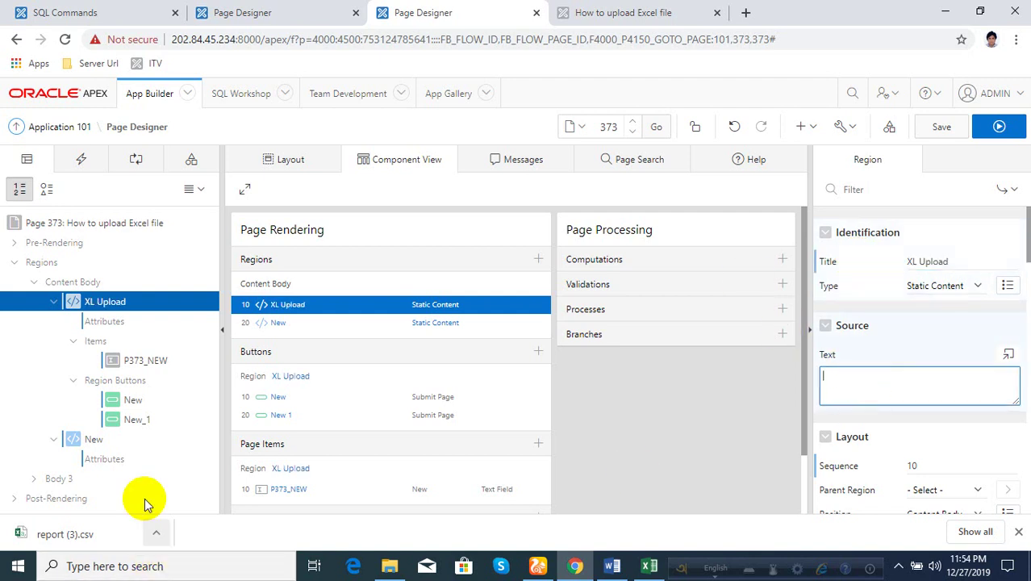
click(146, 360)
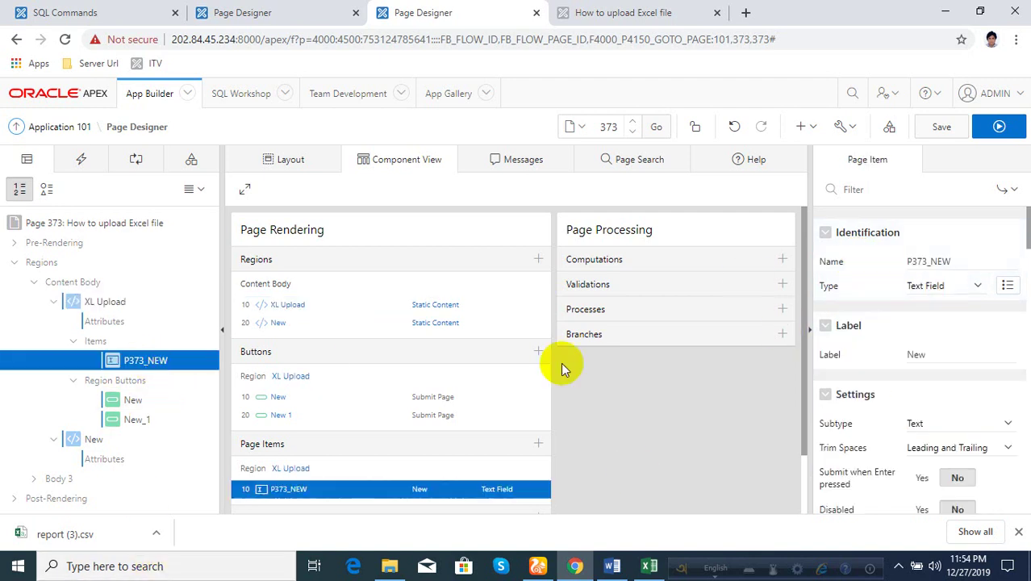
click(613, 568)
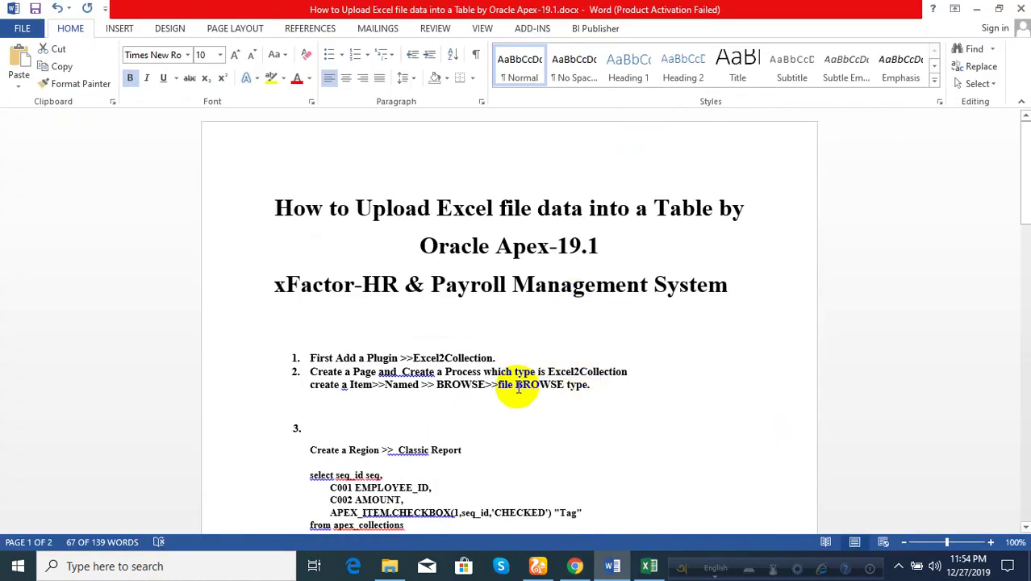
double_click(460, 384)
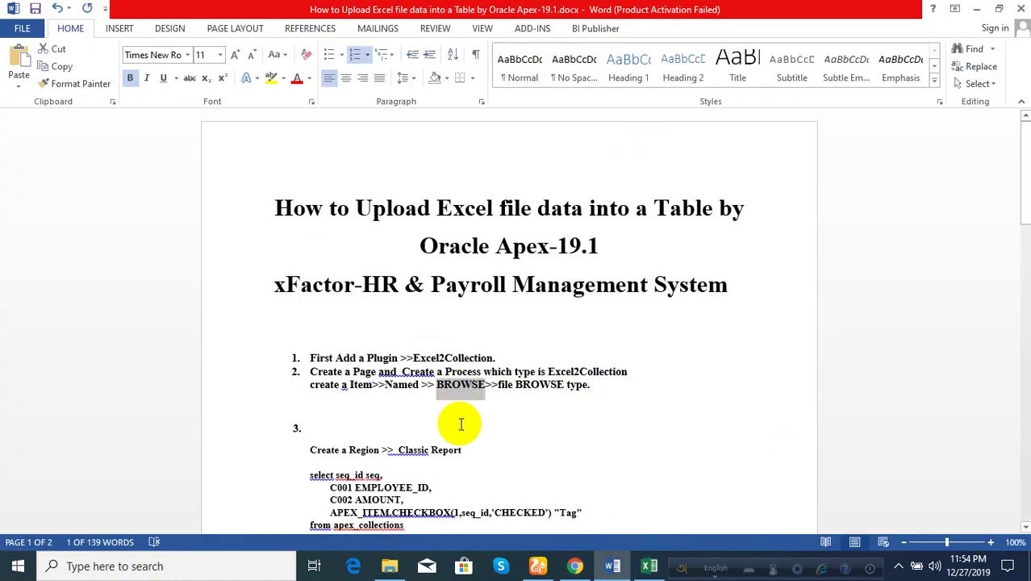
- Rename P373_NEW to P373_BROWSE and make it a File Browse item
click(575, 567)
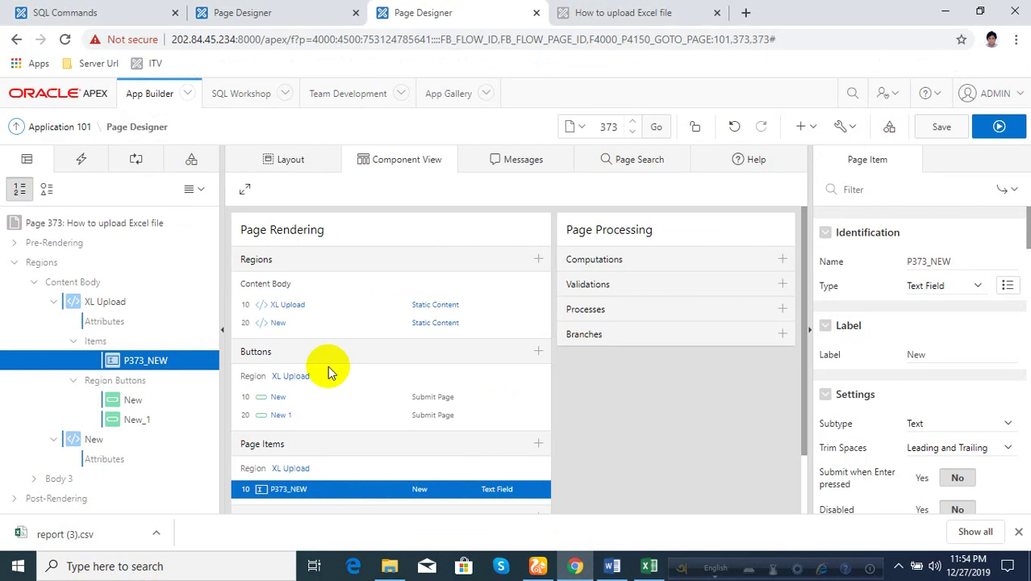
drag(932, 261, 997, 263)
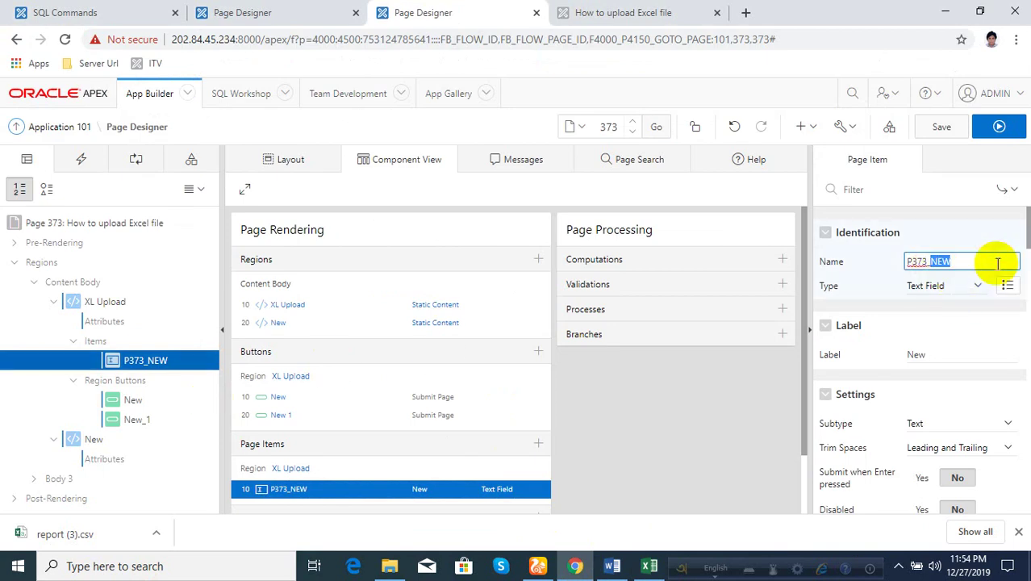
text(BROWS)
click(967, 289)
click(921, 98)
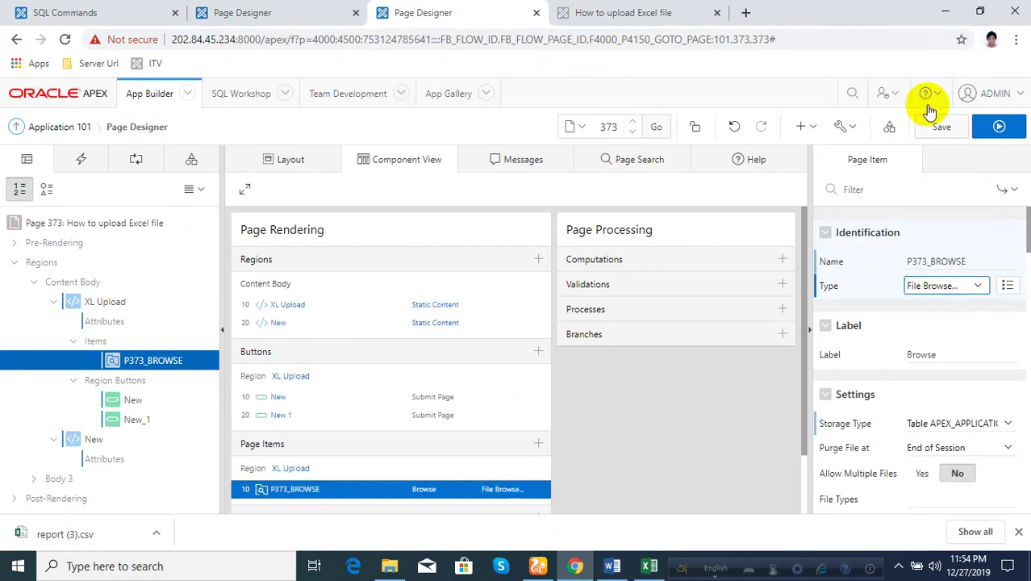
- Rename the buttons New and New_1 to Load and Process
click(131, 401)
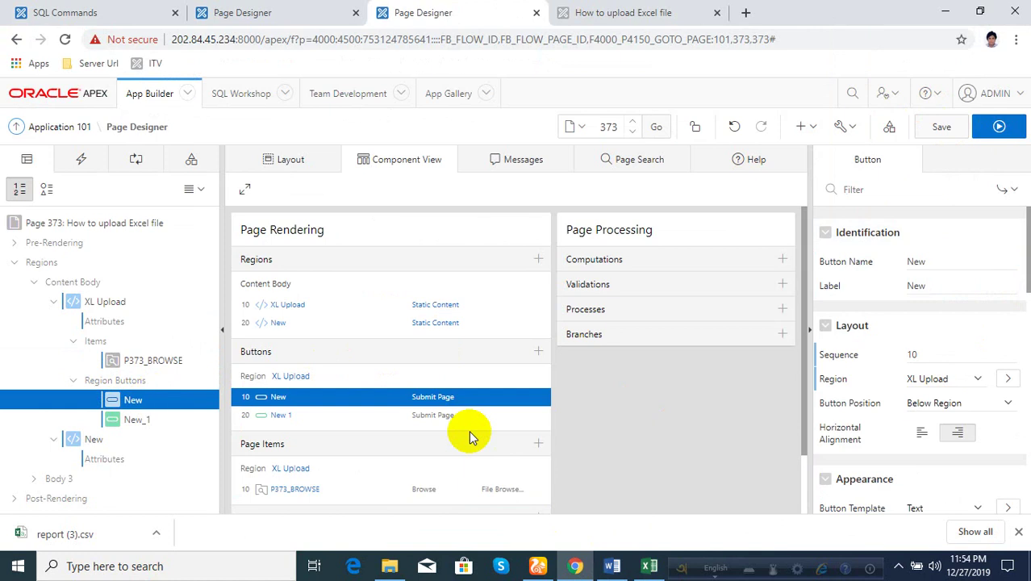
drag(928, 262, 875, 267)
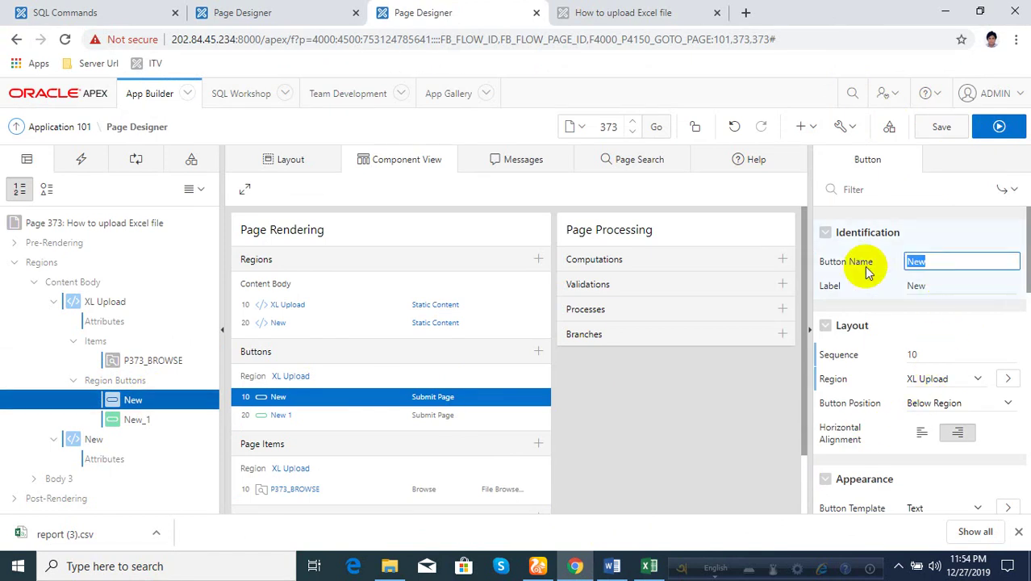
text(Load)
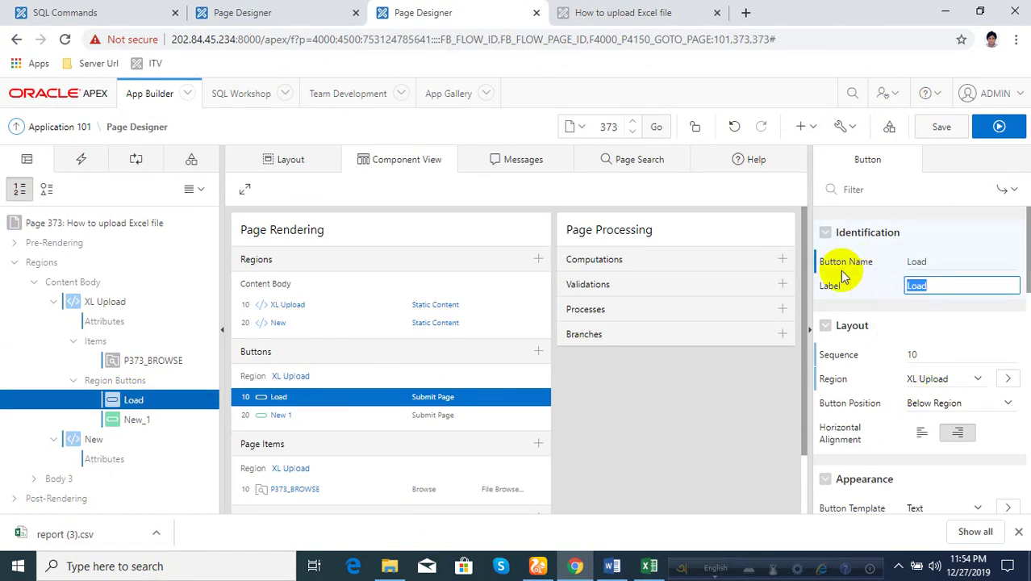
click(150, 420)
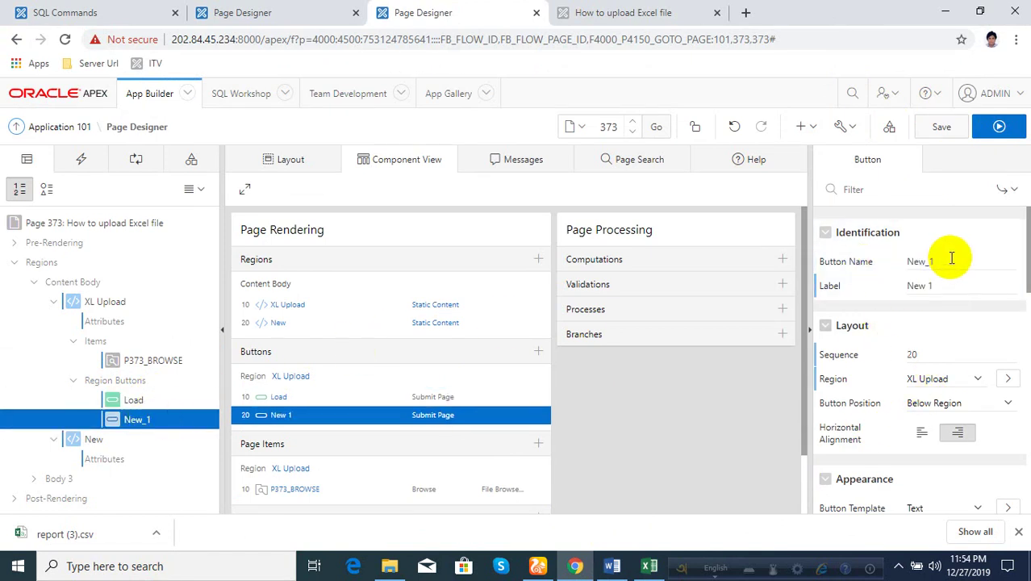
drag(945, 259, 862, 286)
text(rocess)
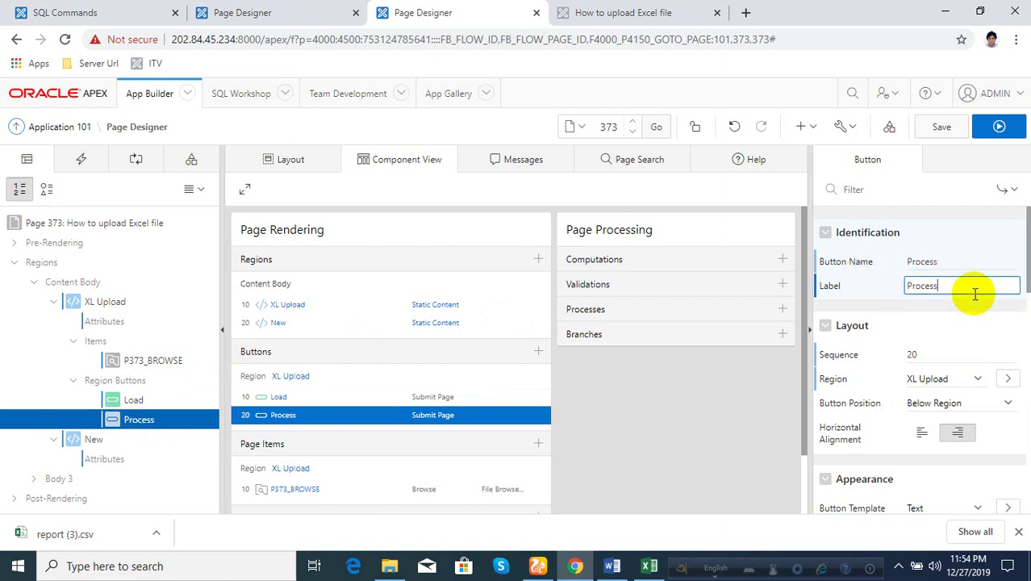
click(92, 442)
click(133, 401)
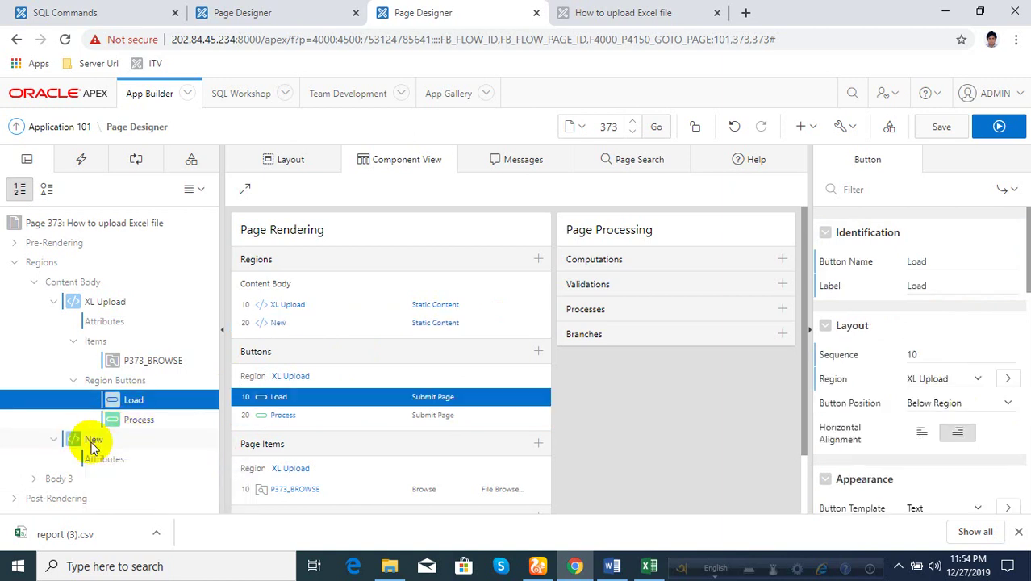
click(93, 439)
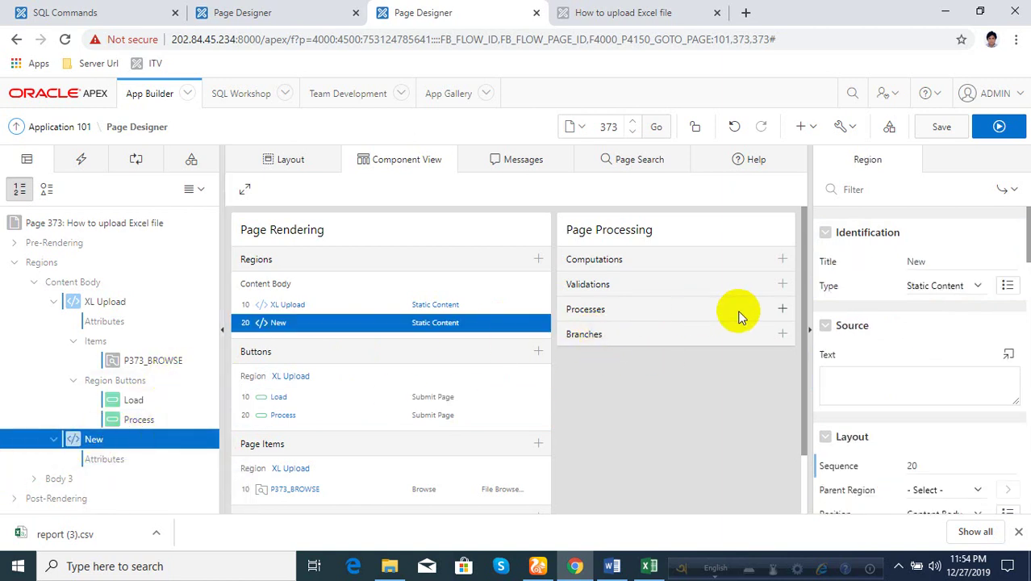
- Add an Excel2Collection process and look up the P373_BROWSE item name
click(779, 310)
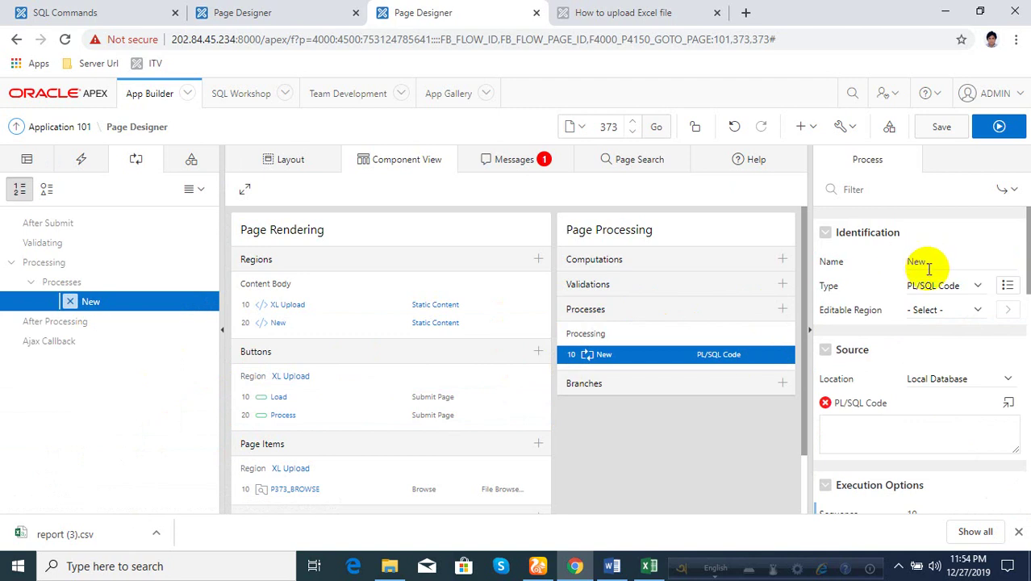
click(934, 286)
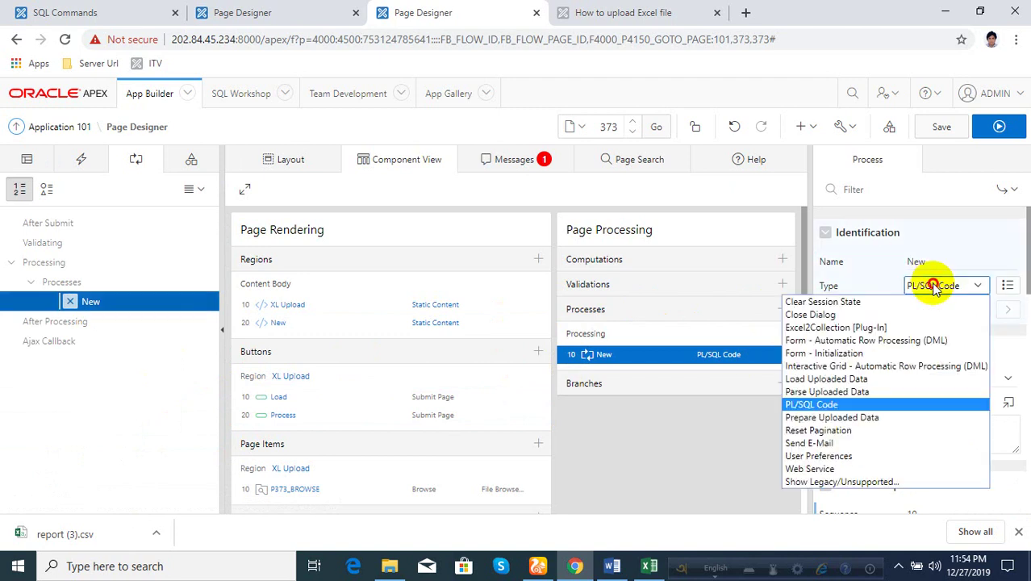
click(832, 328)
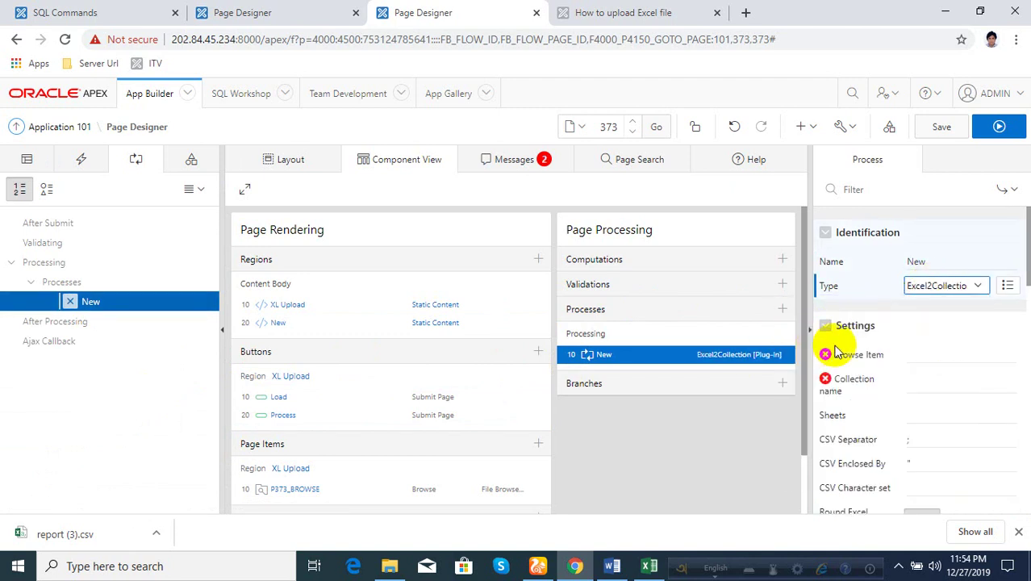
click(940, 354)
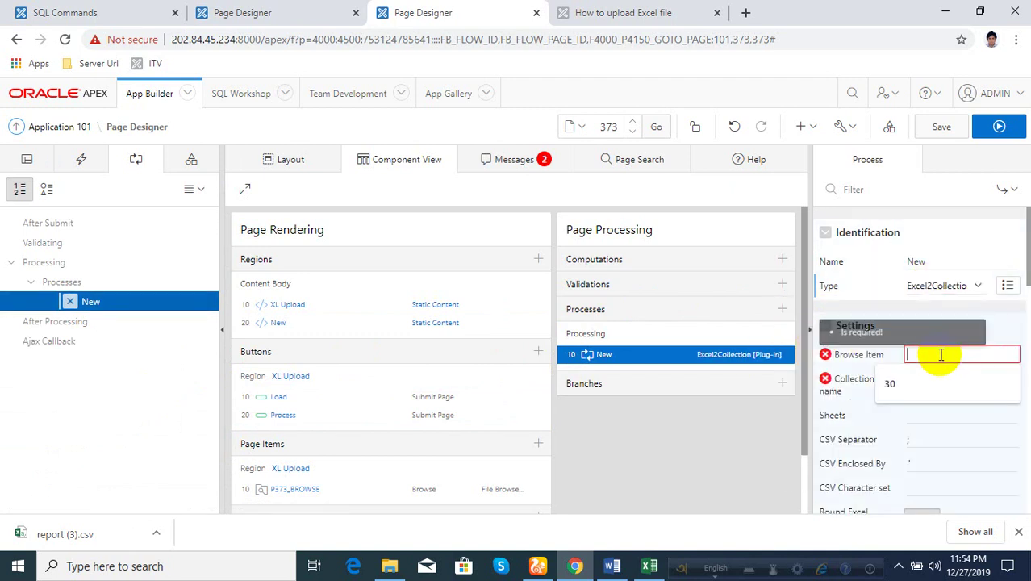
click(29, 165)
click(105, 301)
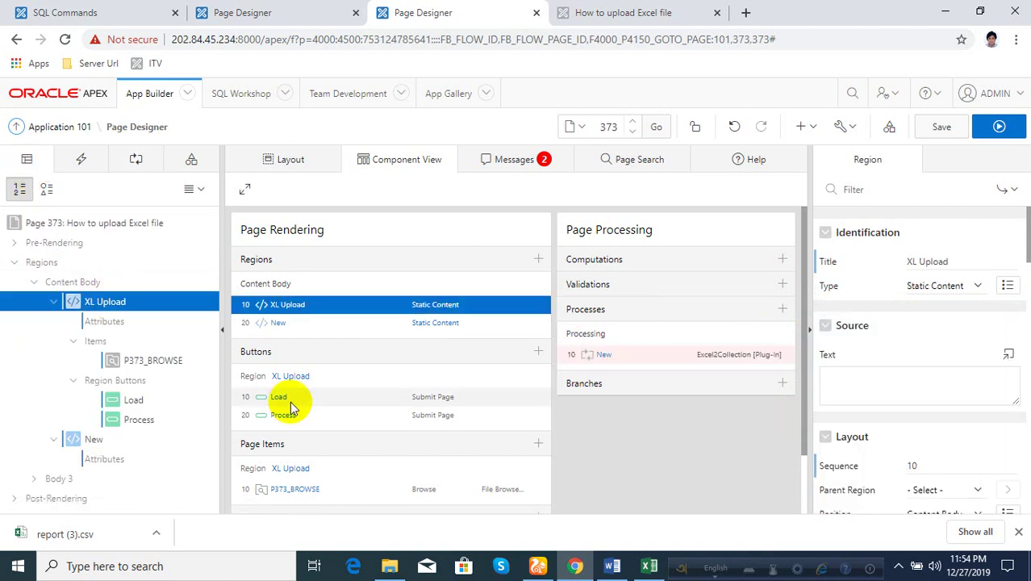
click(153, 360)
drag(982, 259, 826, 262)
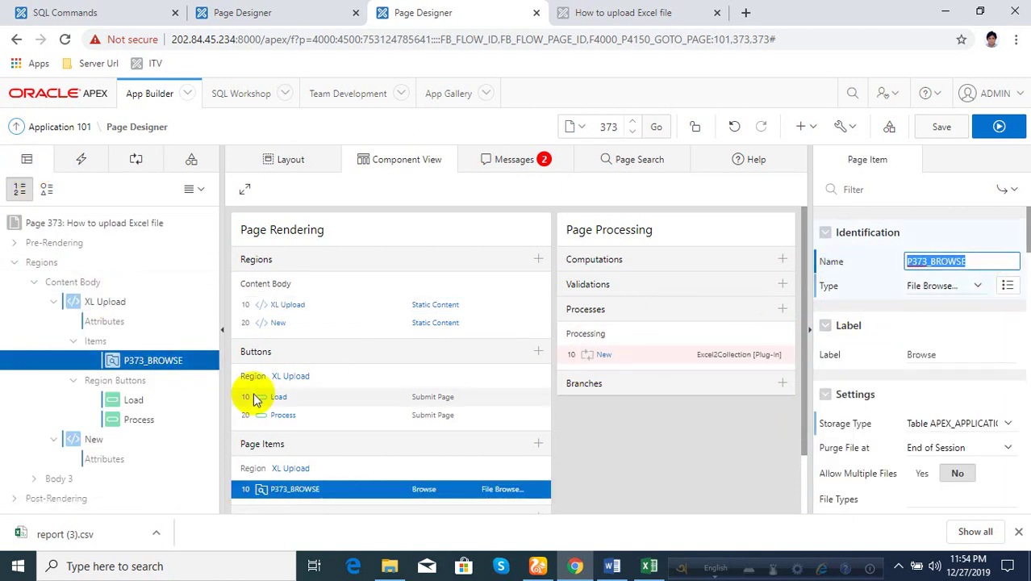
click(605, 354)
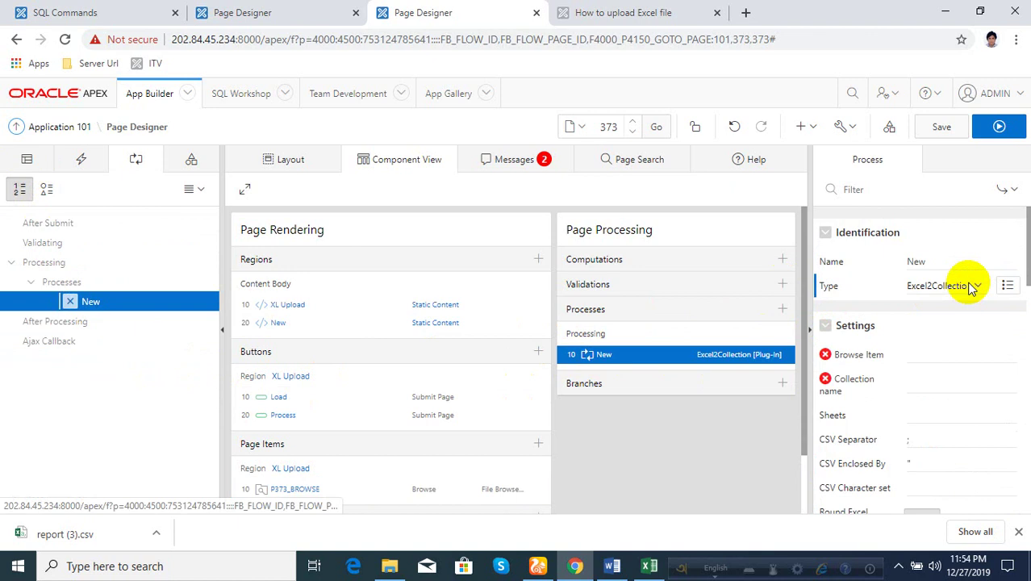
- Name the process xl_upload, reading P373_BROWSE into collection XL, sheet 1, on Load
double_click(923, 260)
text(xl_upload)
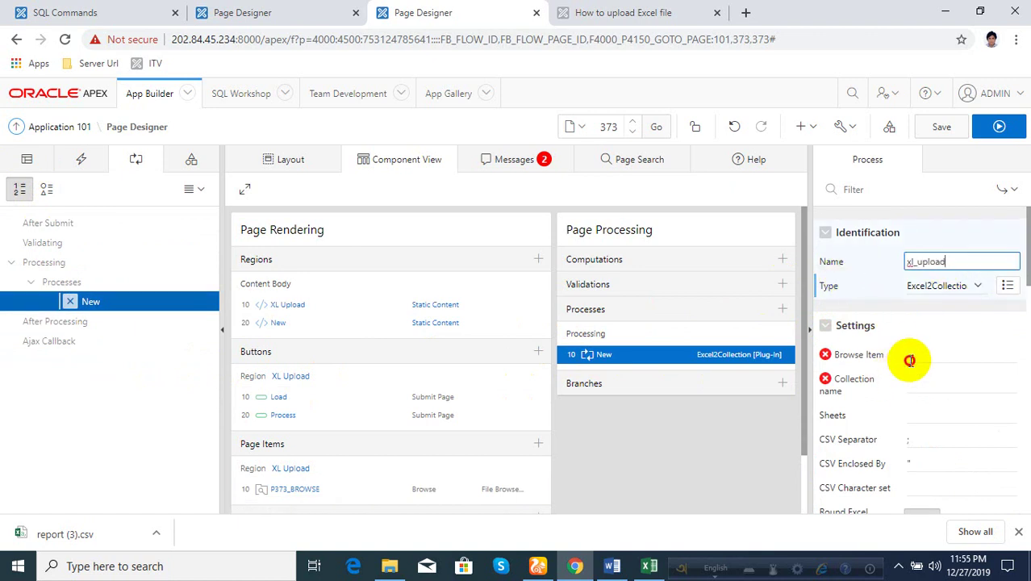
click(911, 356)
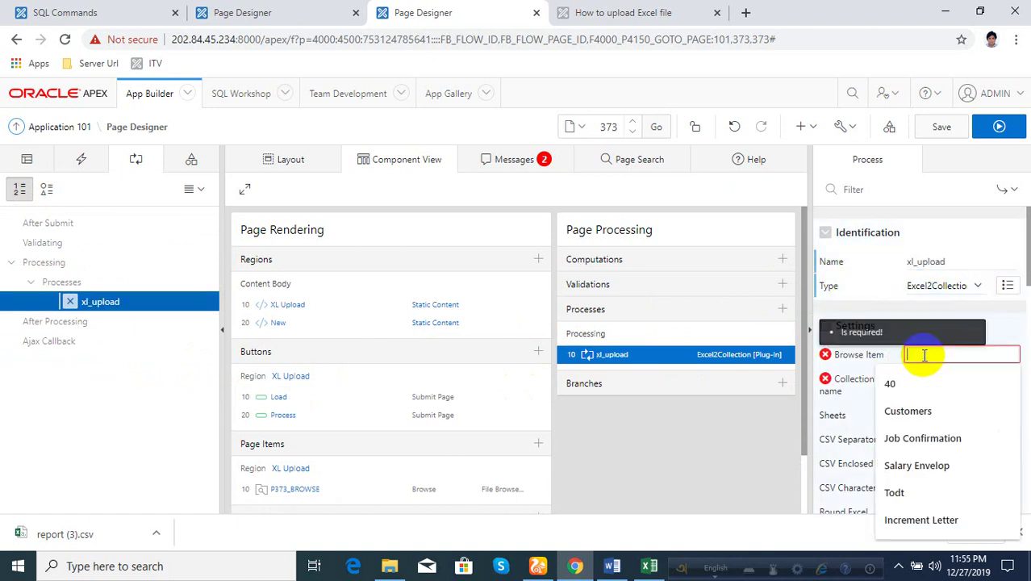
text(P373_BROWSE)
key(Tab)
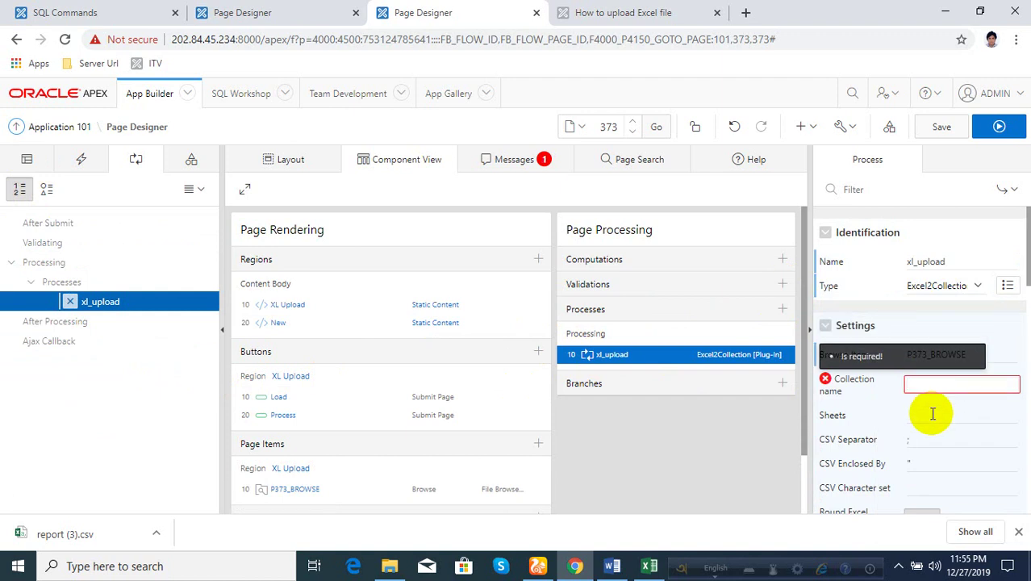
text(XL)
click(932, 414)
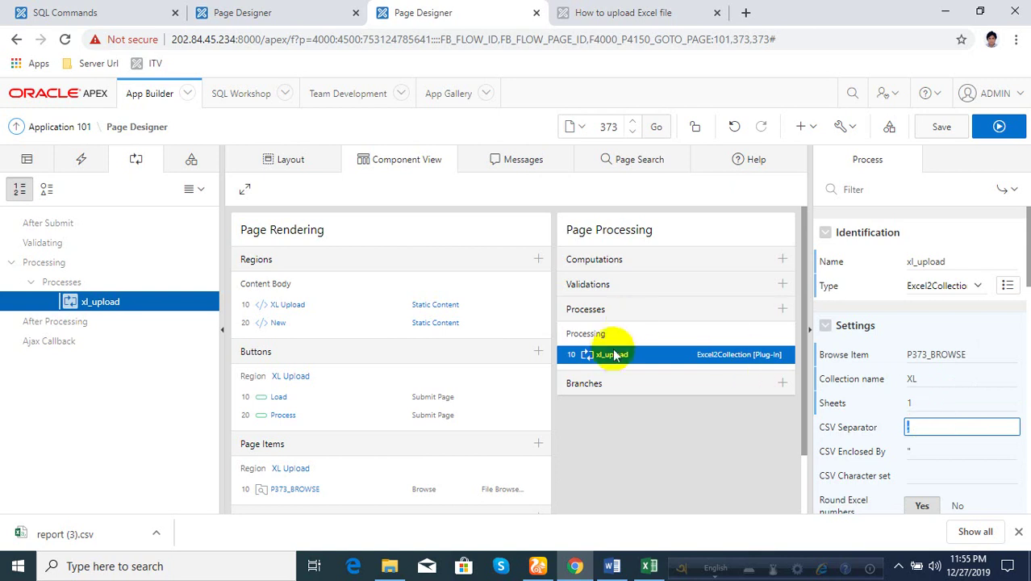
scroll(913, 462, down, 5)
scroll(914, 456, down, 5)
scroll(936, 420, down, 3)
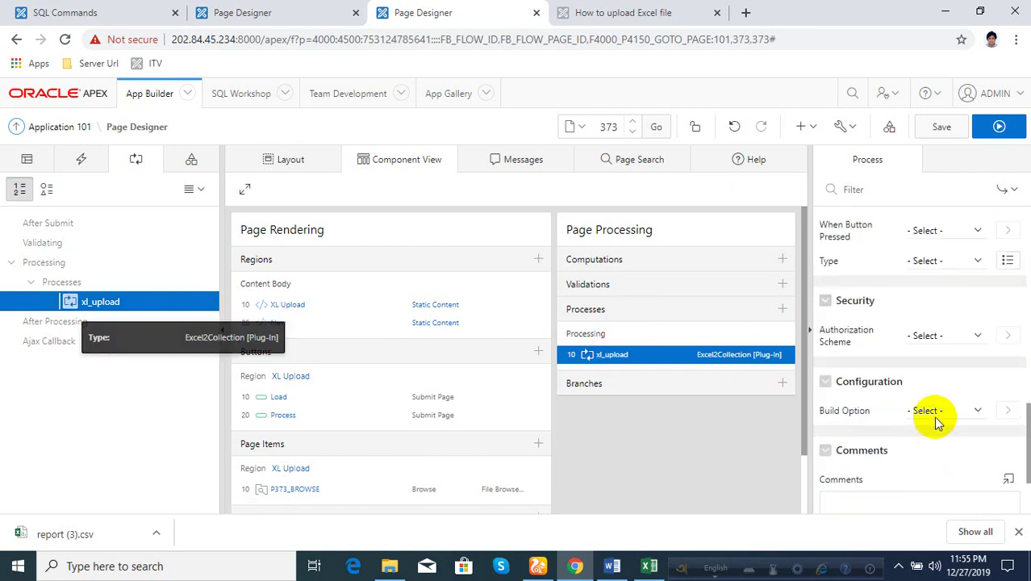
scroll(932, 404, up, 2)
click(939, 381)
click(935, 408)
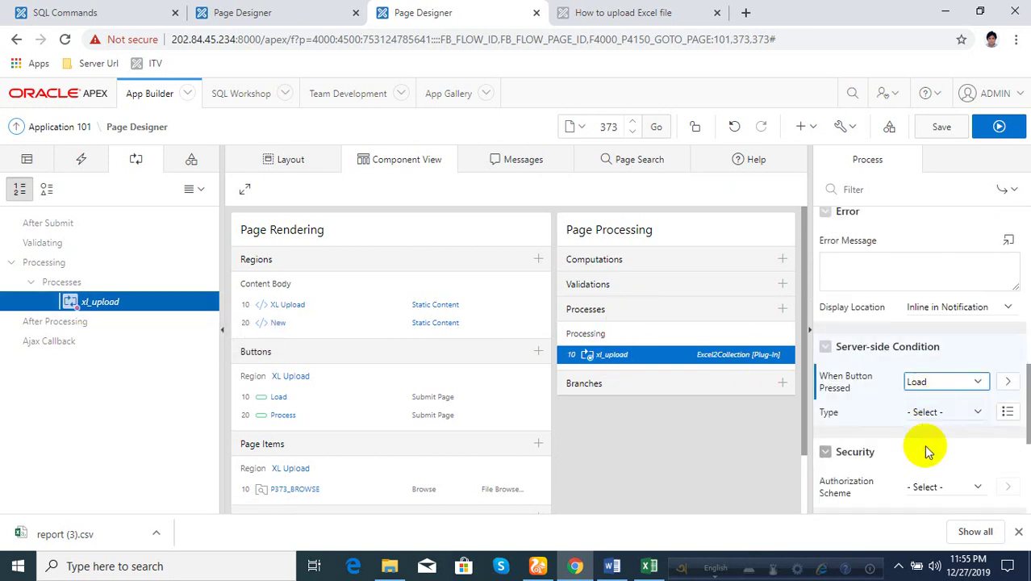
- Select the empty New region and view its region type list
click(26, 159)
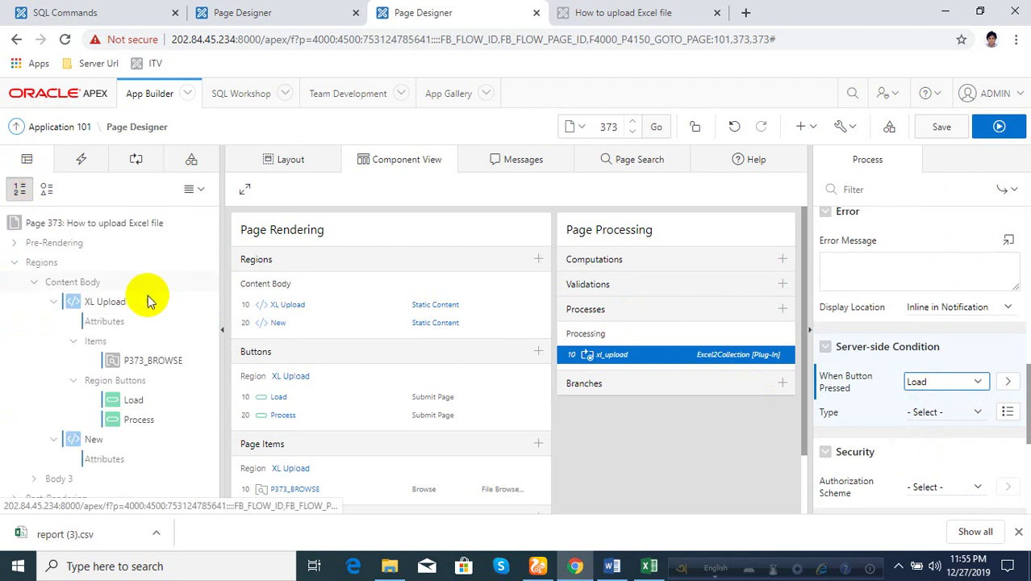
click(108, 442)
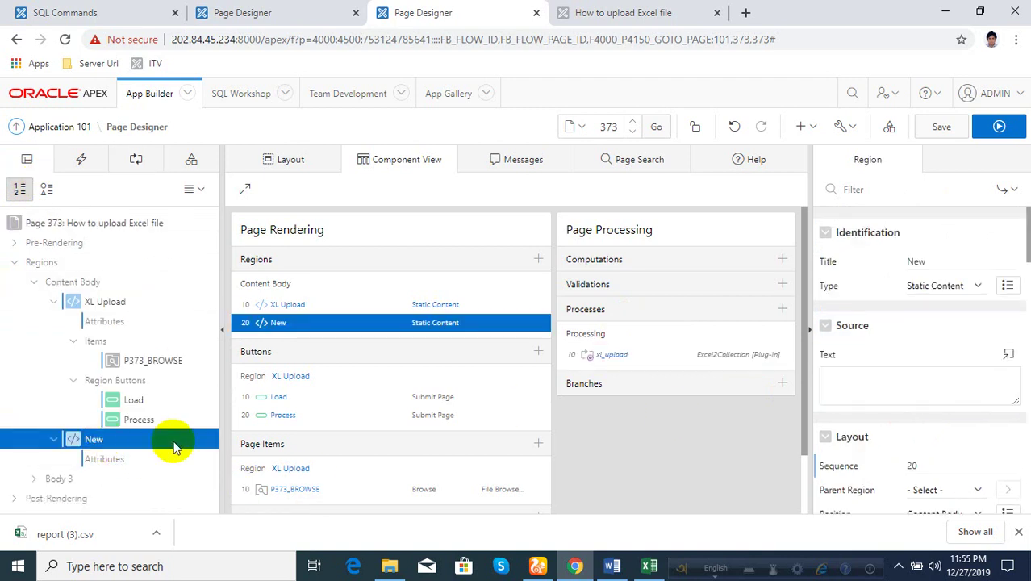
click(919, 262)
click(940, 285)
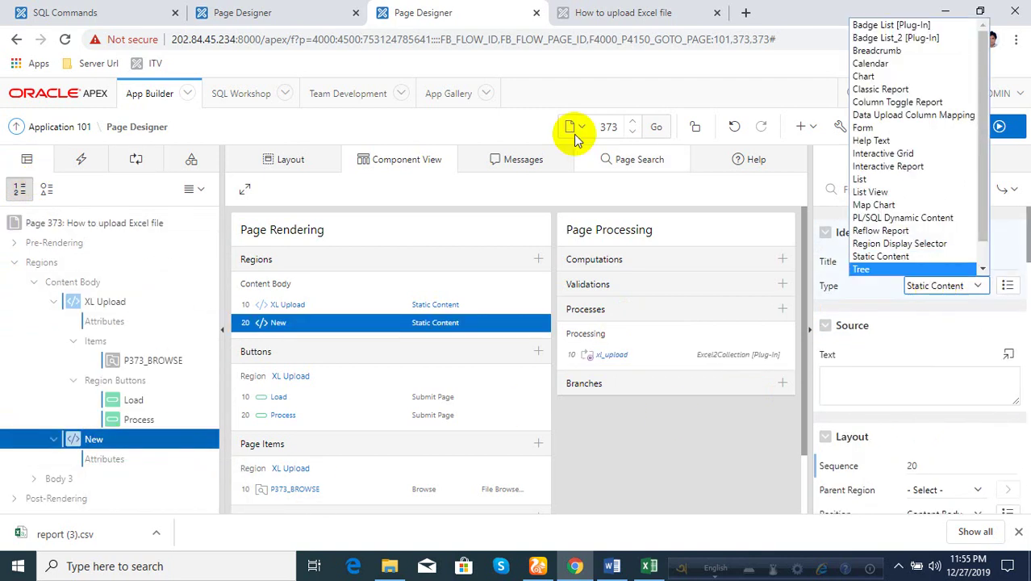
click(604, 14)
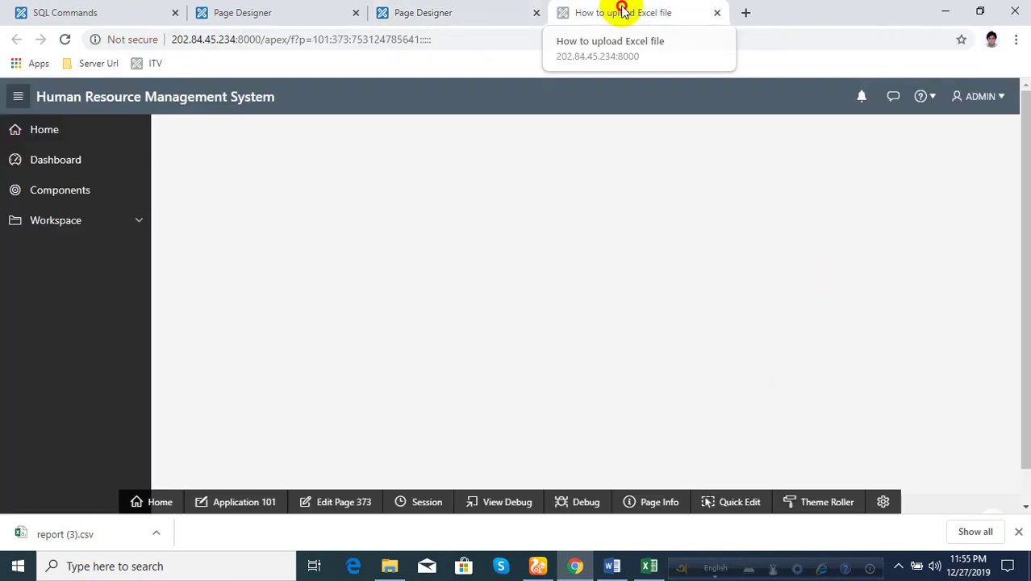
click(337, 8)
click(464, 11)
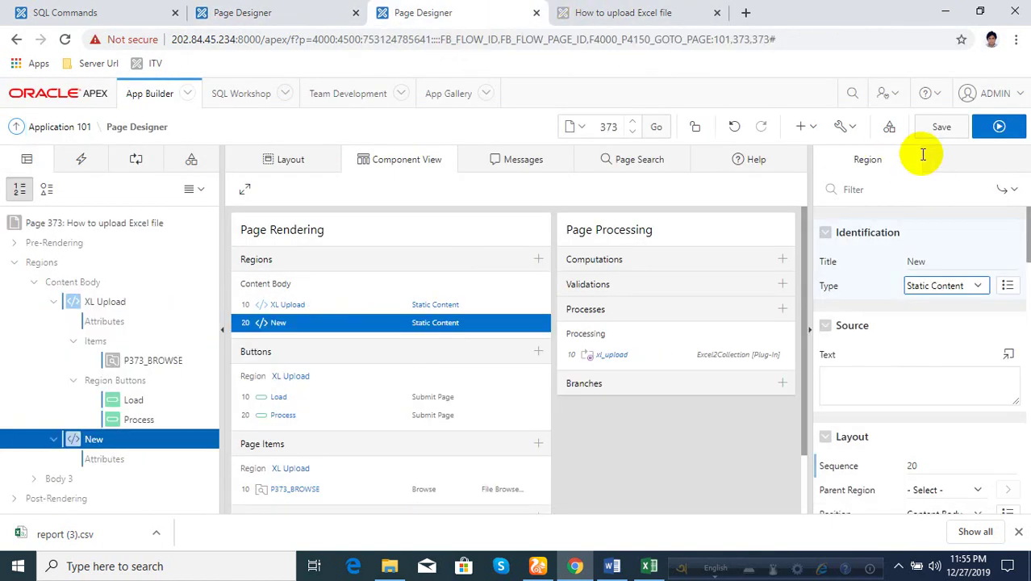
- Choose TAX.xlsx in the running page's Browse field, then return to Page Designer
click(601, 12)
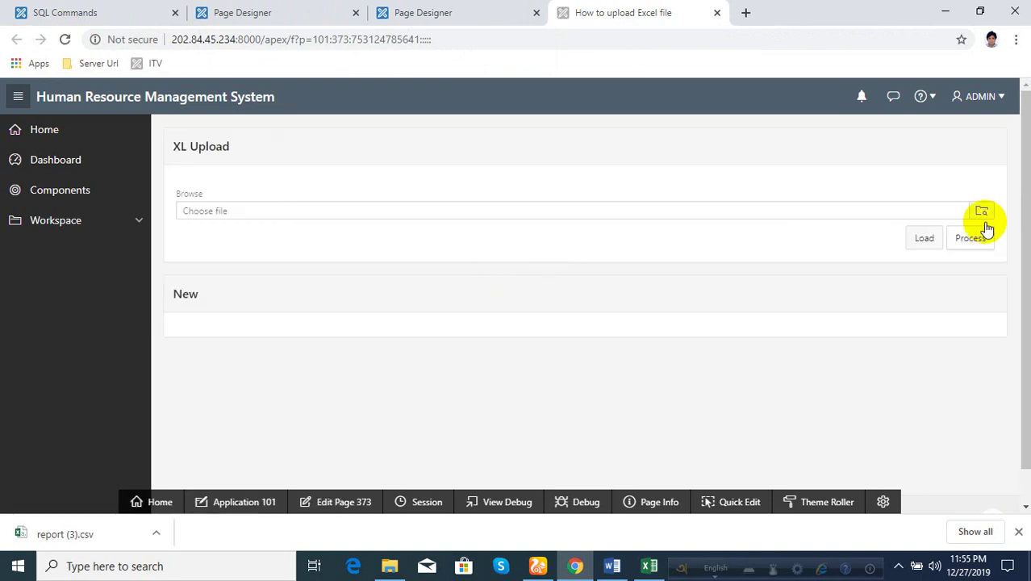
click(978, 211)
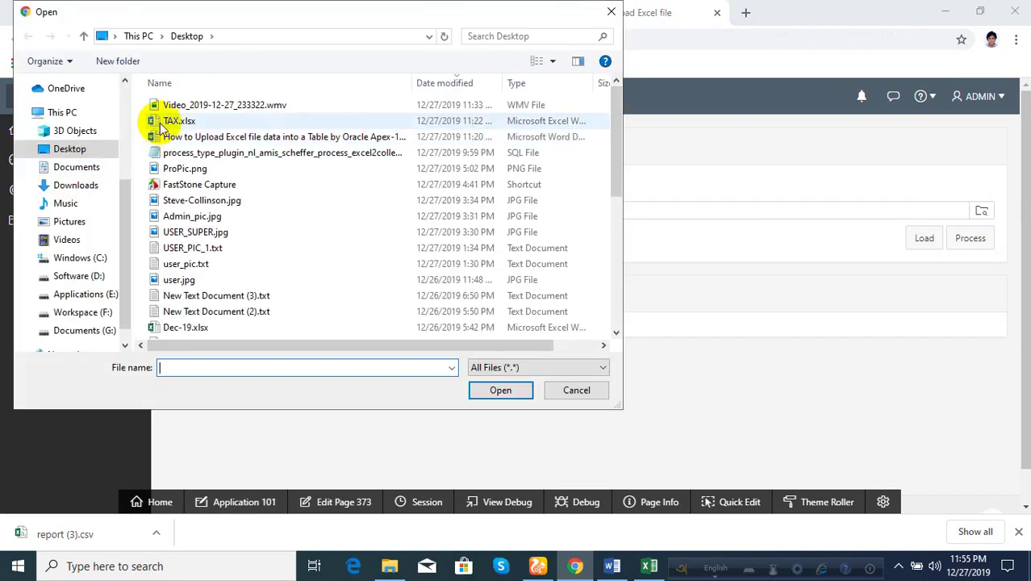
click(161, 123)
double_click(163, 123)
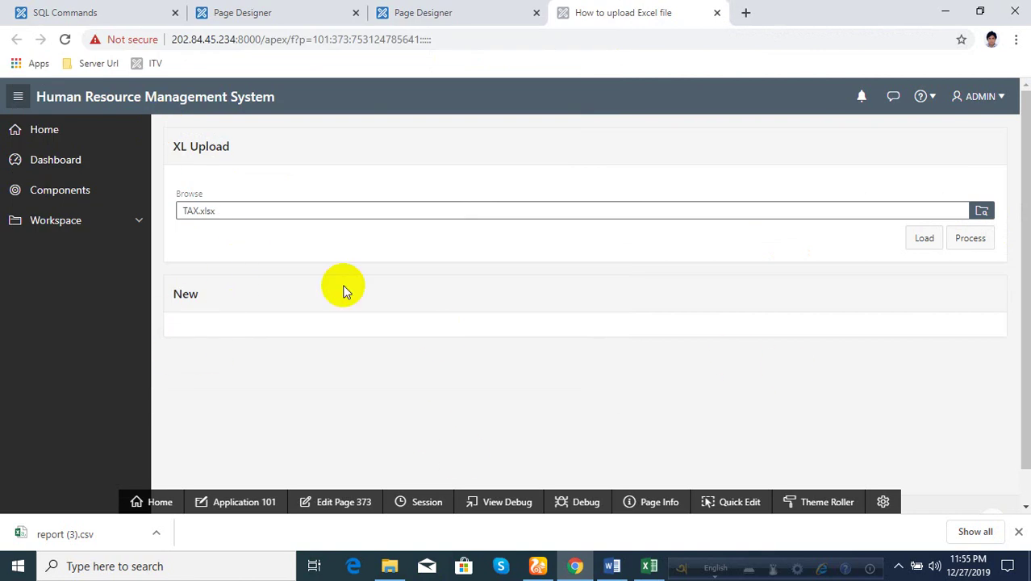
click(439, 12)
click(938, 286)
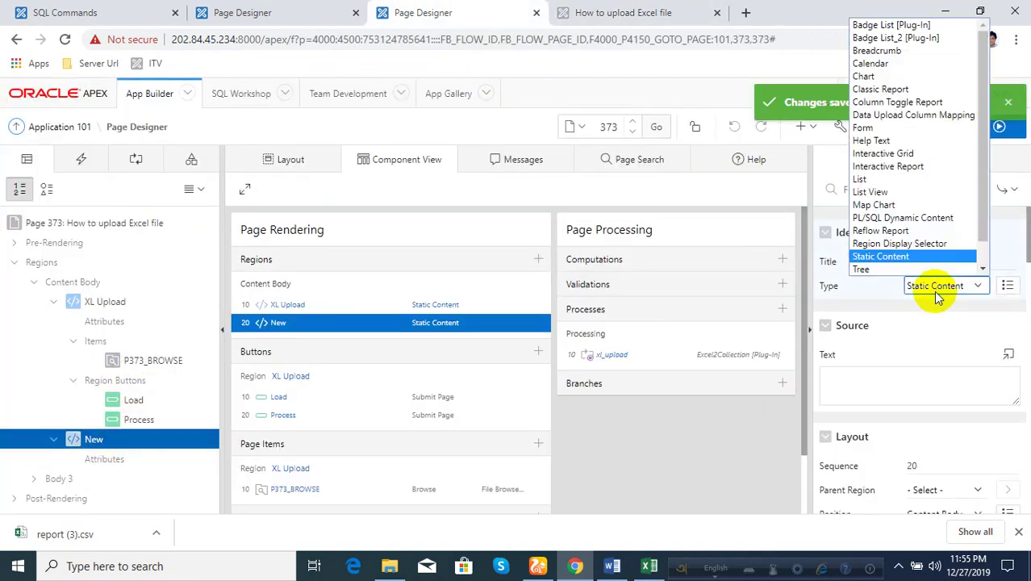
- Make the New region a Classic Report with an SQL Query source
click(907, 91)
click(948, 381)
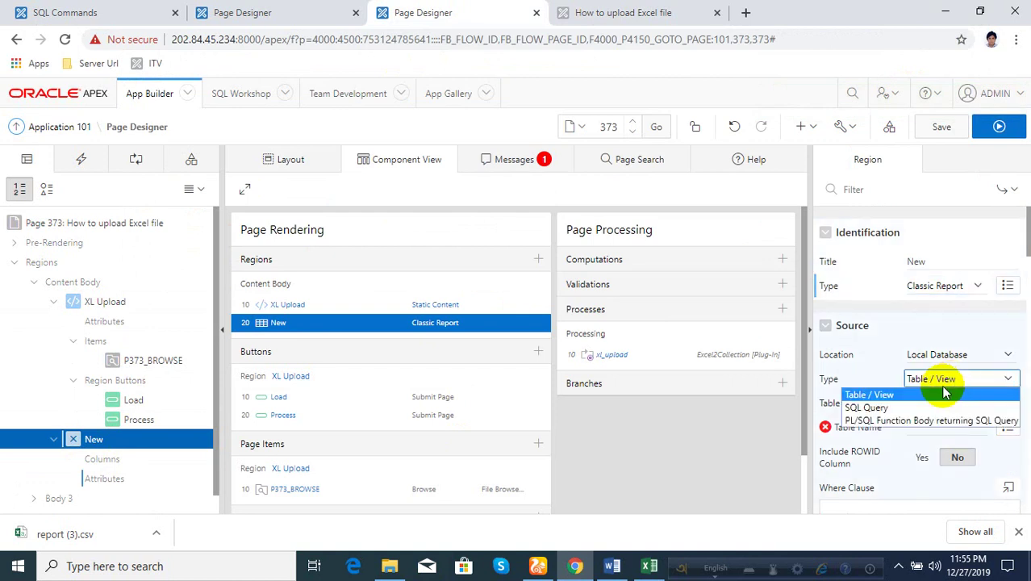
click(936, 407)
click(1007, 403)
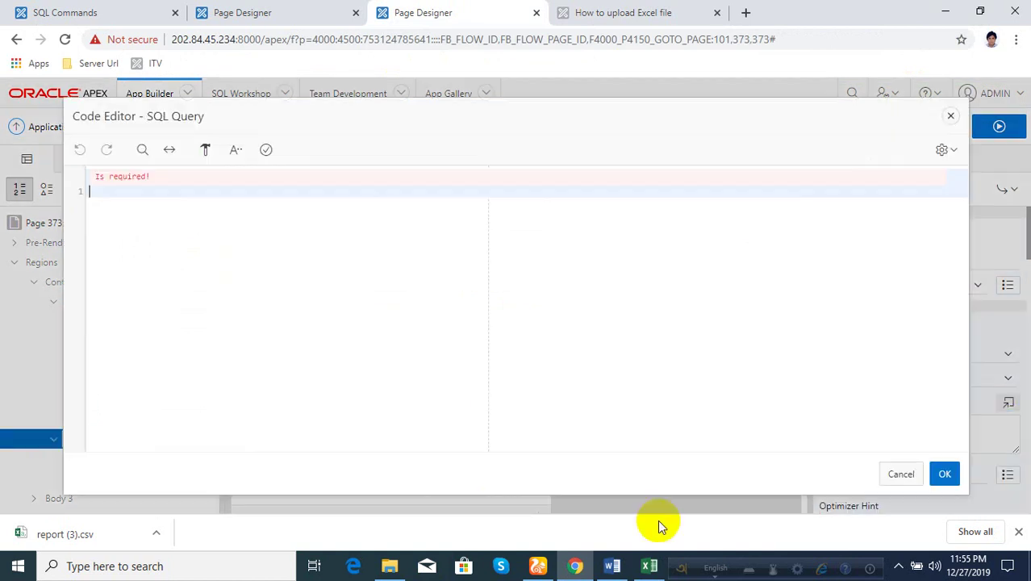
- Copy the apex_collections query from the Word notes into the Code Editor
click(615, 567)
scroll(484, 452, down, 2)
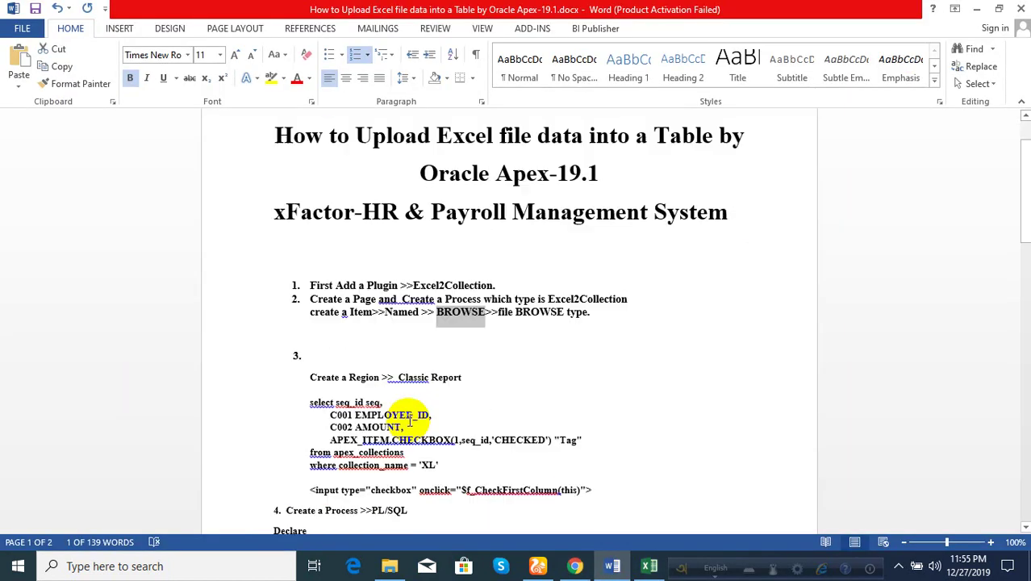
scroll(363, 395, down, 1)
drag(311, 367, 442, 429)
key(ctrl+c)
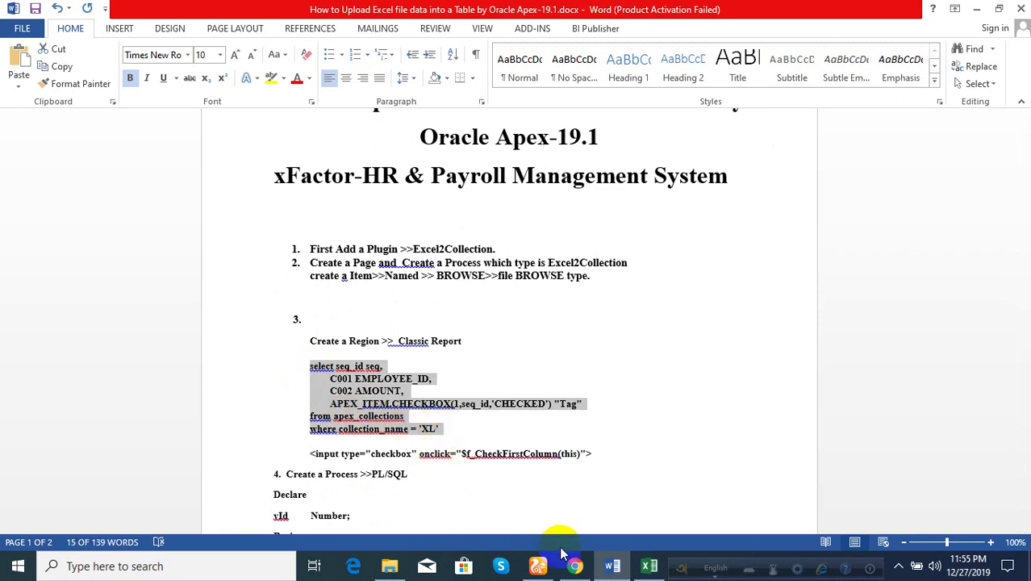
click(575, 567)
key(ctrl+v)
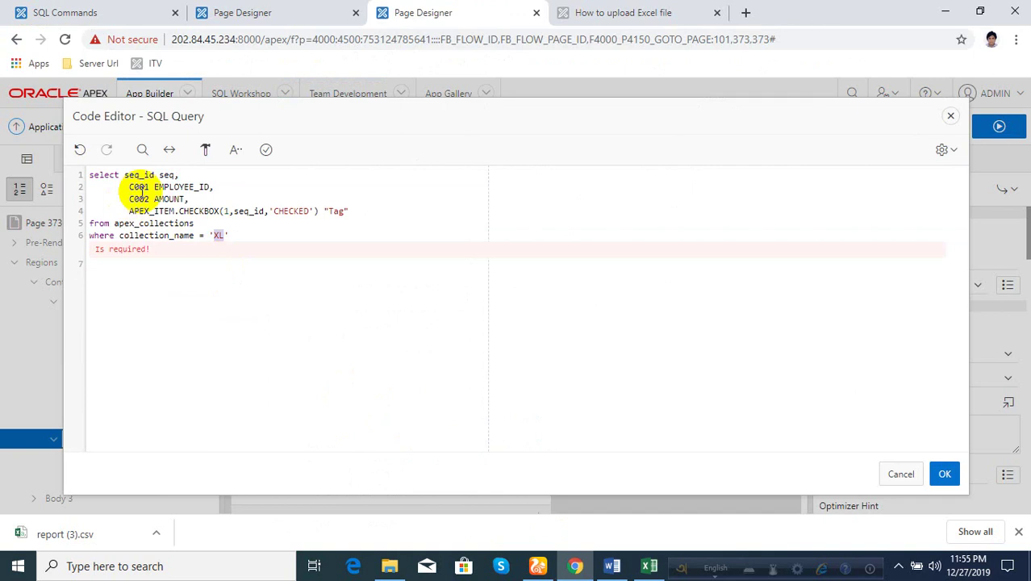
- Review the query's seq_id, EMPLOYEE_ID, AMOUNT, checkbox and XL parts, then validate and accept it
click(137, 190)
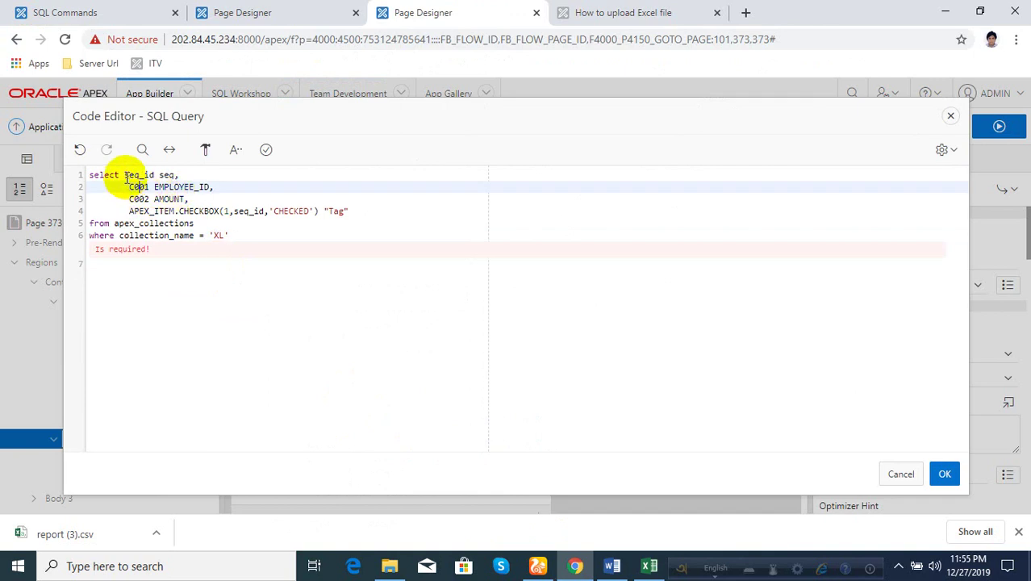
drag(125, 175, 179, 174)
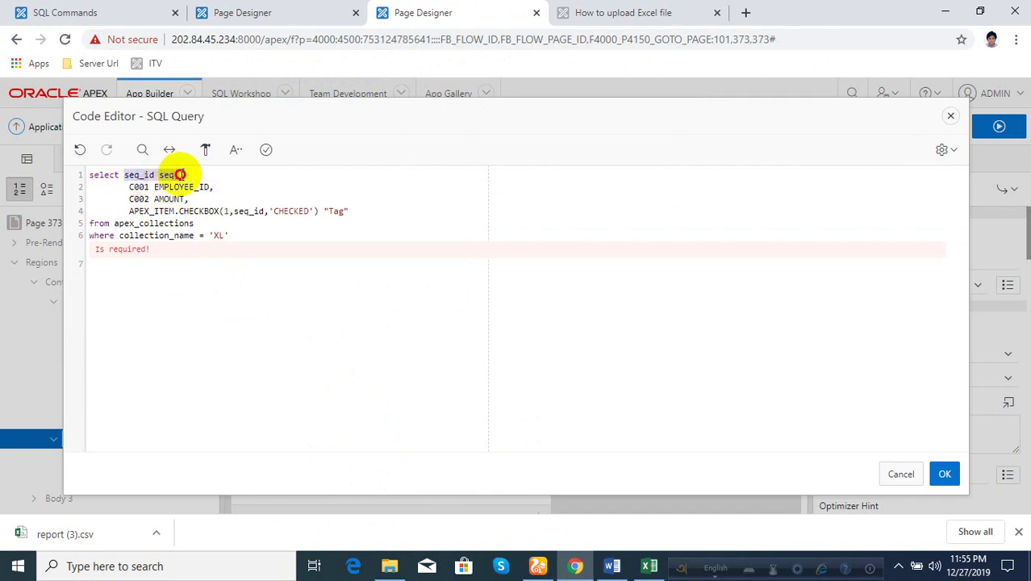
double_click(138, 188)
double_click(190, 187)
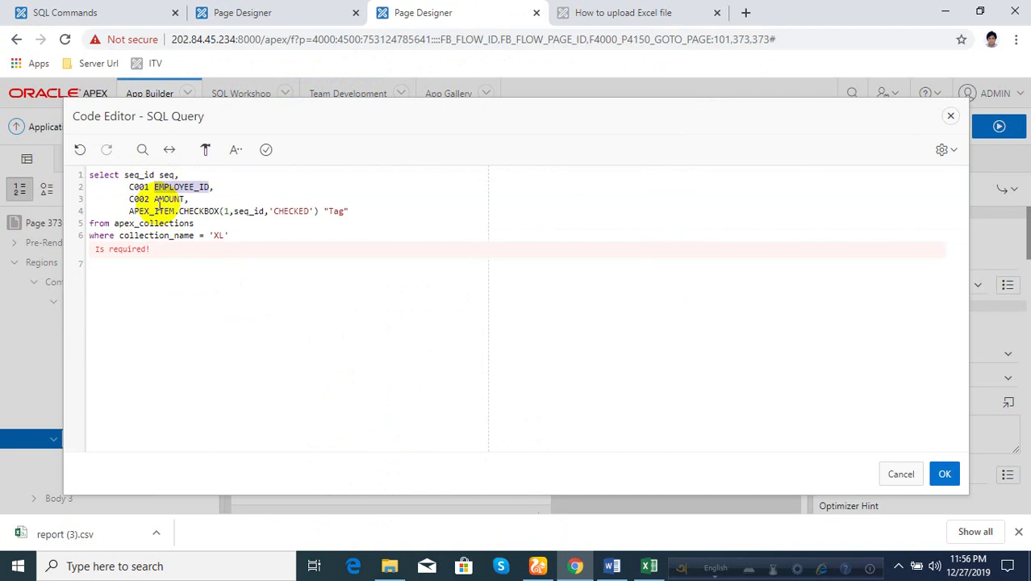
click(170, 200)
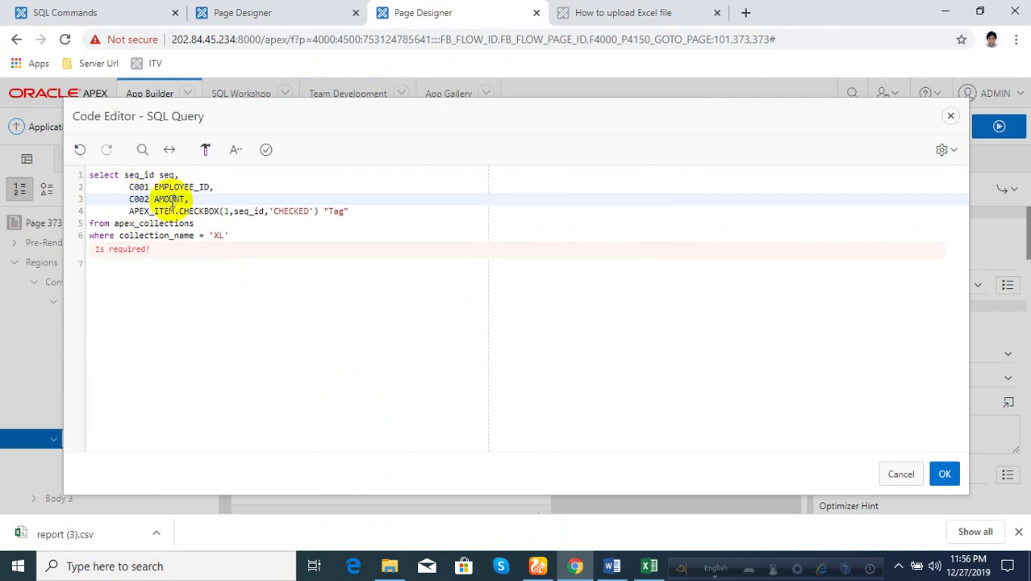
double_click(155, 212)
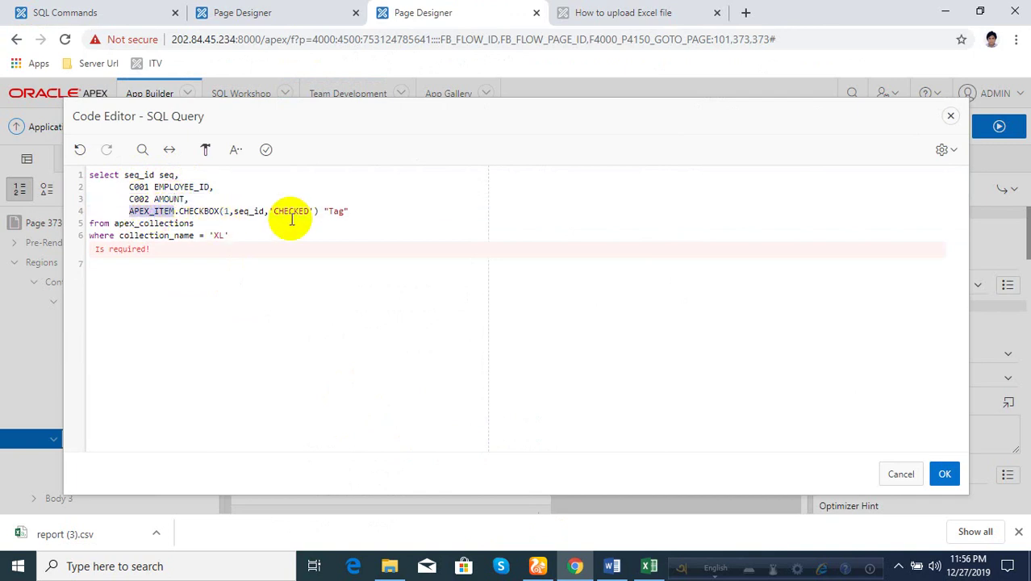
click(218, 235)
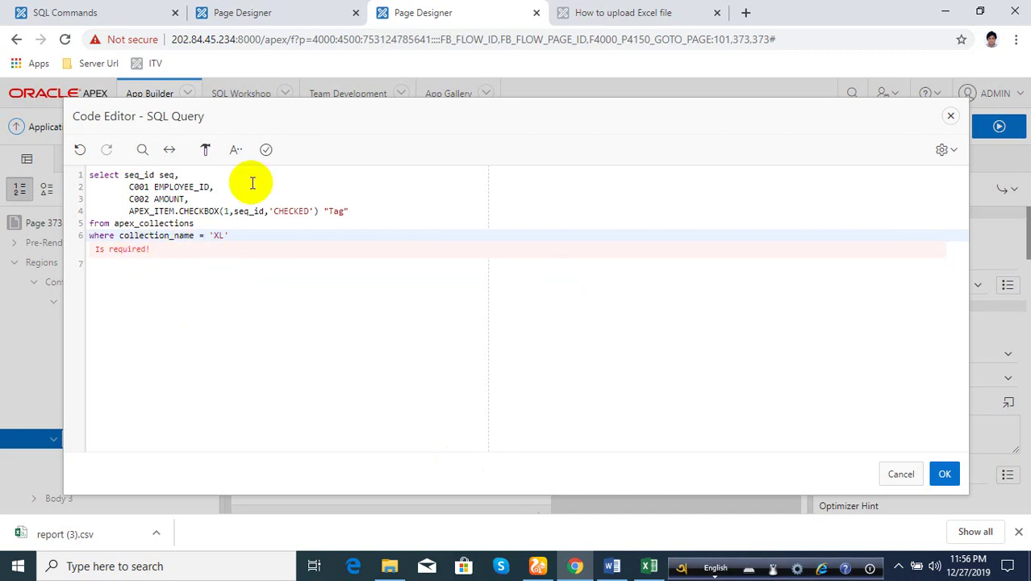
click(265, 149)
click(944, 474)
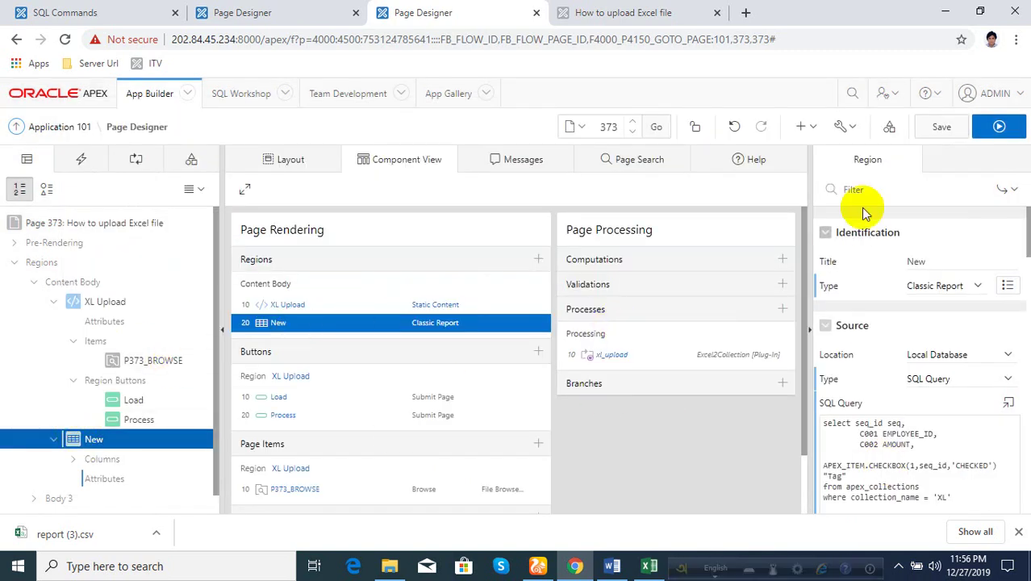
- Save page 373, then set the New report's Number of Rows to 1500 and save
click(939, 127)
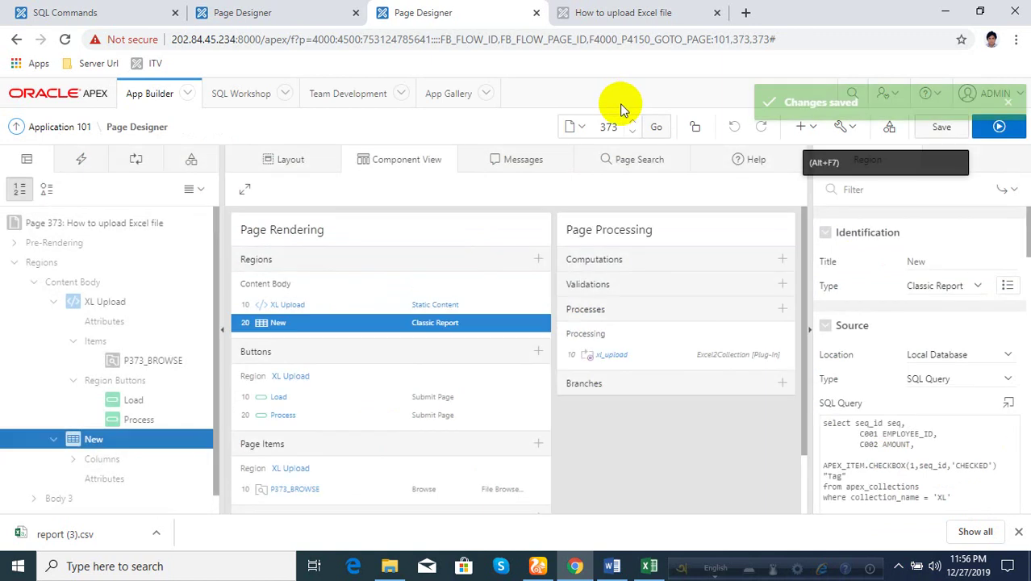
click(102, 479)
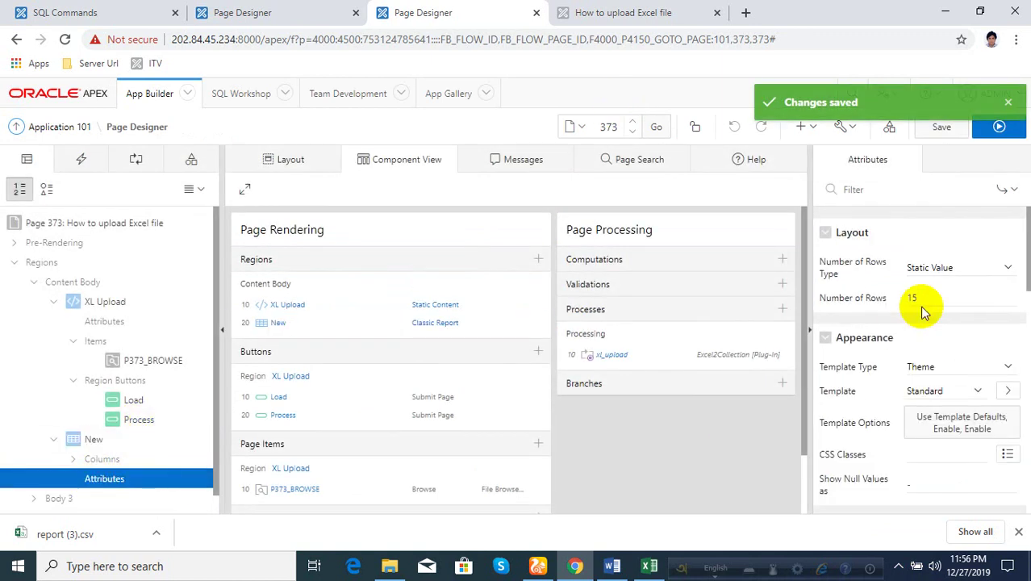
click(941, 295)
text(1500)
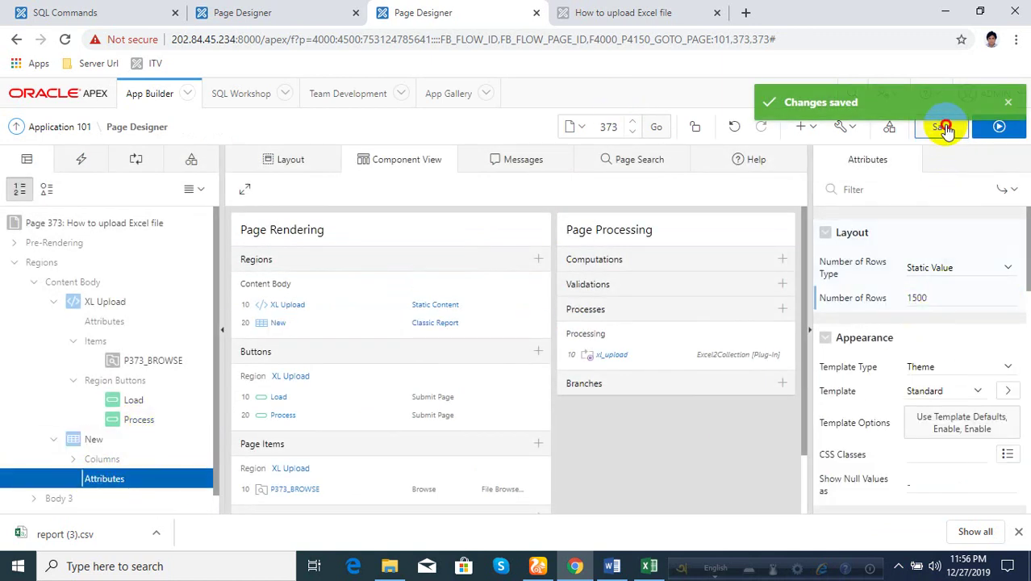
click(944, 128)
- Reload the running upload page and load TAX.xlsx into the New report
click(617, 12)
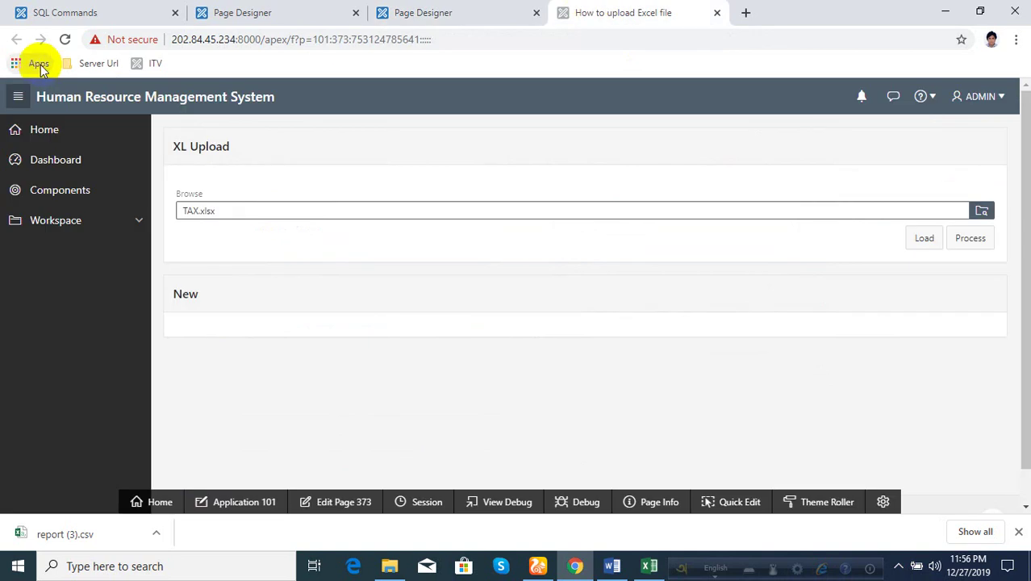
click(68, 40)
click(583, 124)
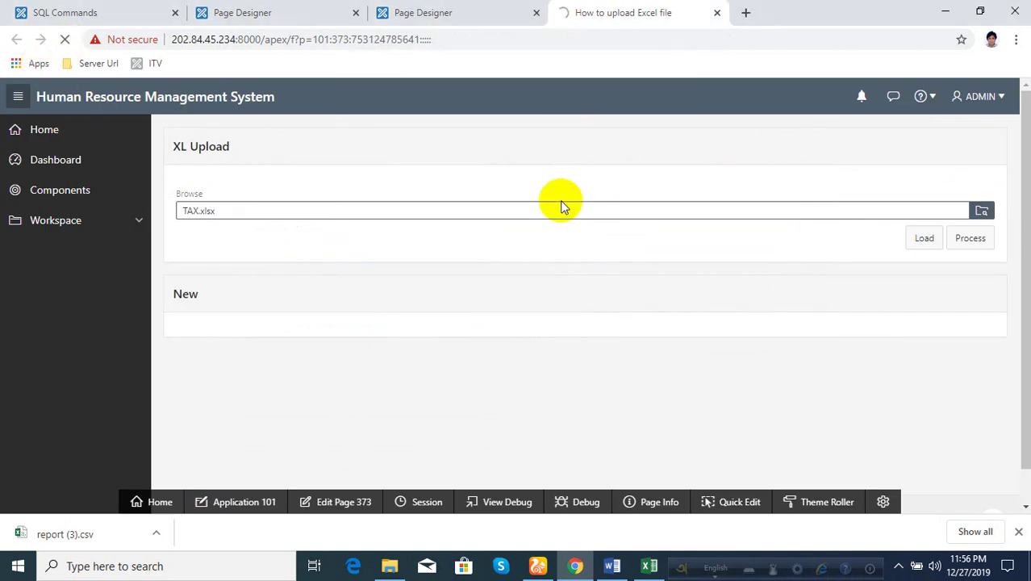
click(986, 212)
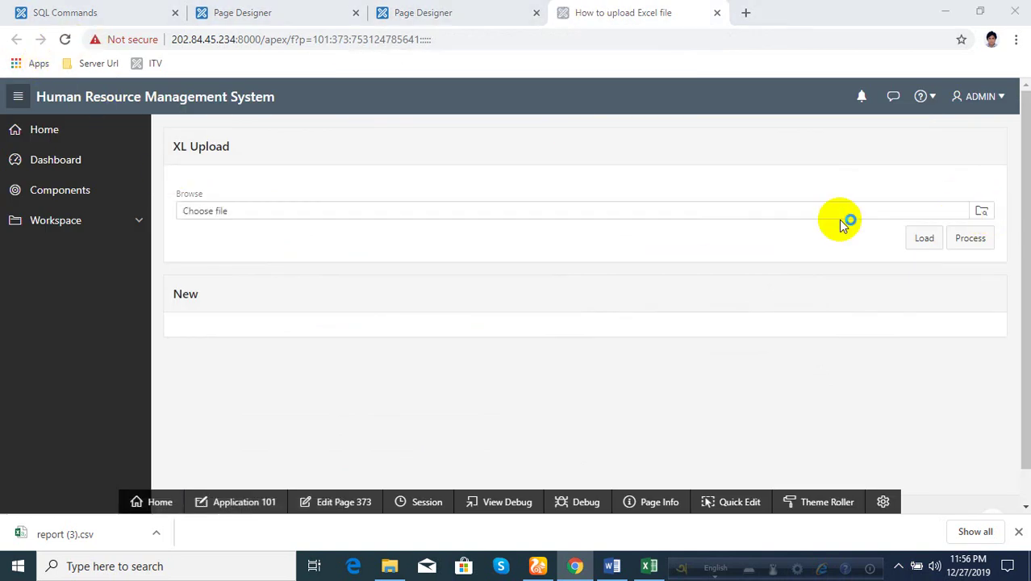
double_click(185, 105)
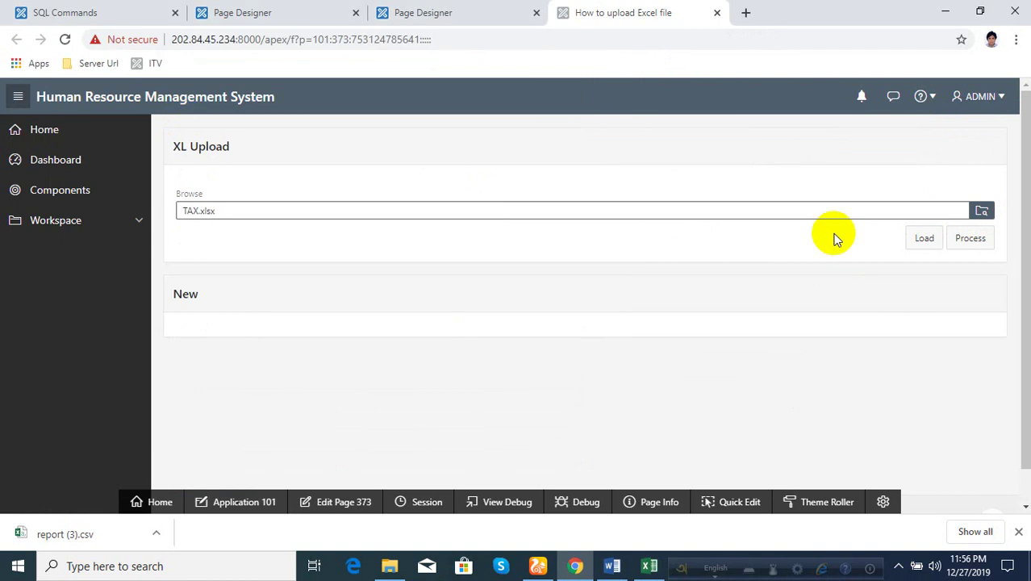
click(920, 242)
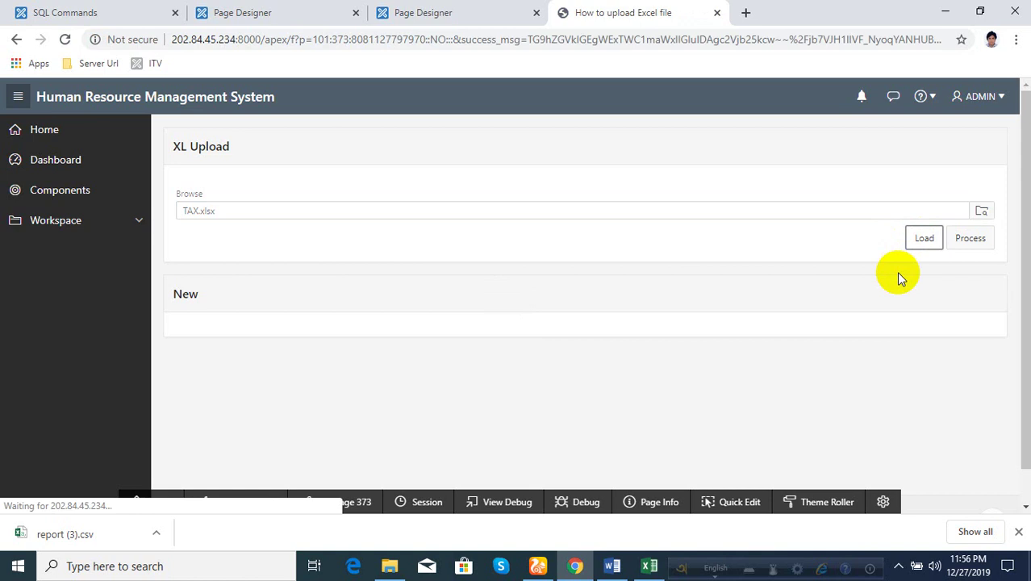
- Select the checkbox Tag markup shown in the report's first row
scroll(564, 295, down, 2)
scroll(554, 321, down, 1)
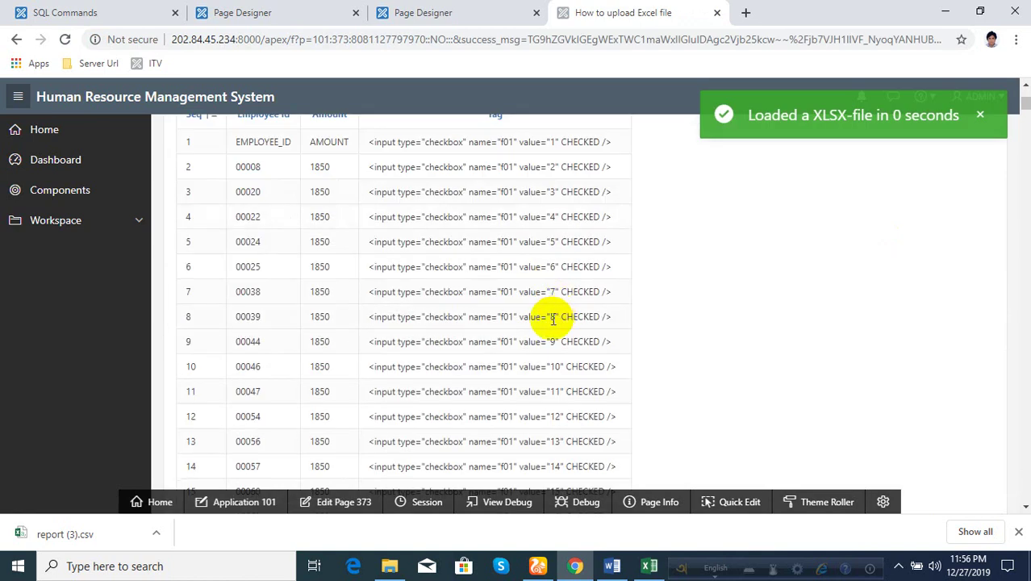
scroll(484, 291, up, 1)
drag(367, 219, 612, 216)
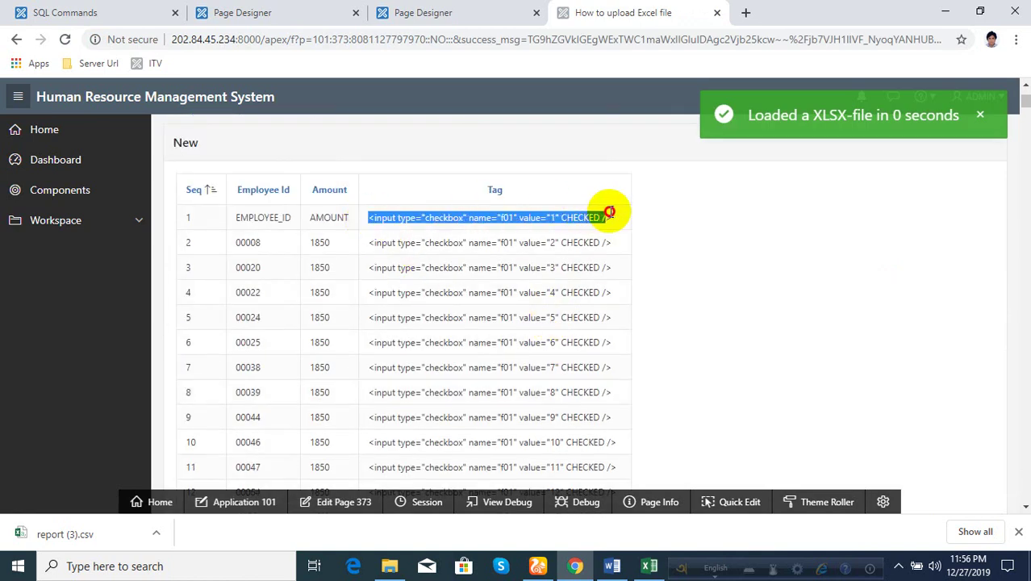
- Copy the <input type="checkbox"> heading markup line from the setup guide in Word
click(612, 566)
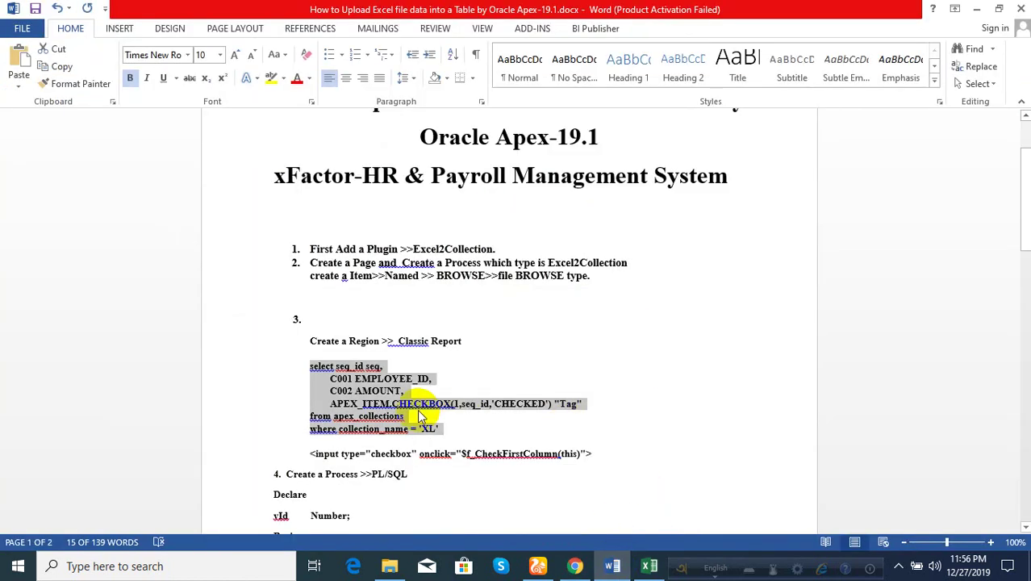
scroll(316, 428, down, 1)
drag(309, 419, 591, 418)
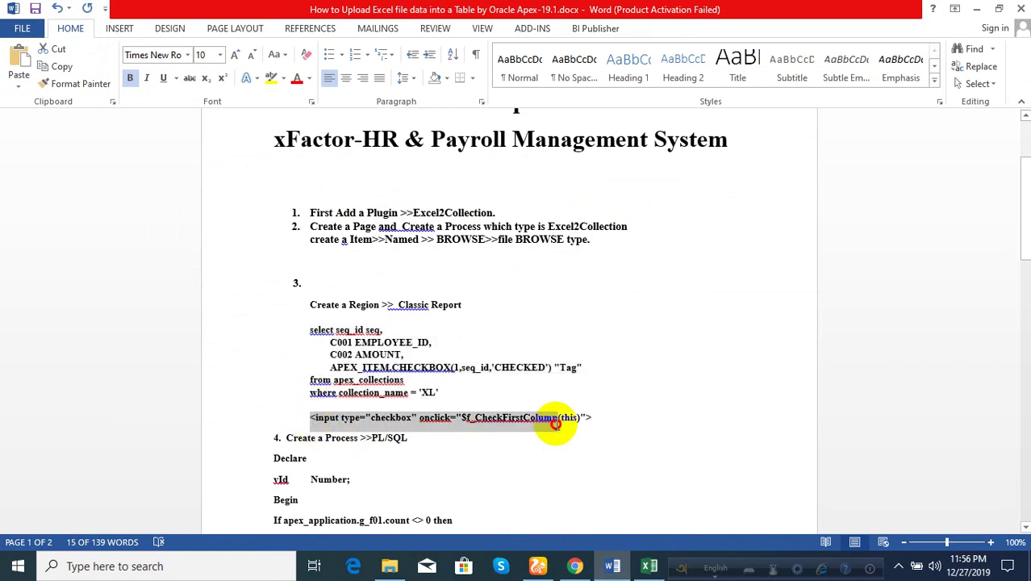
- Paste the checkbox markup into the Tag column's Heading on page 373
click(572, 567)
click(420, 10)
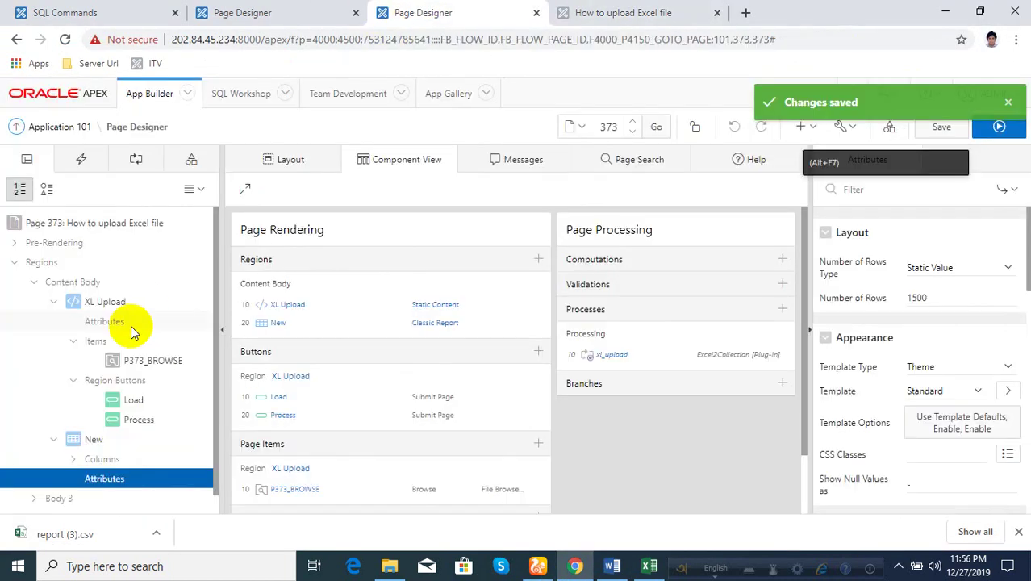
double_click(95, 439)
scroll(112, 419, down, 1)
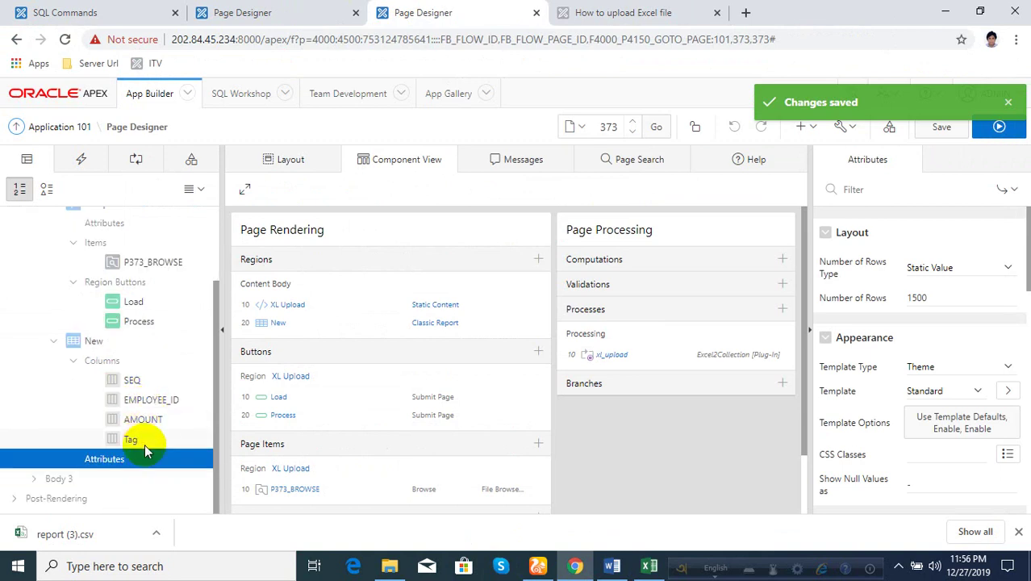
click(133, 439)
double_click(940, 352)
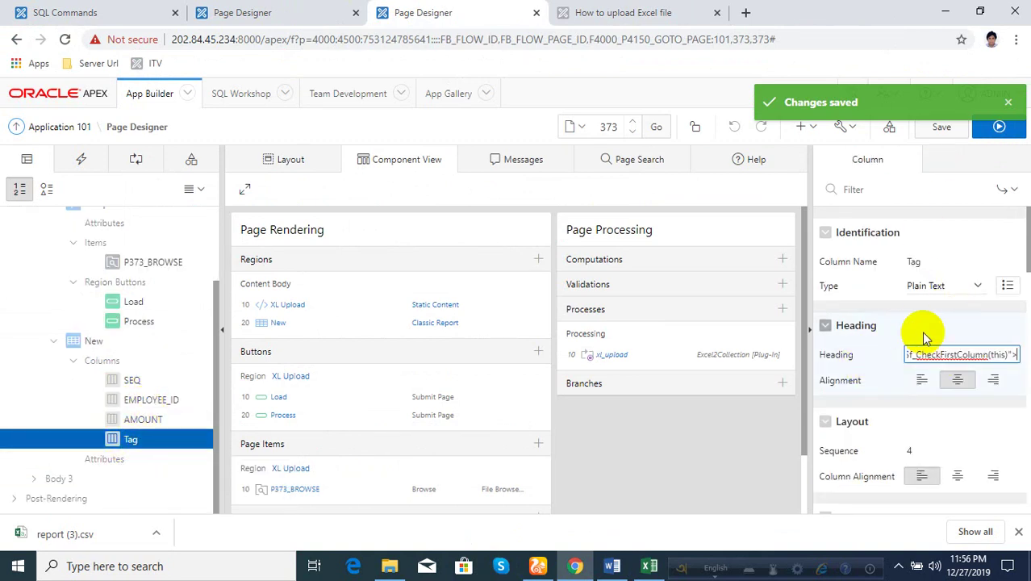
- Change the Tag column's type to Percent Graph and save
click(933, 289)
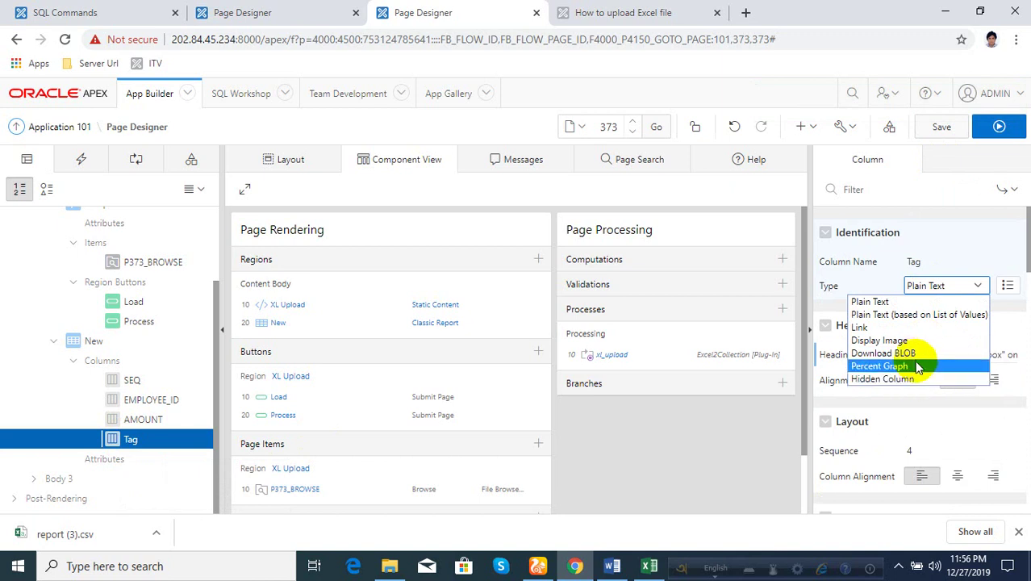
click(879, 366)
click(941, 127)
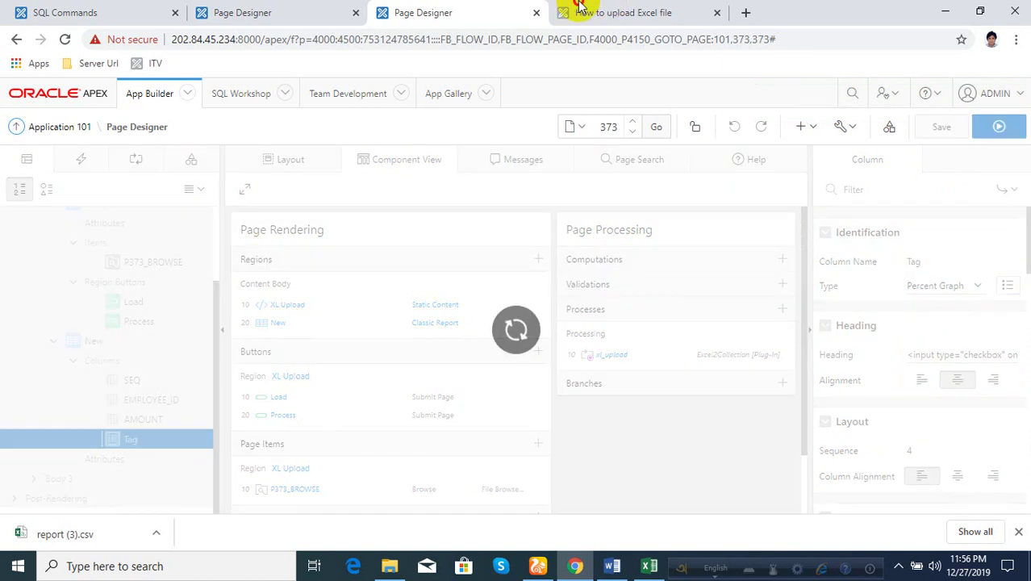
- Reload the running page and check that every TAX.xlsx row shows a ticked checkbox
click(581, 12)
click(63, 41)
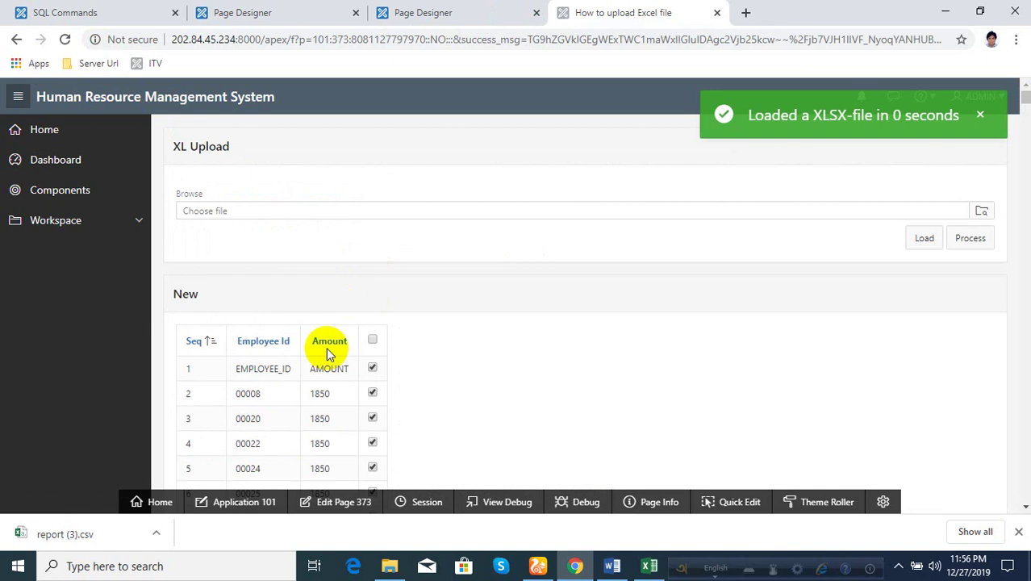
scroll(326, 350, down, 2)
scroll(305, 319, down, 4)
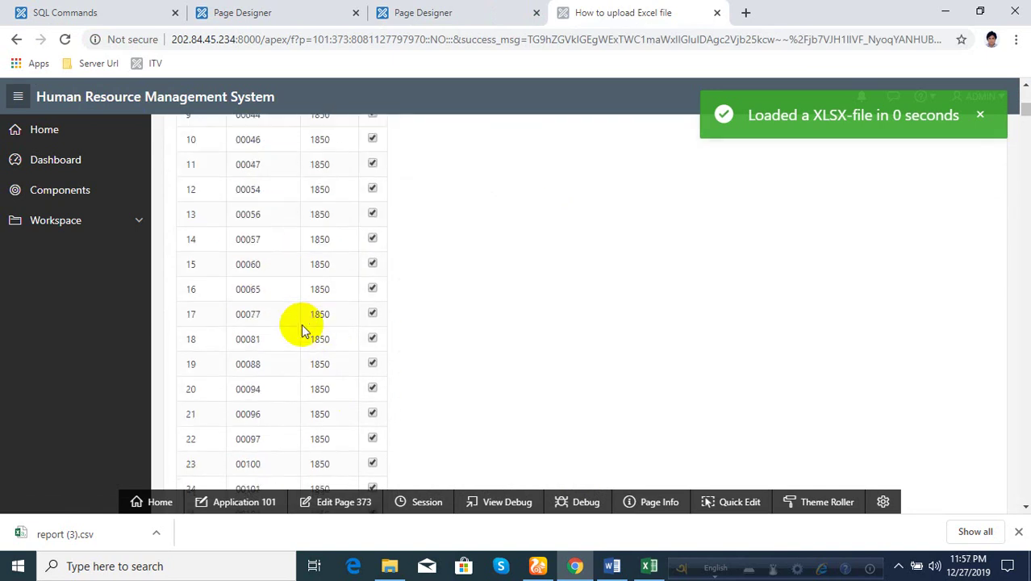
scroll(303, 331, down, 4)
scroll(305, 339, down, 7)
scroll(306, 339, up, 8)
scroll(323, 355, up, 4)
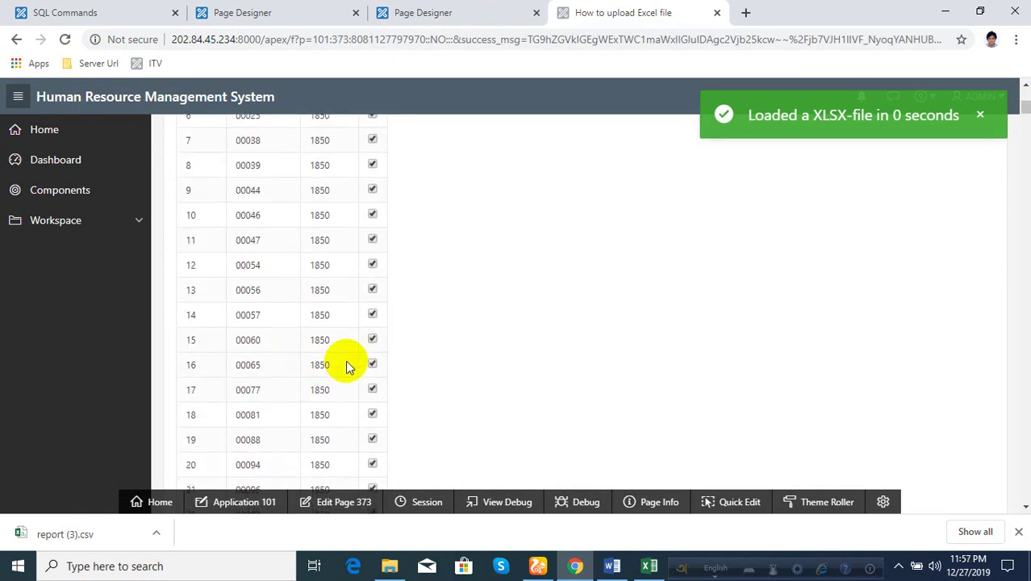
scroll(347, 364, up, 5)
- Dismiss the load success message and return to the Page Designer for page 373
click(991, 119)
scroll(384, 341, down, 2)
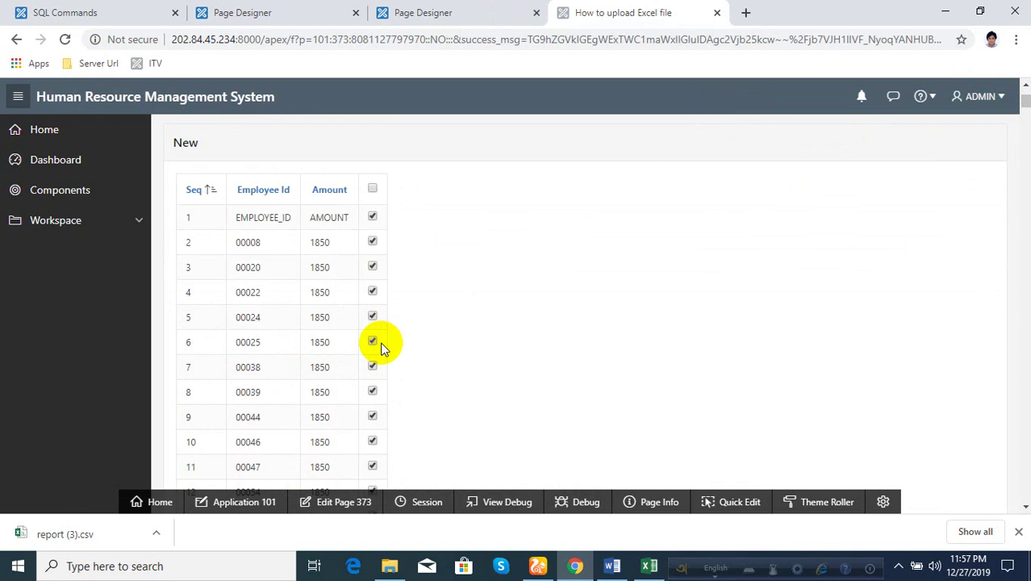
scroll(384, 342, up, 1)
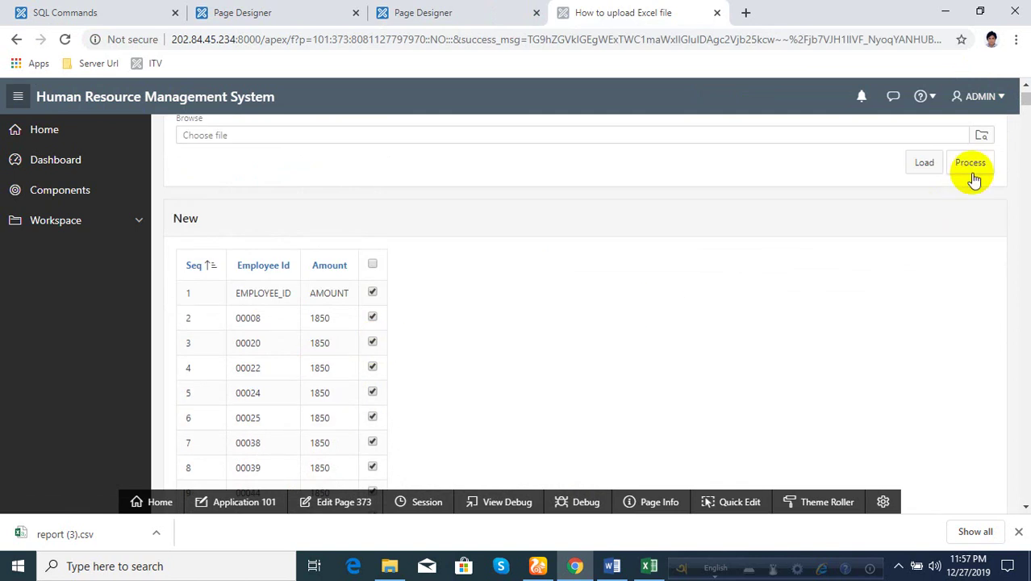
click(459, 12)
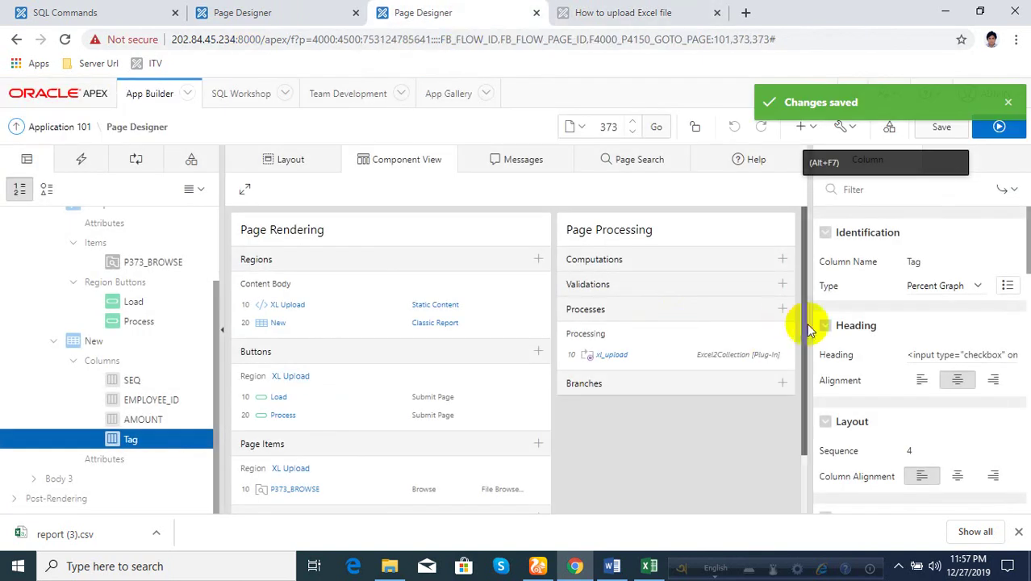
- Create a new process on page 373 and copy the Word PL/SQL code from Declare to END IF
click(782, 310)
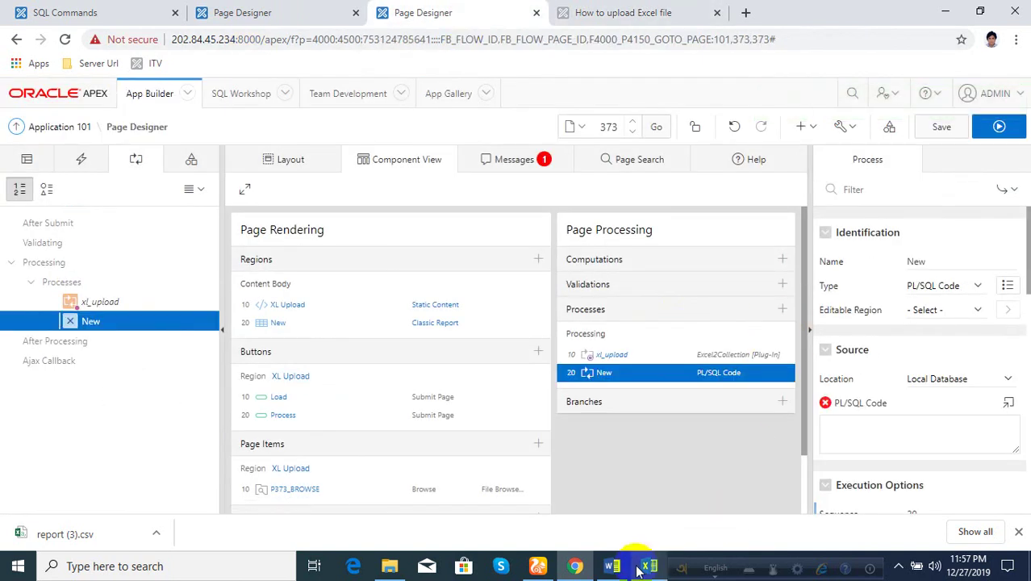
click(613, 567)
scroll(294, 387, down, 3)
click(270, 349)
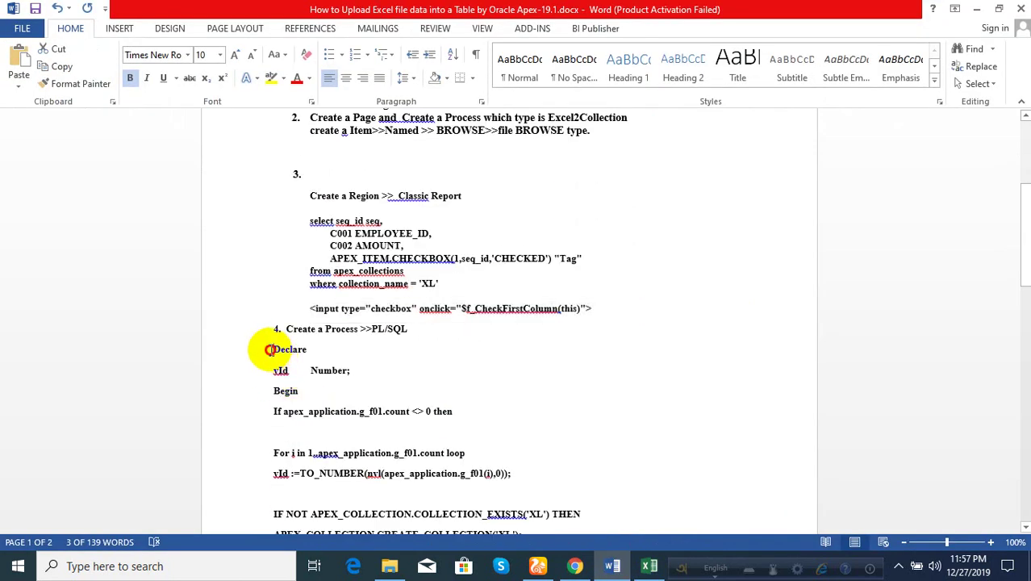
scroll(270, 349, down, 4)
scroll(323, 391, down, 3)
scroll(329, 391, down, 9)
scroll(339, 403, down, 4)
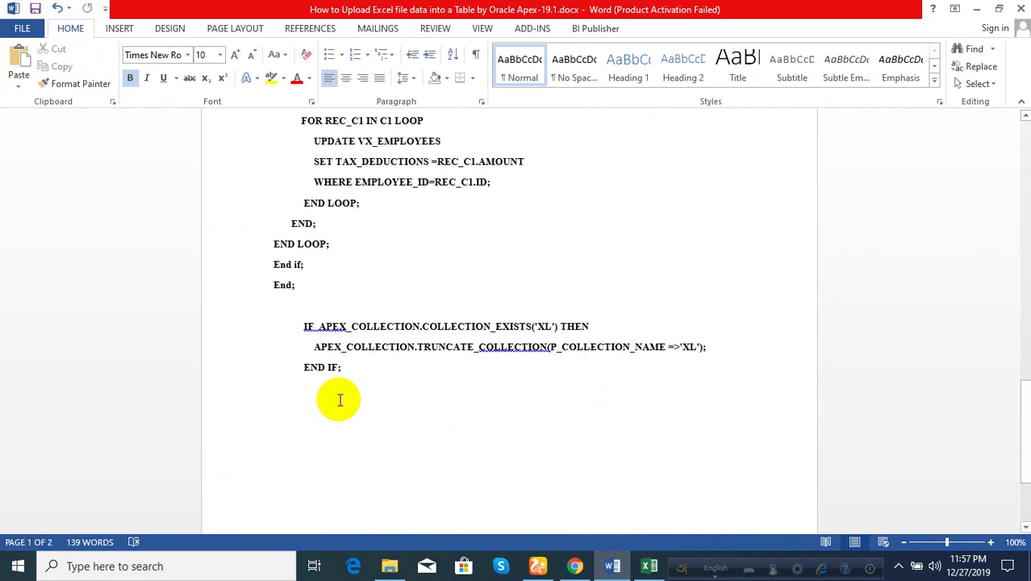
shift+click(343, 369)
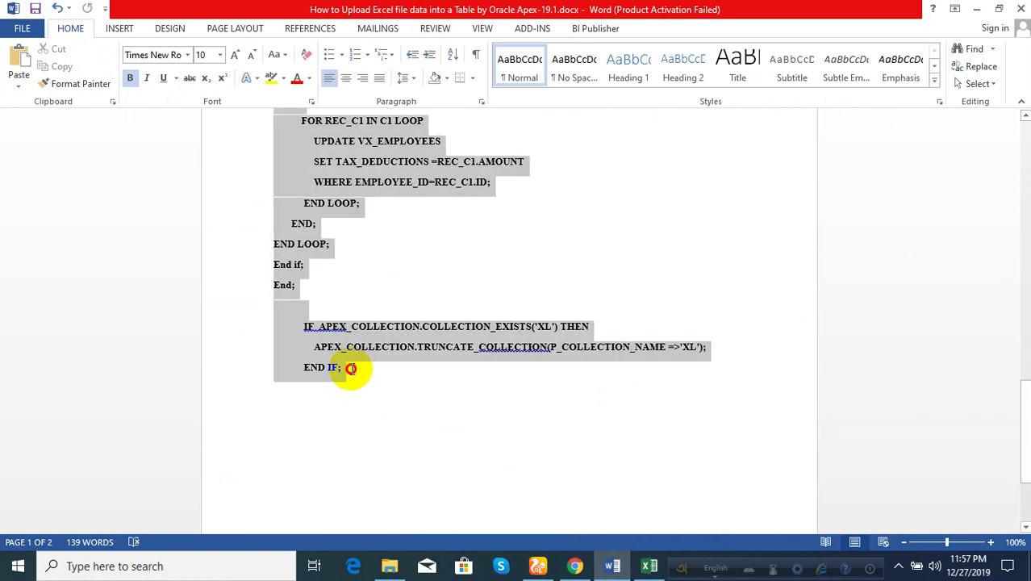
click(575, 567)
- Paste the VX_EMPLOYEES update code into the process's PL/SQL editor, validate it and accept
click(1003, 400)
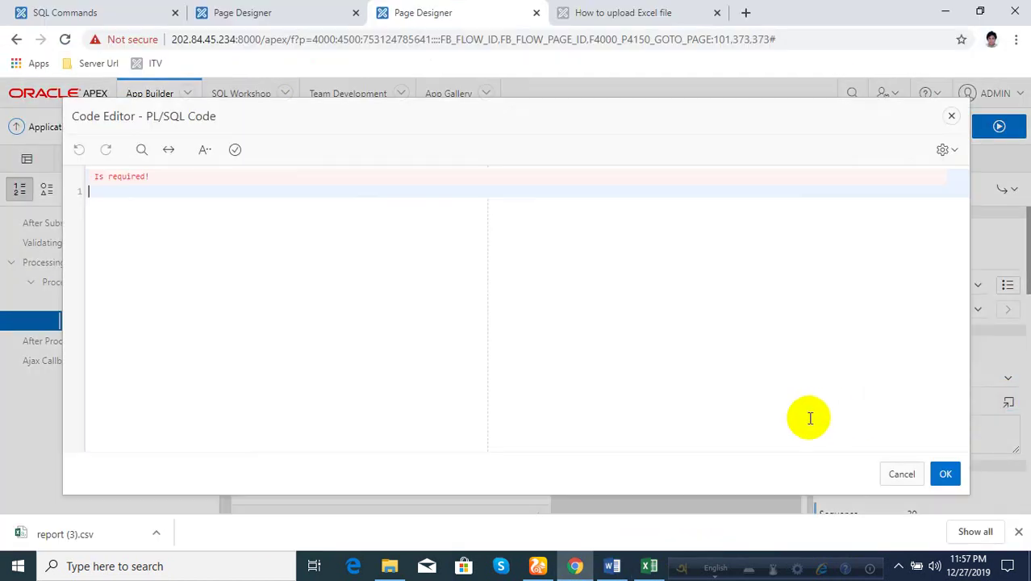
key(ctrl+v)
click(232, 151)
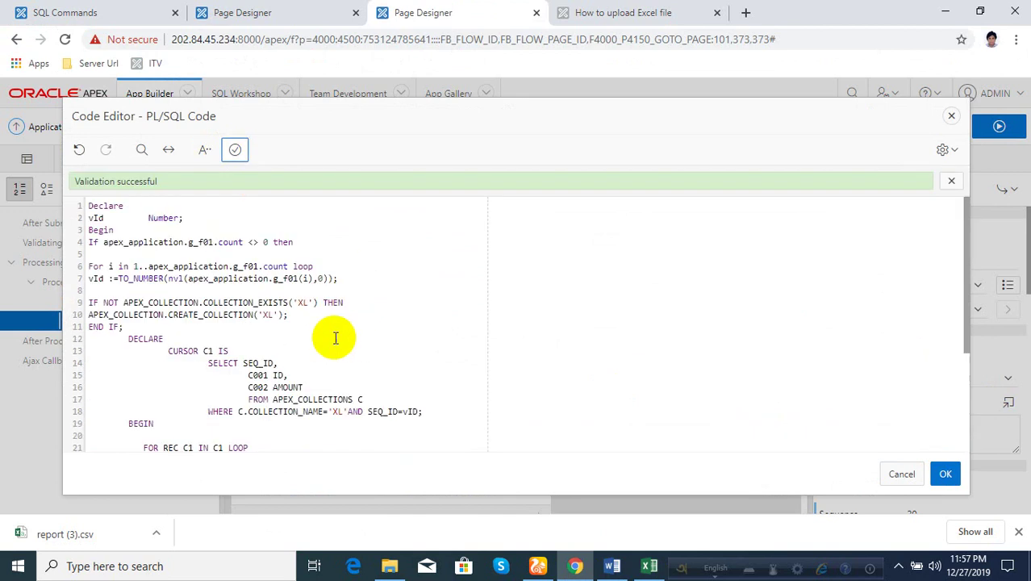
click(115, 237)
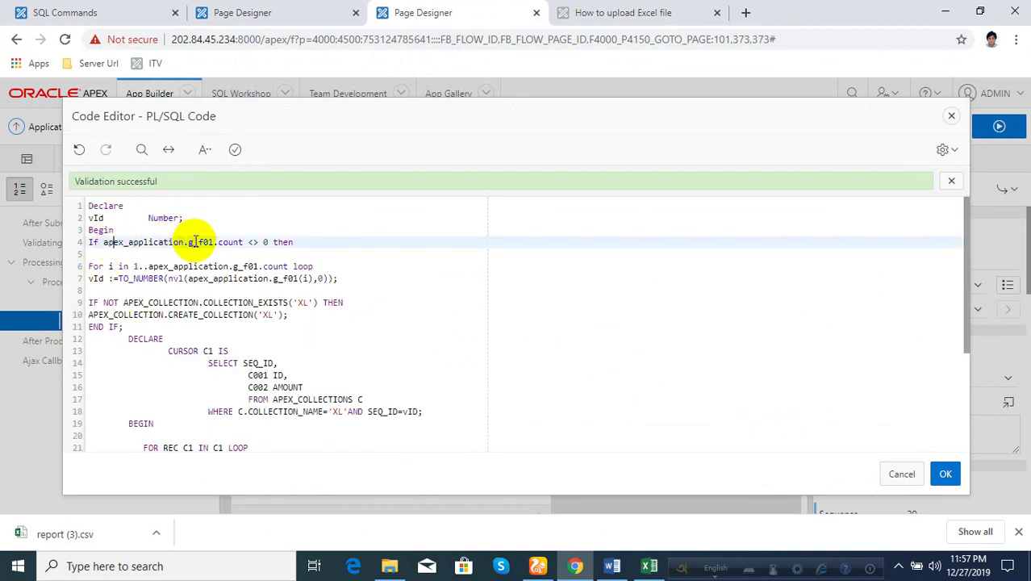
scroll(139, 323, down, 2)
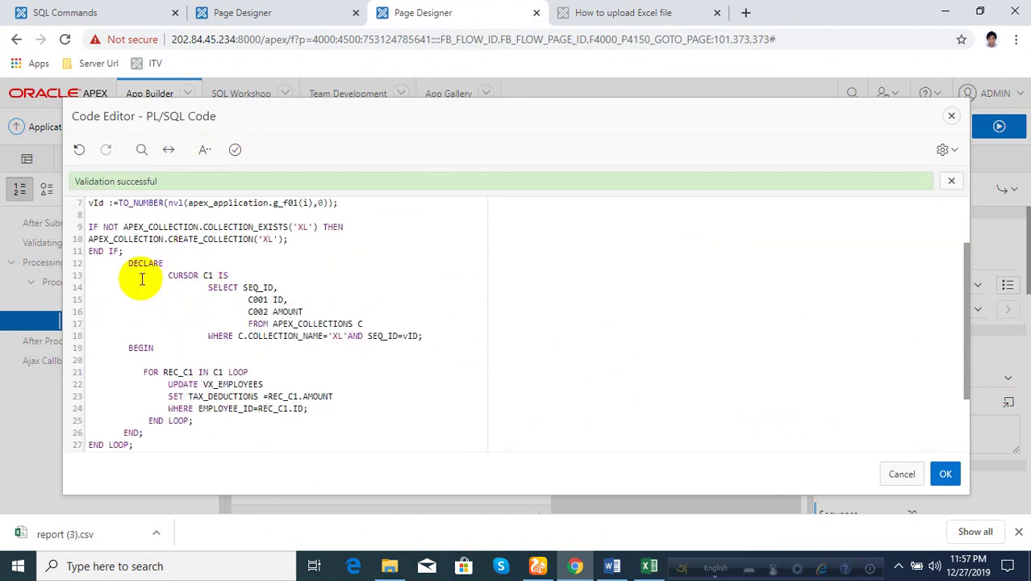
drag(127, 263, 198, 420)
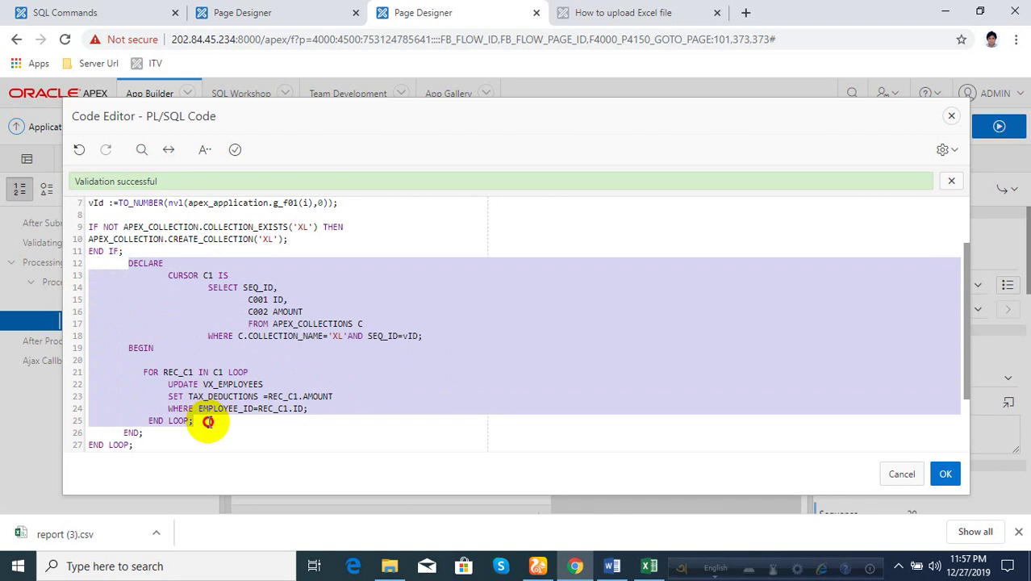
scroll(240, 388, down, 2)
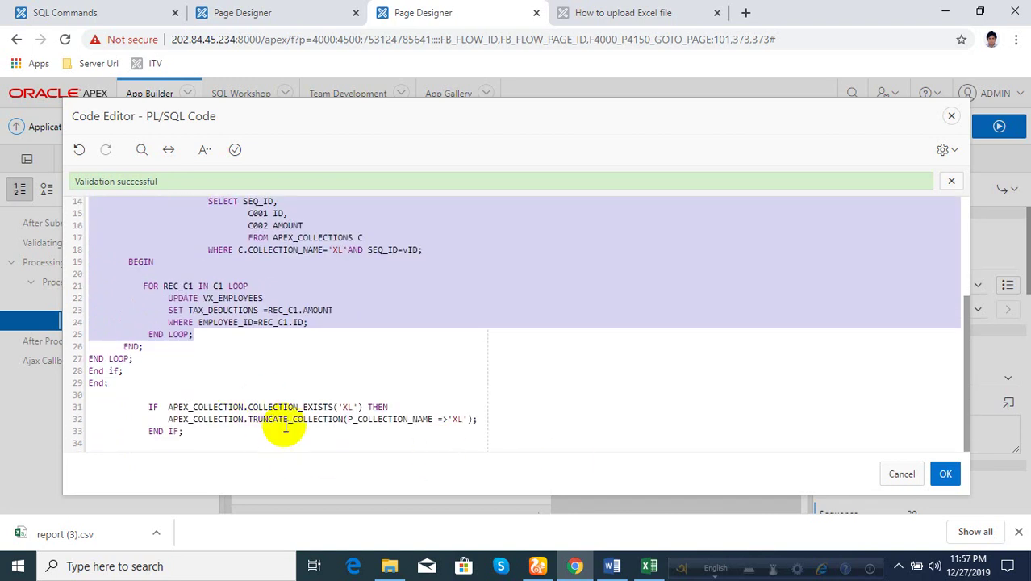
click(945, 473)
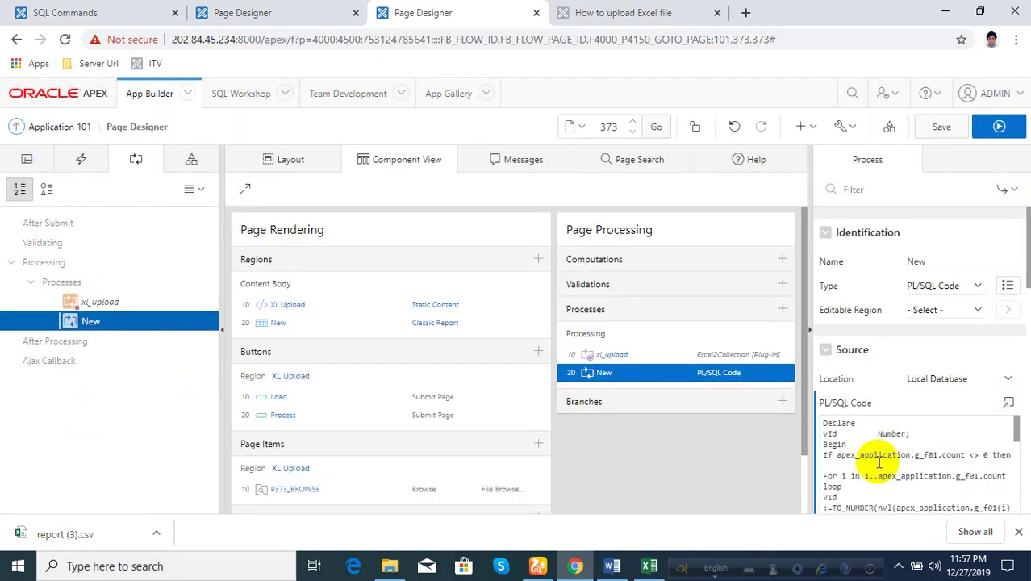
- Set the process's When Button Pressed condition to Process and save page 373
scroll(909, 451, down, 3)
scroll(909, 451, down, 3)
scroll(923, 429, down, 3)
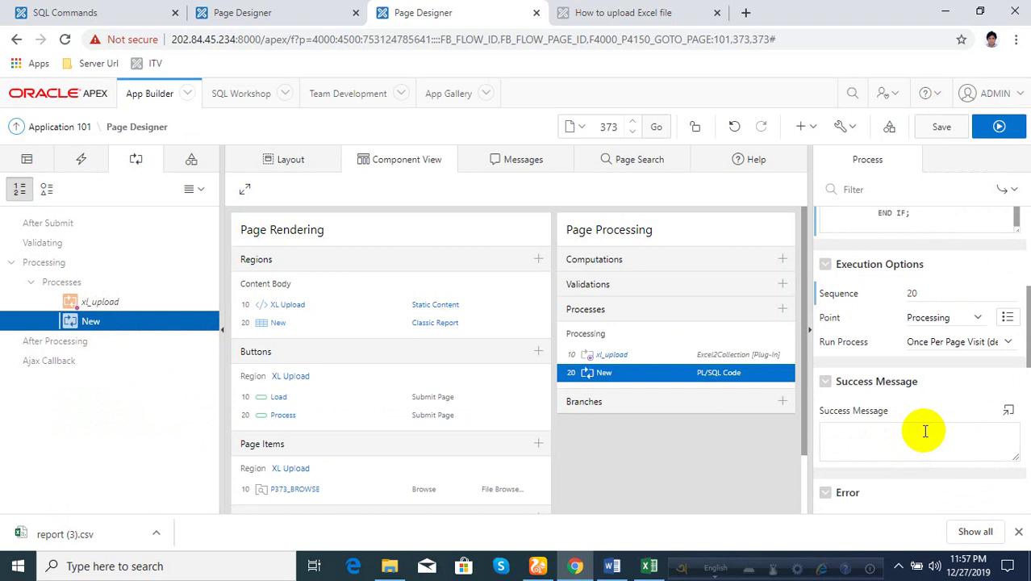
scroll(928, 419, down, 3)
click(930, 437)
click(922, 477)
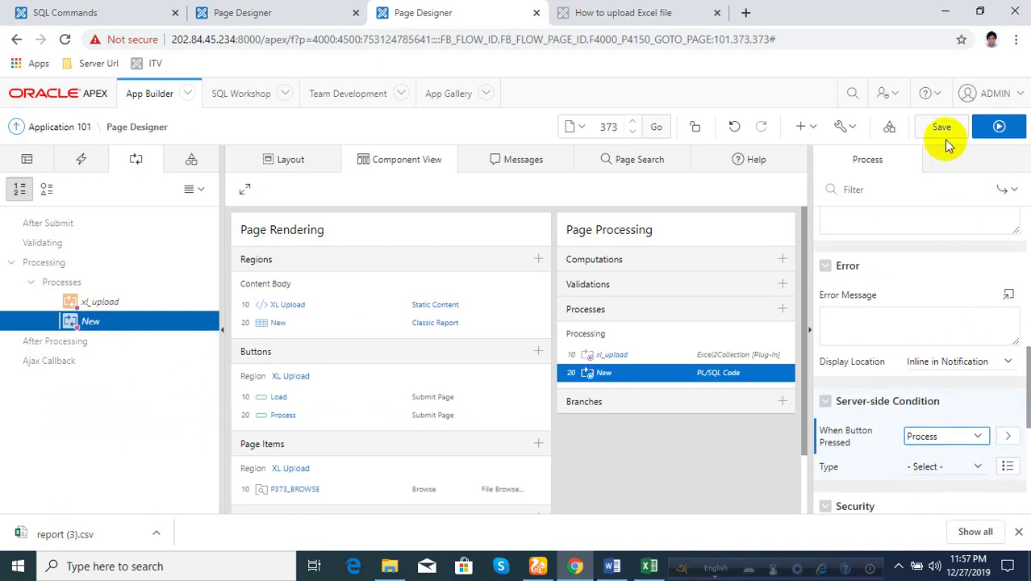
click(941, 126)
click(559, 12)
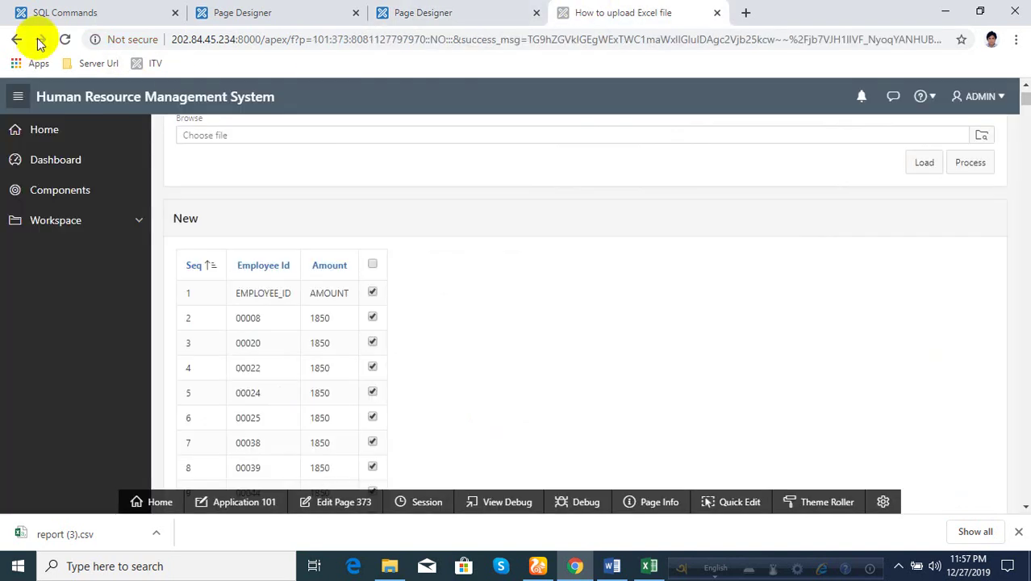
- Refresh the upload page, then run the tax deductions SELECT query in SQL Commands
click(64, 40)
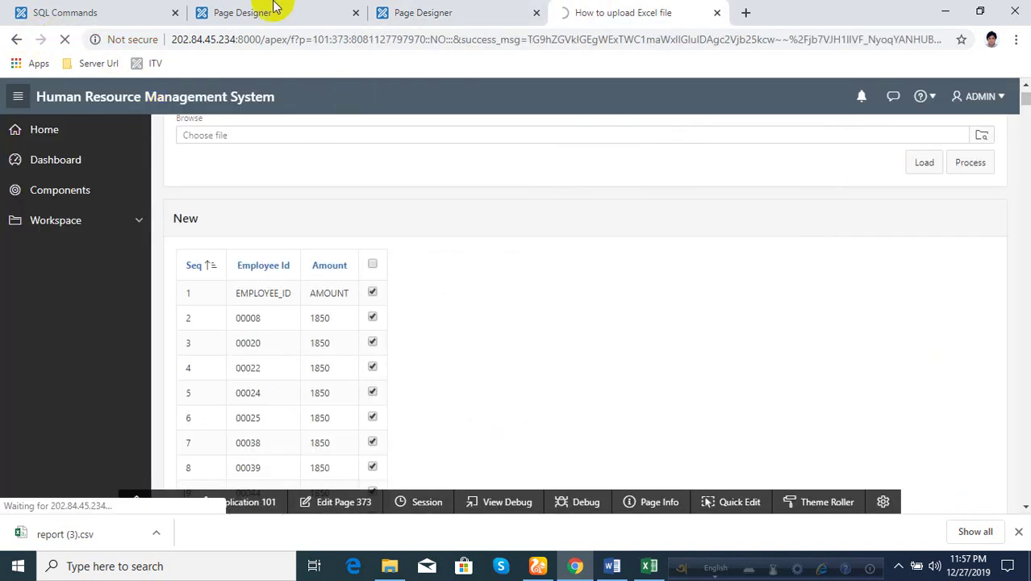
click(988, 100)
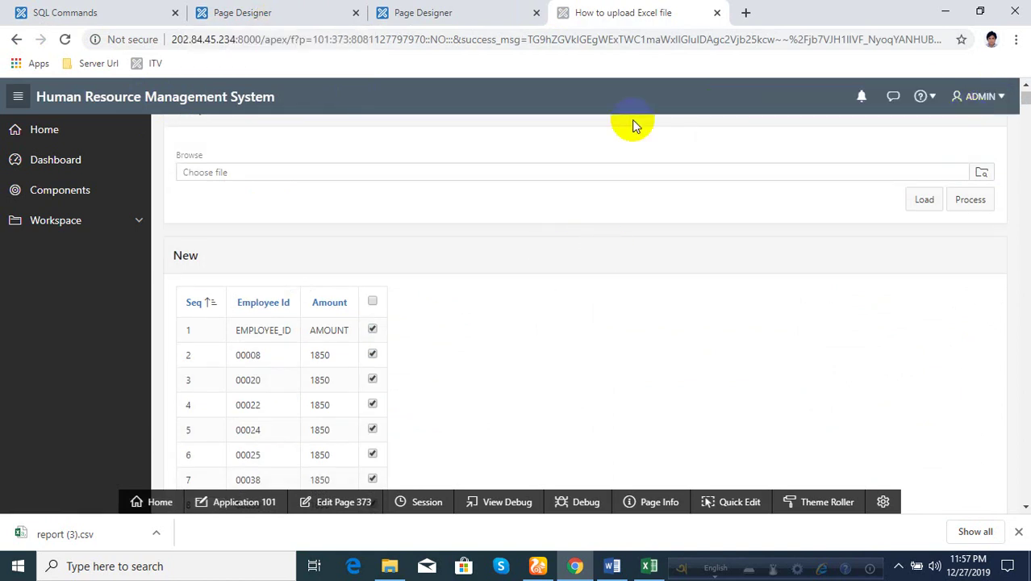
click(222, 9)
click(80, 12)
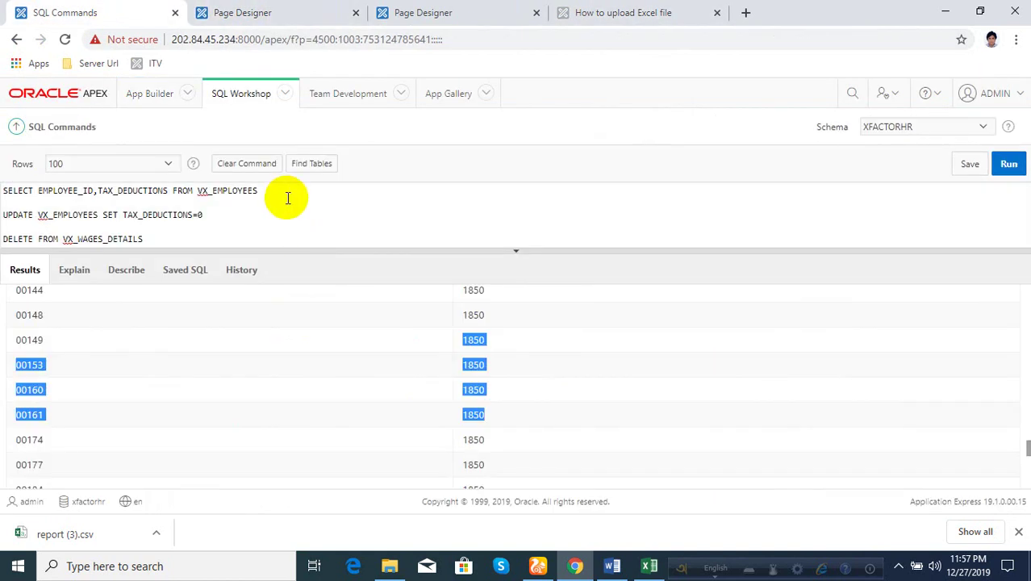
drag(286, 194, 2, 186)
key(ctrl+Return)
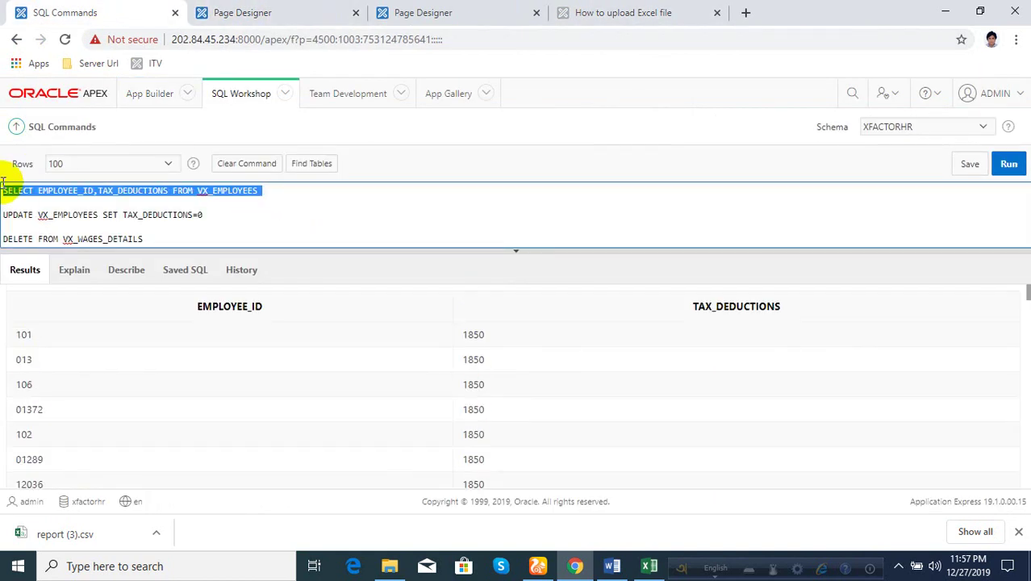
- Run UPDATE VX_EMPLOYEES SET TAX_DEDUCTIONS=0 and rerun the SELECT to check
drag(206, 214, 3, 216)
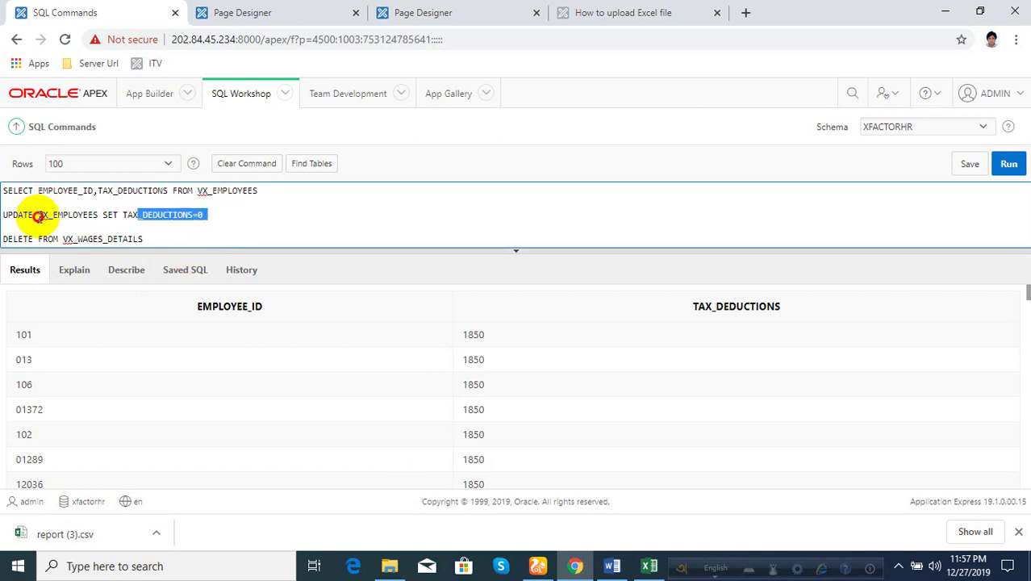
key(ctrl+Return)
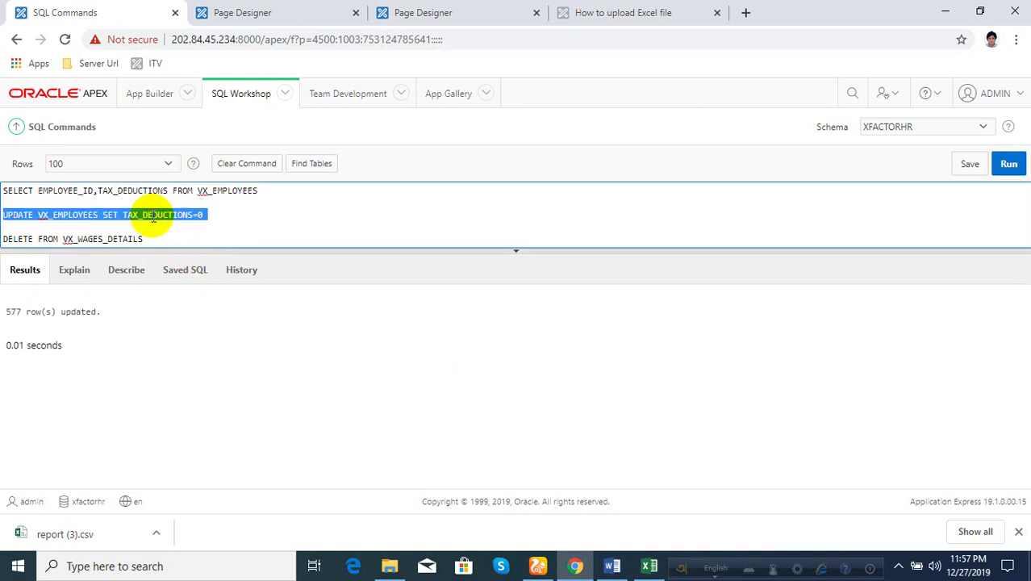
mouse_move(275, 190)
mouse_down()
mouse_move(3, 196)
mouse_move(3, 187)
mouse_up()
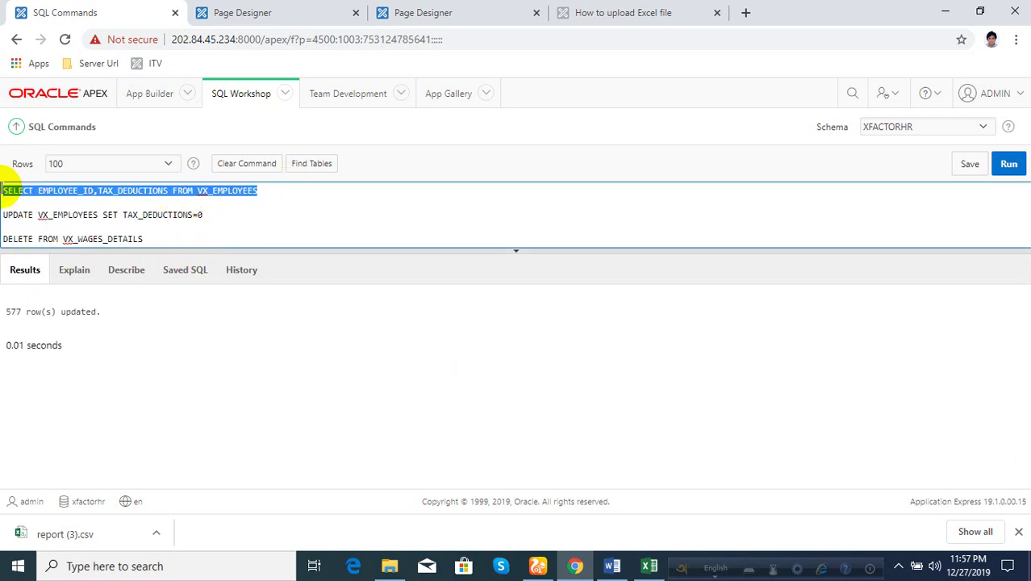
key(ctrl+Return)
- Rerun the query, reset TAX_DEDUCTIONS to 0 again, and confirm every row shows 0
click(613, 13)
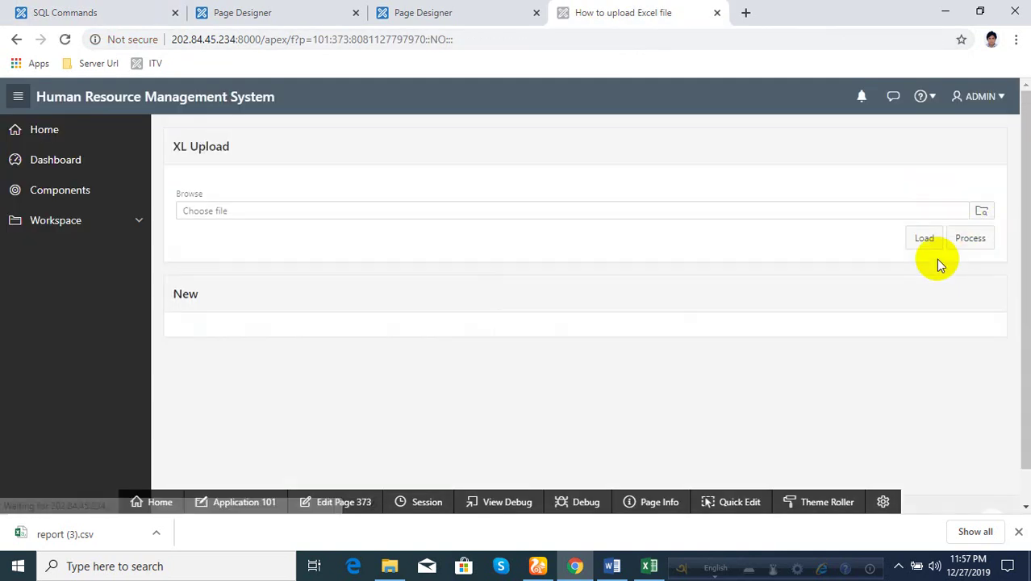
click(129, 10)
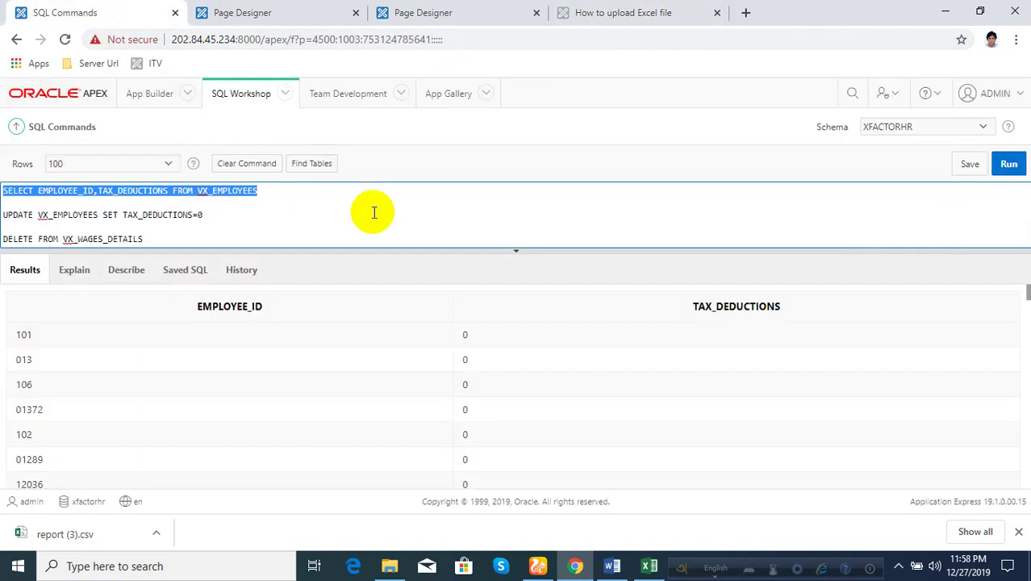
key(ctrl+Return)
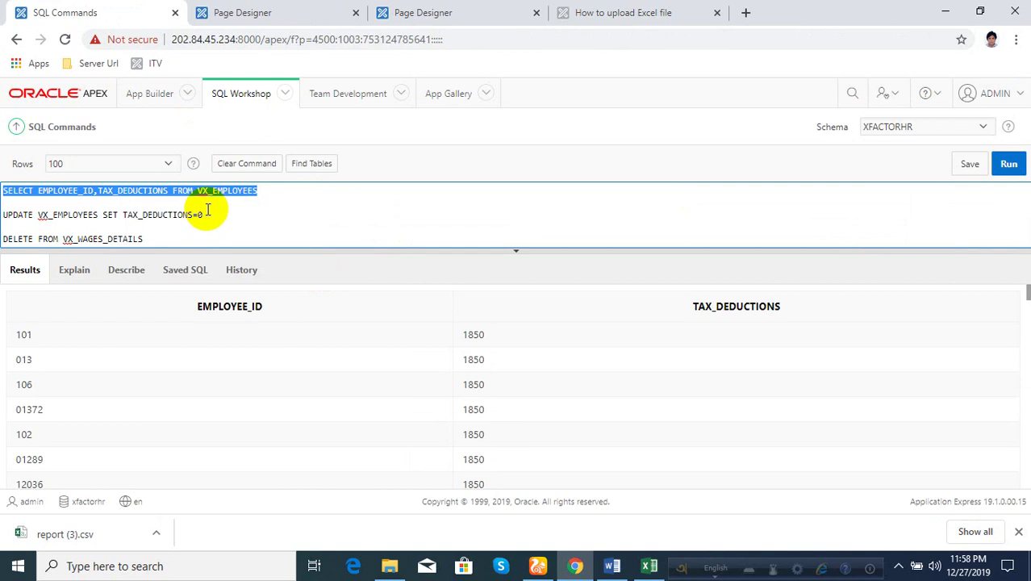
drag(212, 216, 3, 215)
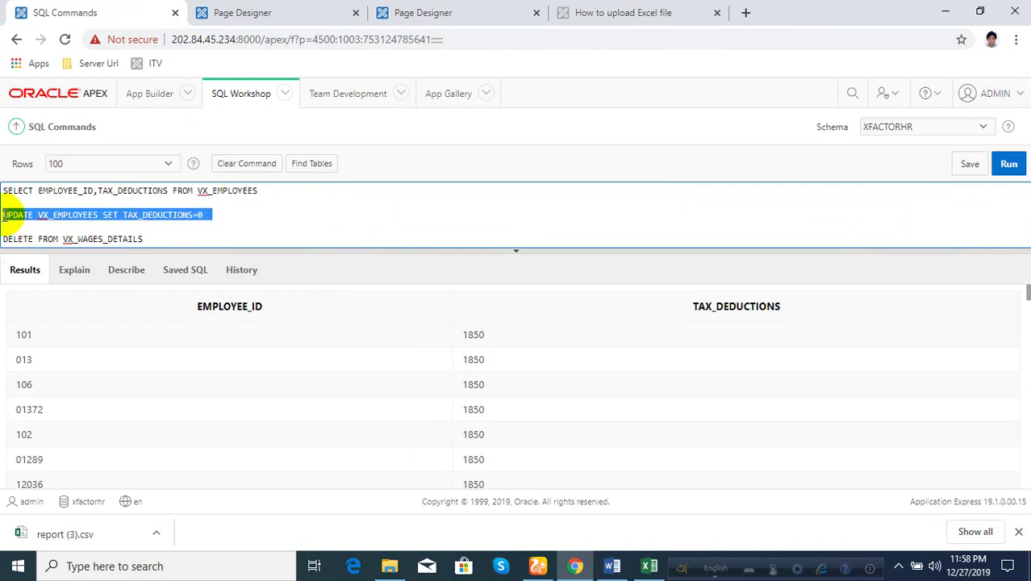
key(ctrl+Return)
drag(257, 191, 4, 184)
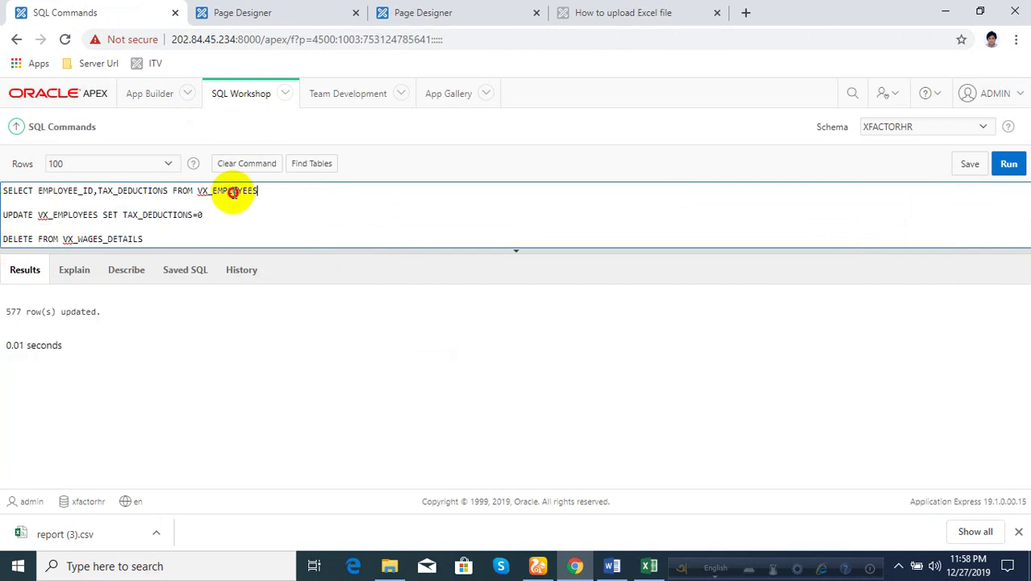
key(ctrl+Return)
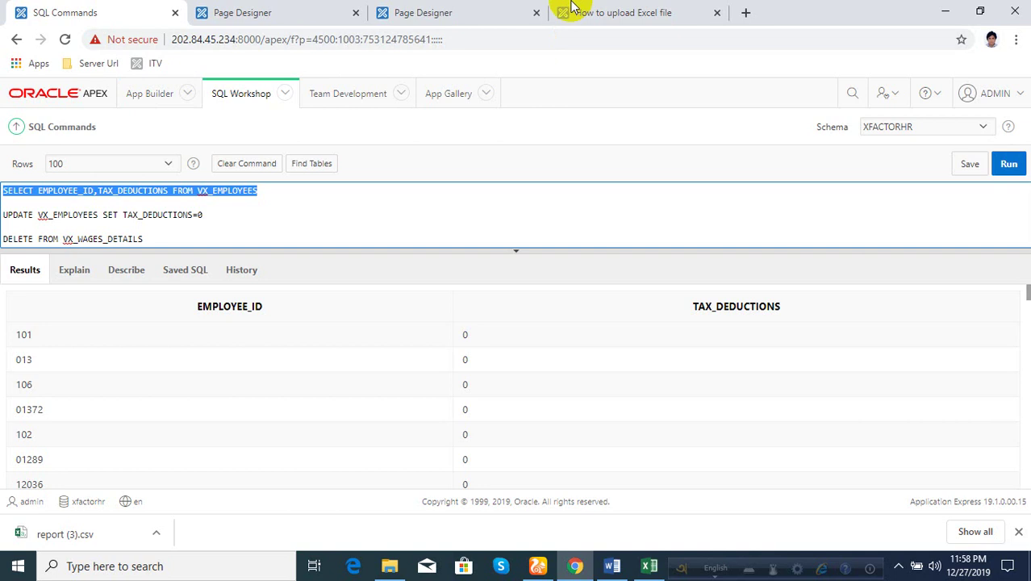
- Load TAX.xlsx into the New report on the XL Upload page
click(570, 7)
click(981, 210)
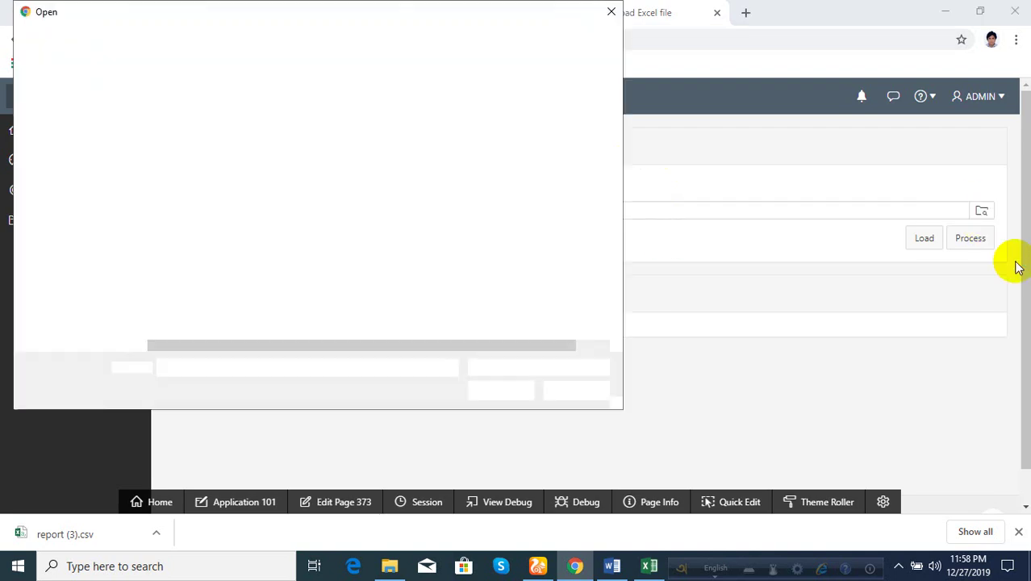
double_click(179, 121)
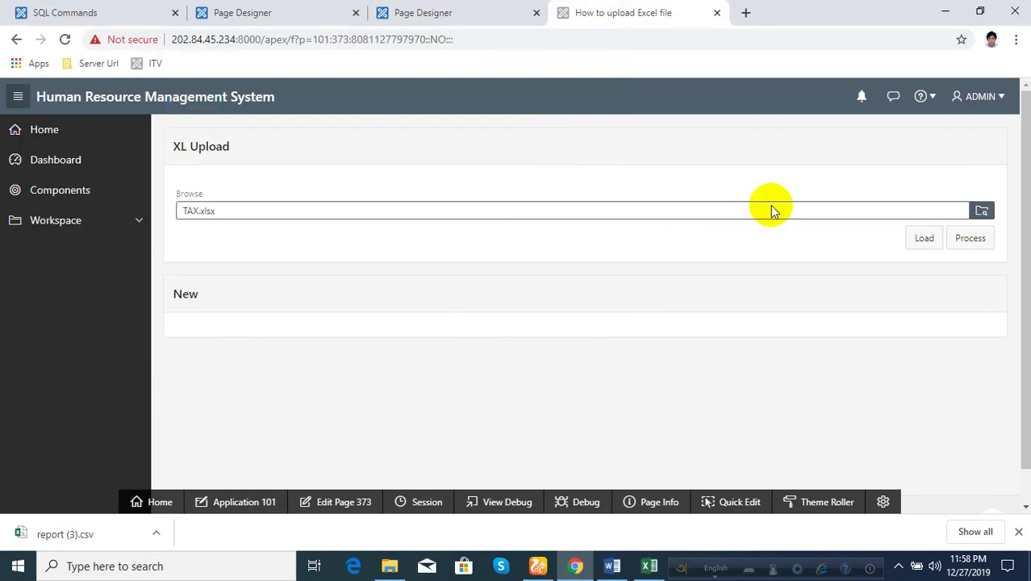
click(924, 238)
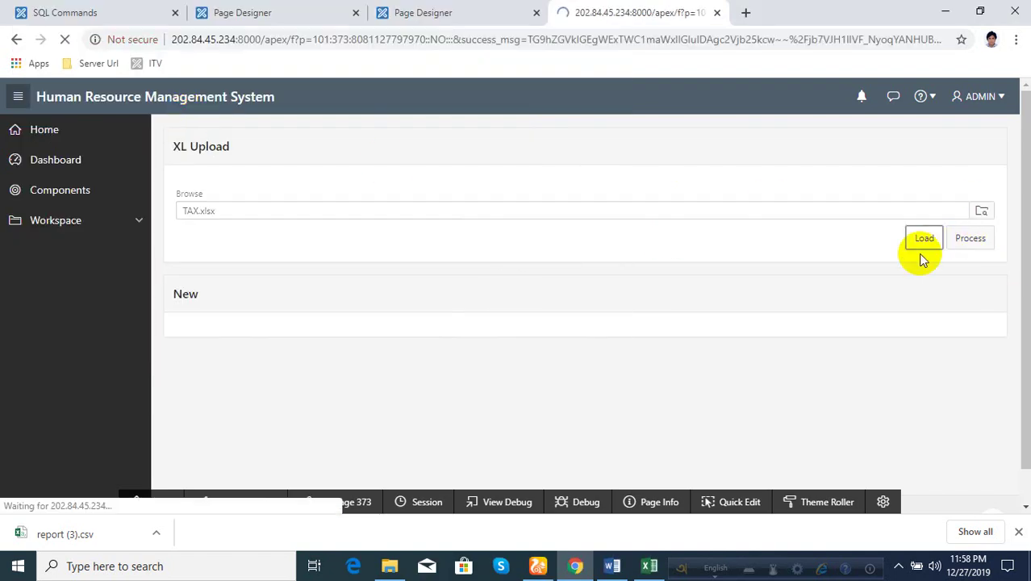
- Tick all rows with the header select-all checkbox and submit them with Process
scroll(322, 354, down, 2)
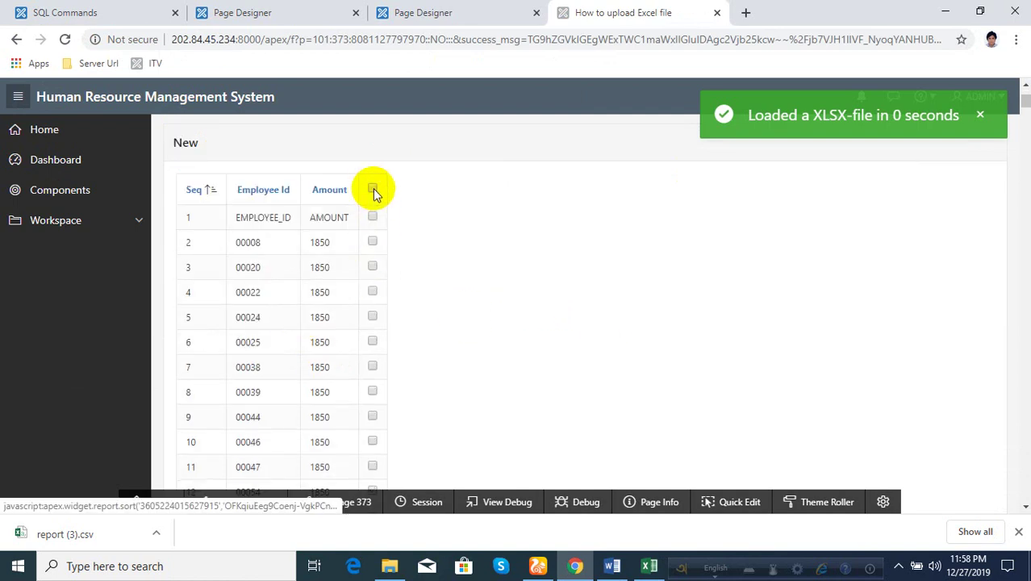
click(372, 243)
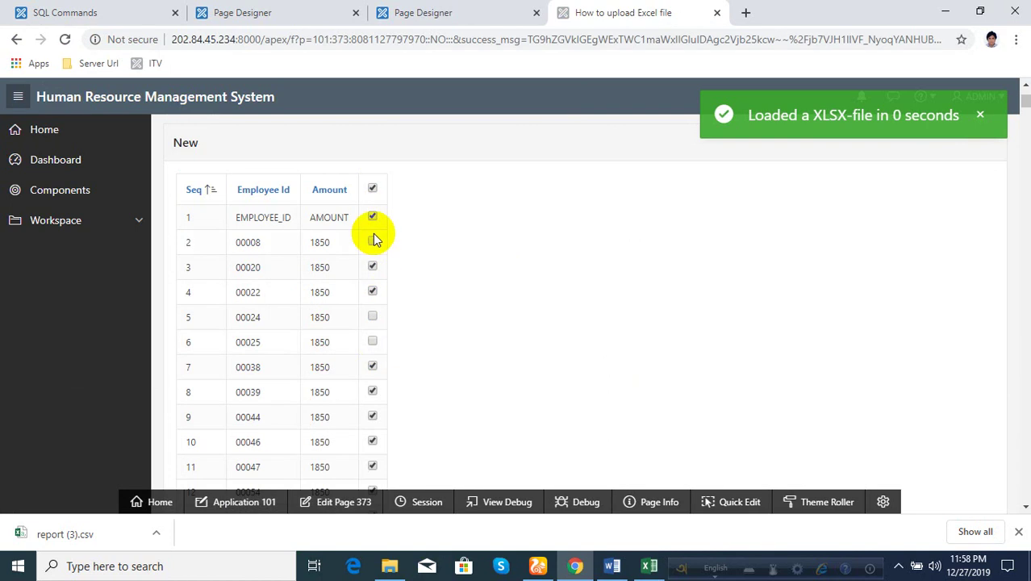
click(372, 189)
click(371, 189)
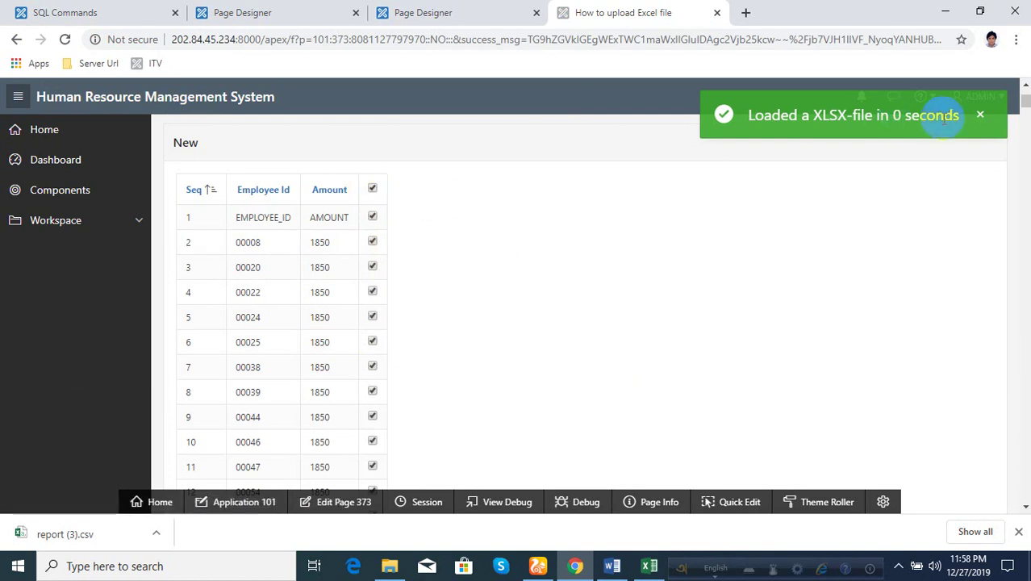
click(978, 115)
scroll(811, 249, up, 1)
click(970, 162)
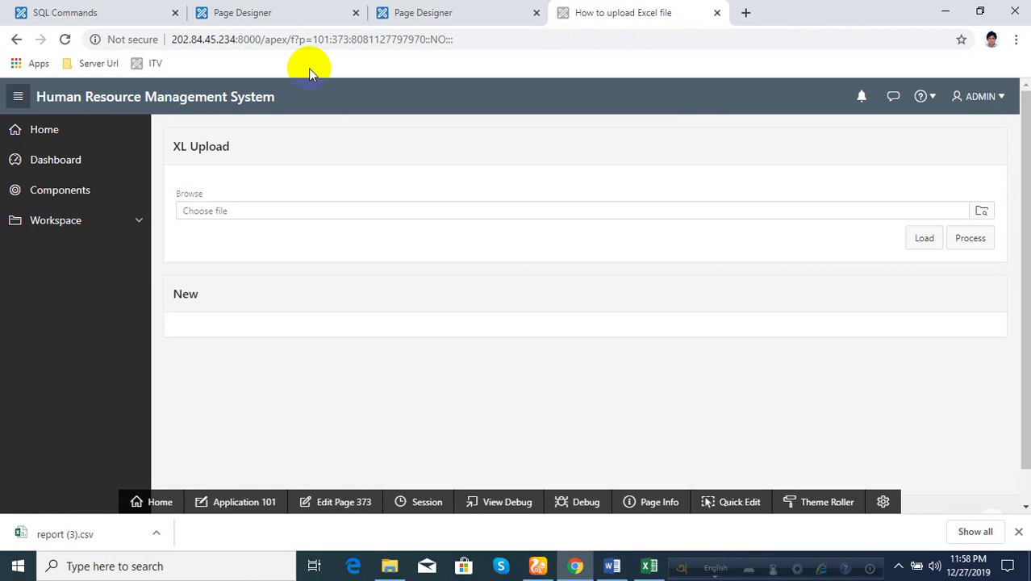
click(95, 7)
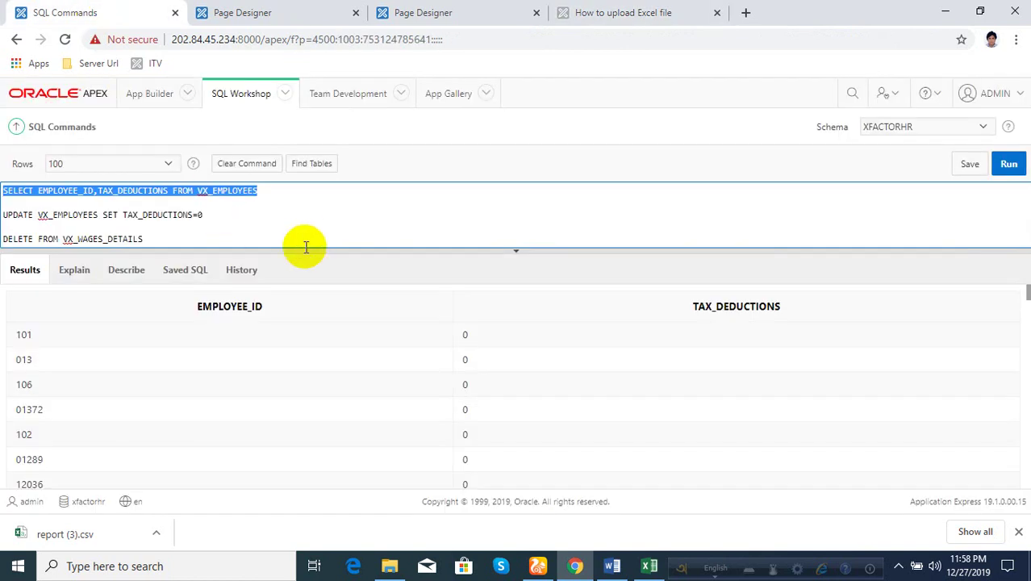
key(ctrl+Return)
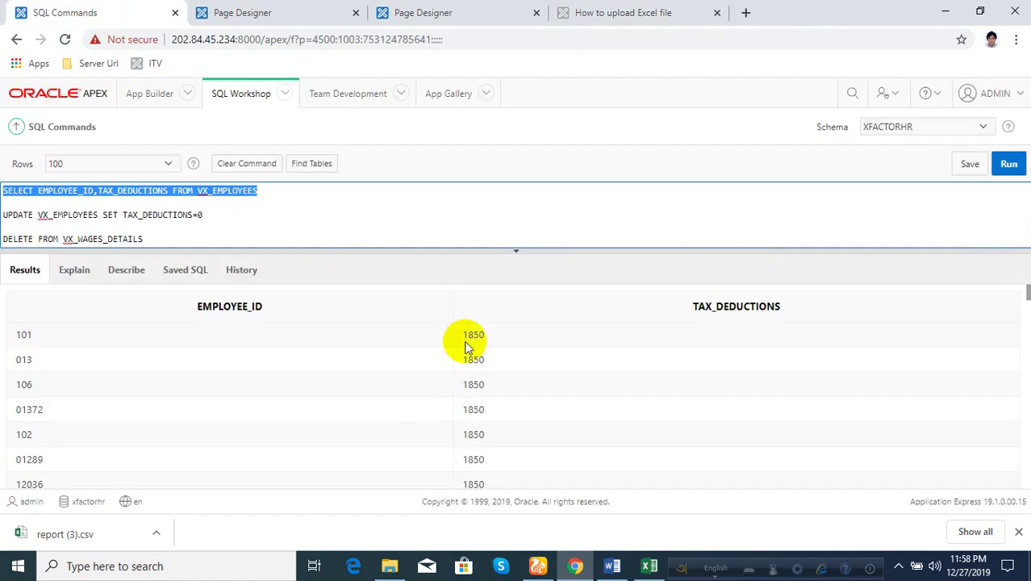
click(611, 10)
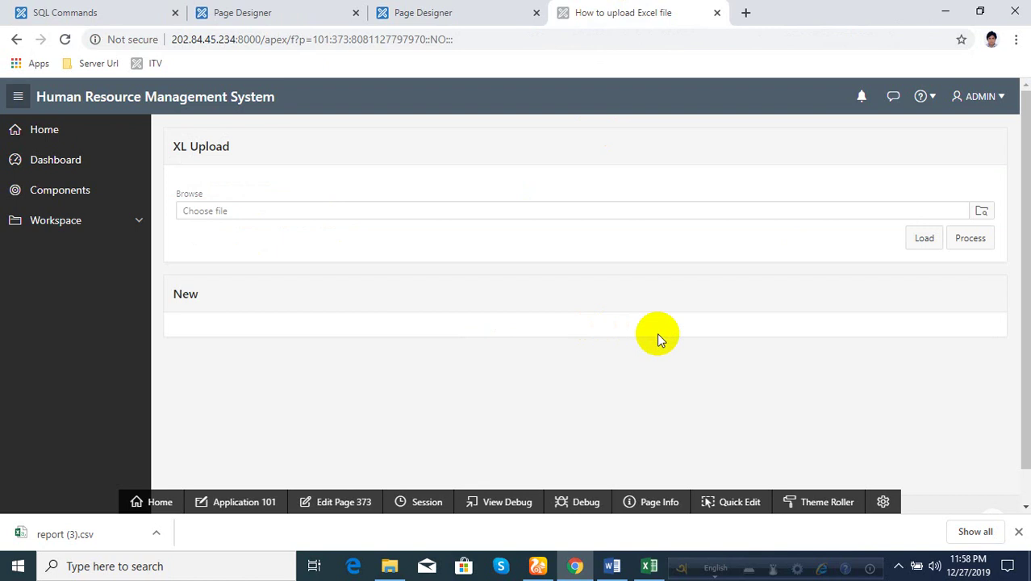